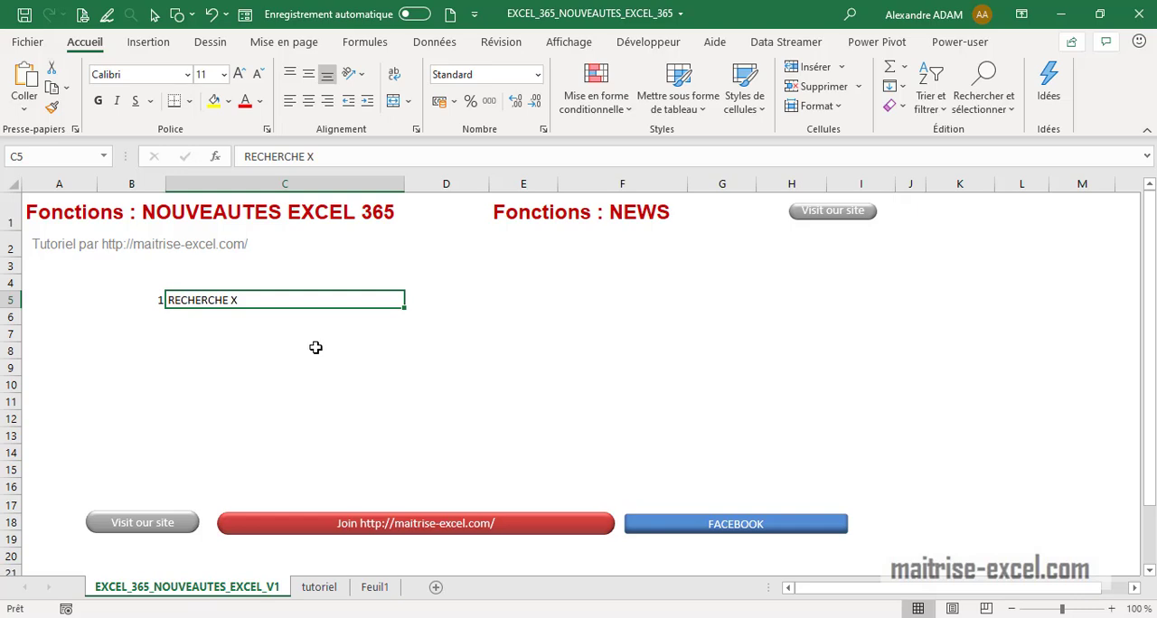
Open the tutoriel worksheet and browse its lookup example sections from left lookup down to the descending scale
click(319, 588)
click(452, 412)
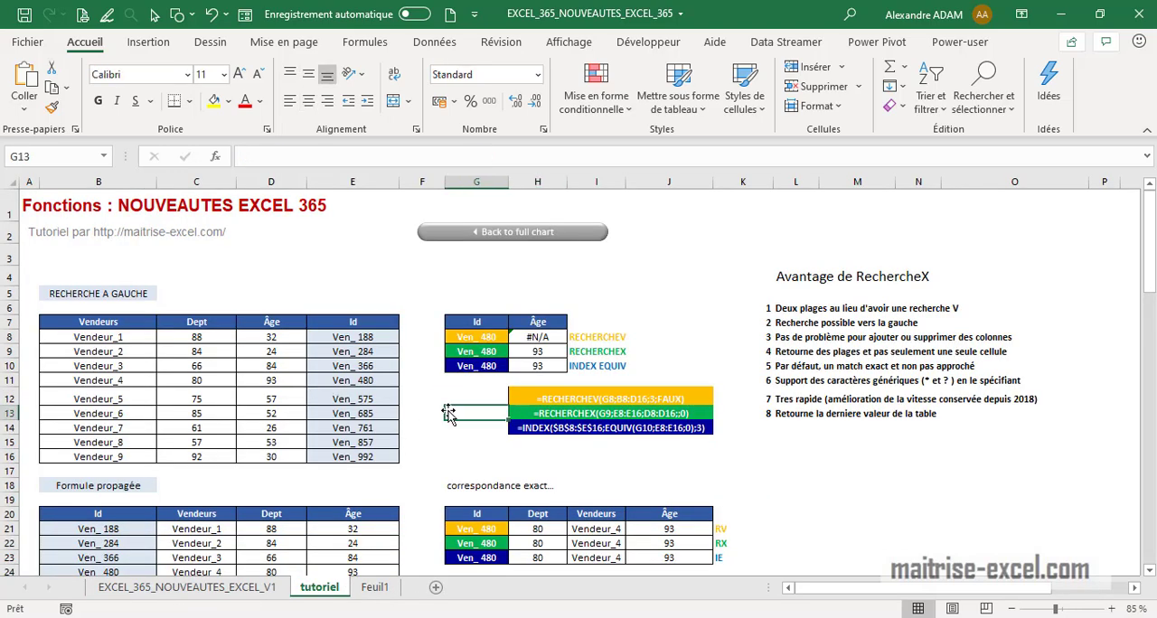
scroll(269, 361, down, 2)
scroll(416, 402, up, 2)
click(133, 292)
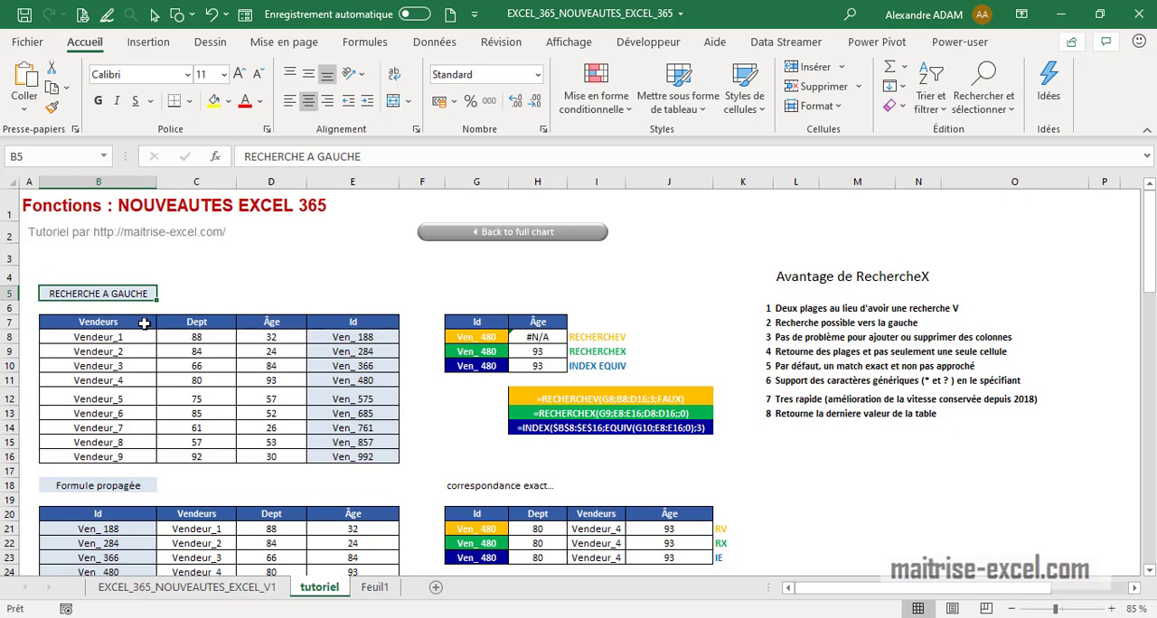
scroll(145, 326, down, 3)
click(147, 317)
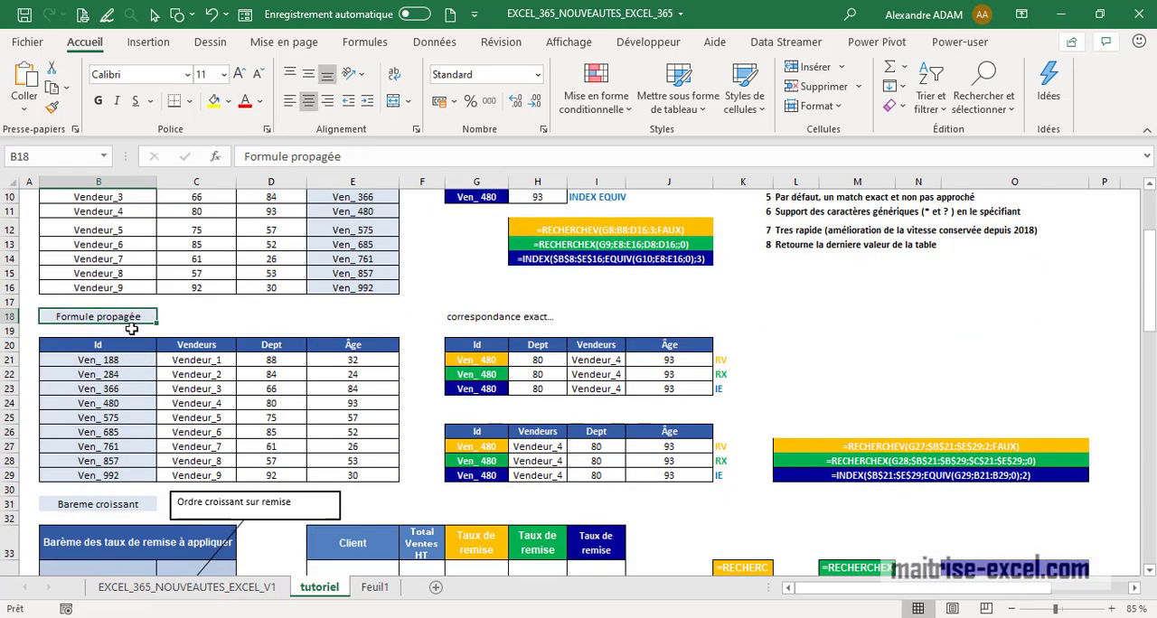
scroll(122, 339, down, 3)
click(121, 369)
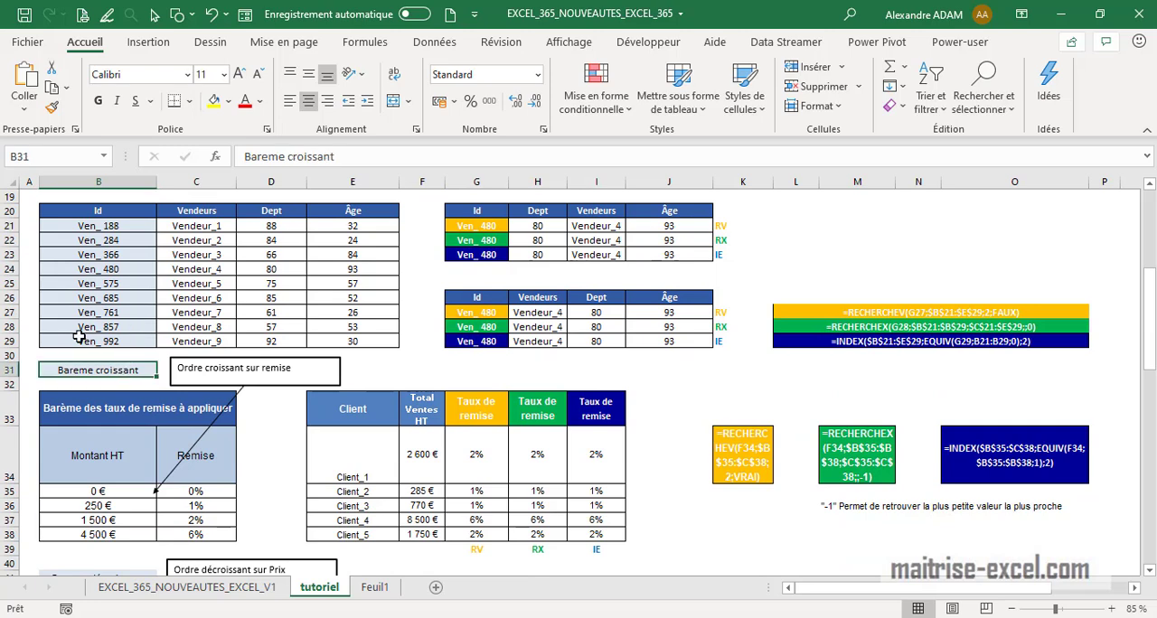
scroll(156, 400, down, 3)
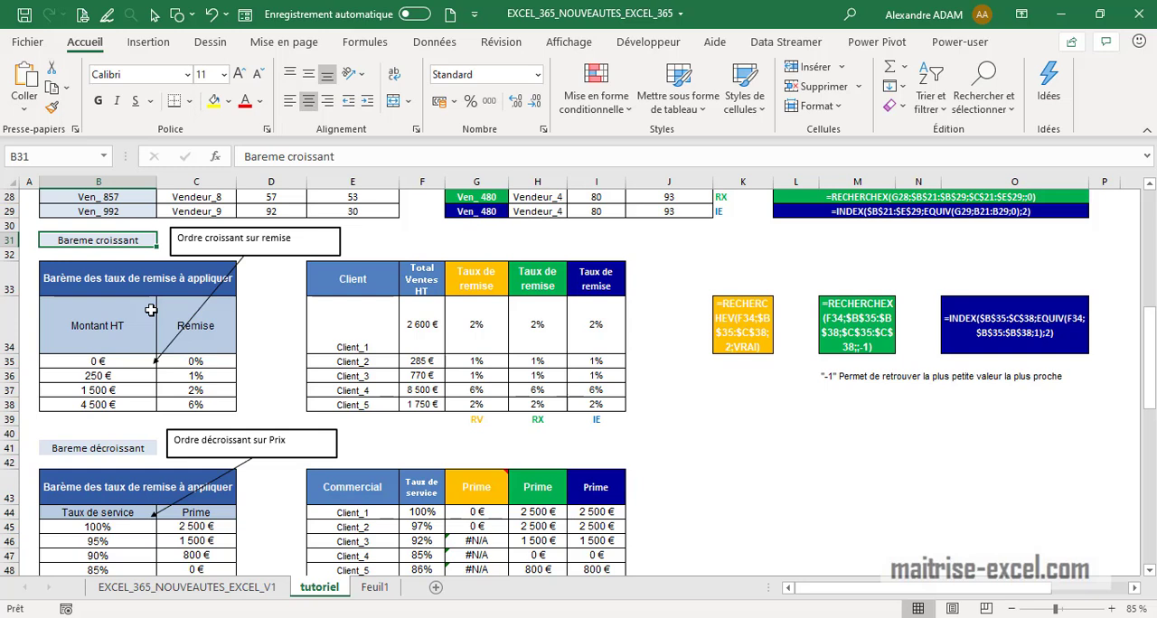
scroll(151, 310, down, 1)
click(149, 405)
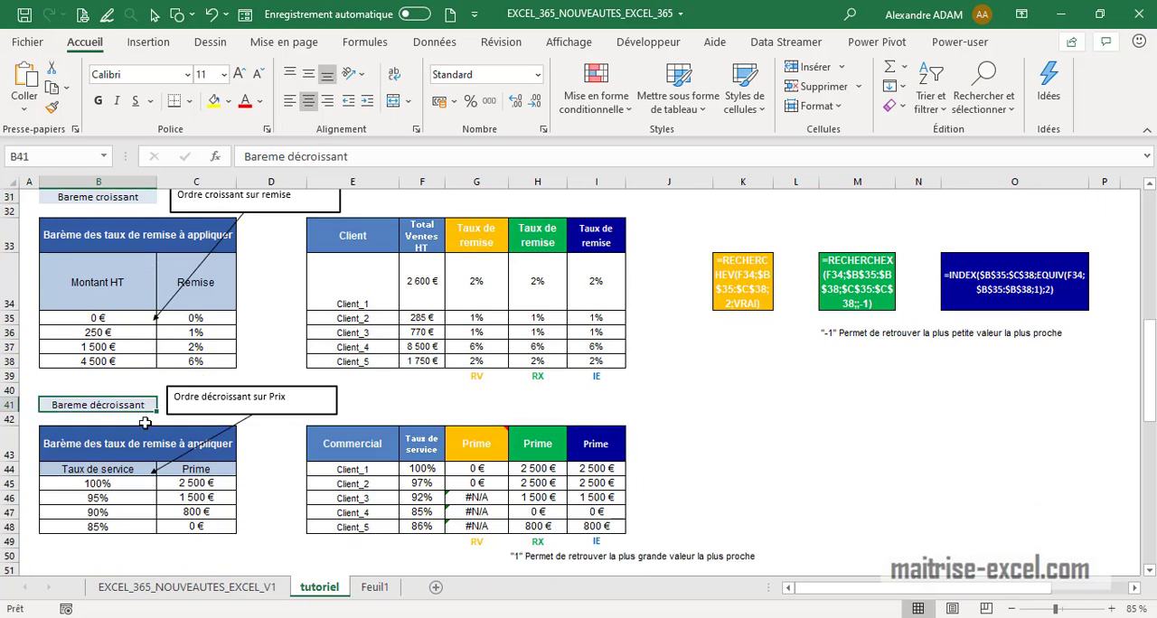
click(134, 445)
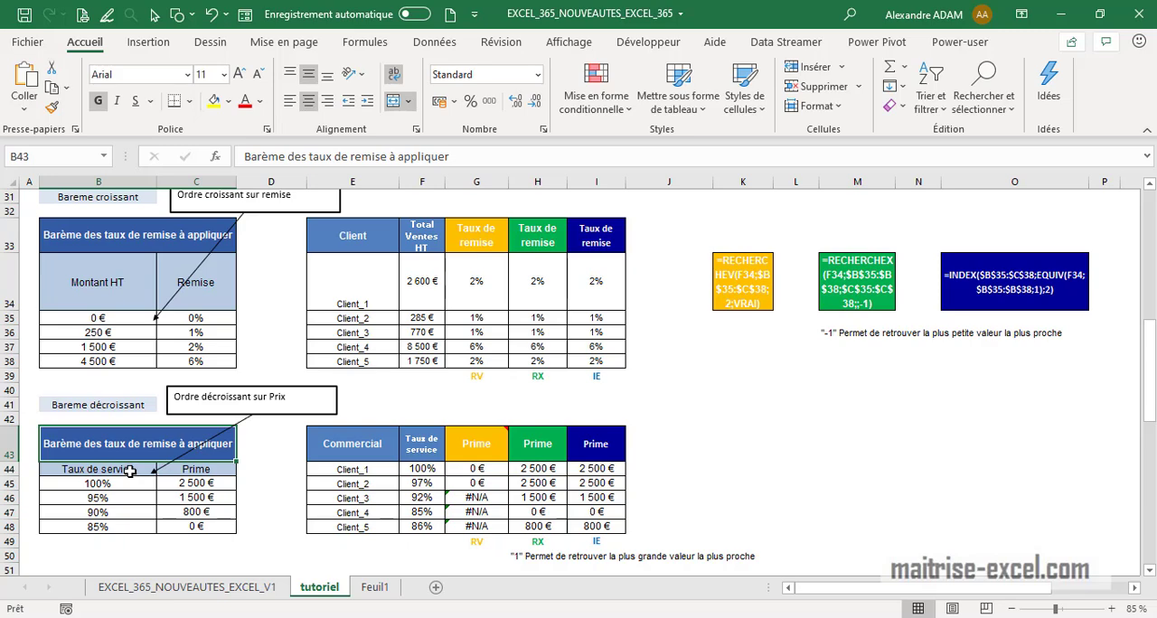
scroll(235, 470, up, 10)
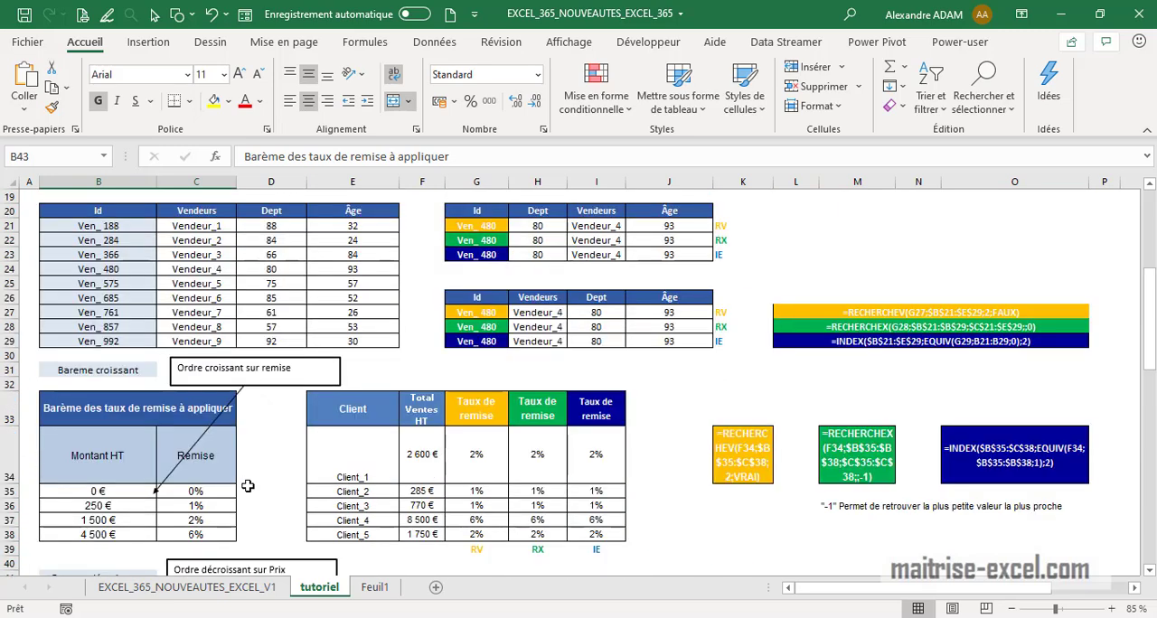
scroll(144, 326, down, 2)
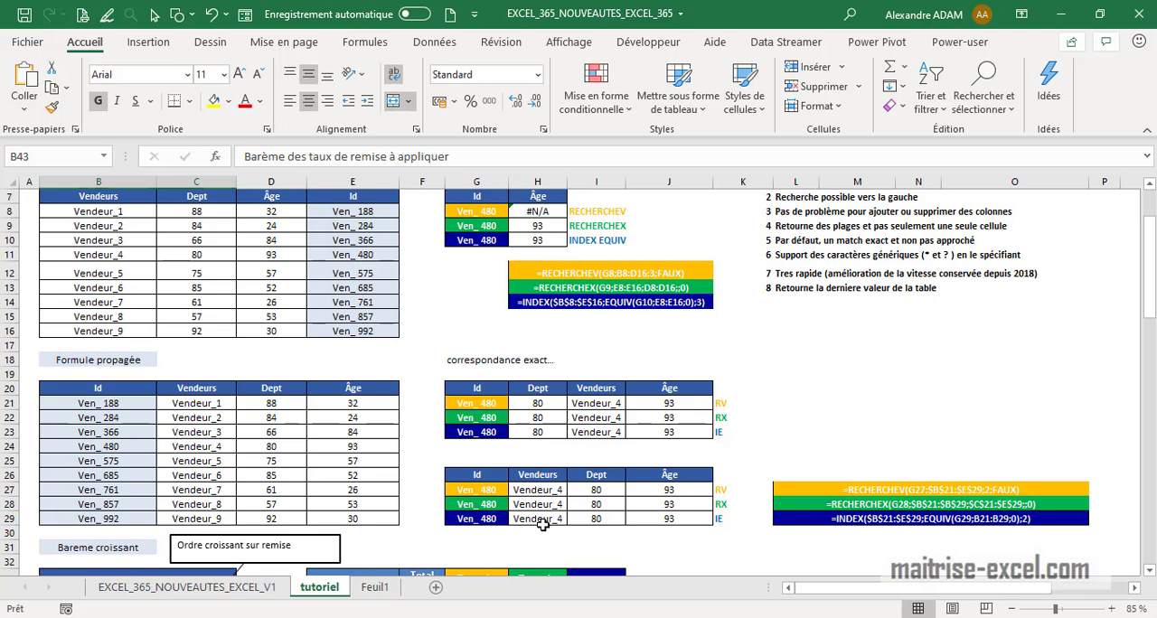
scroll(533, 525, up, 2)
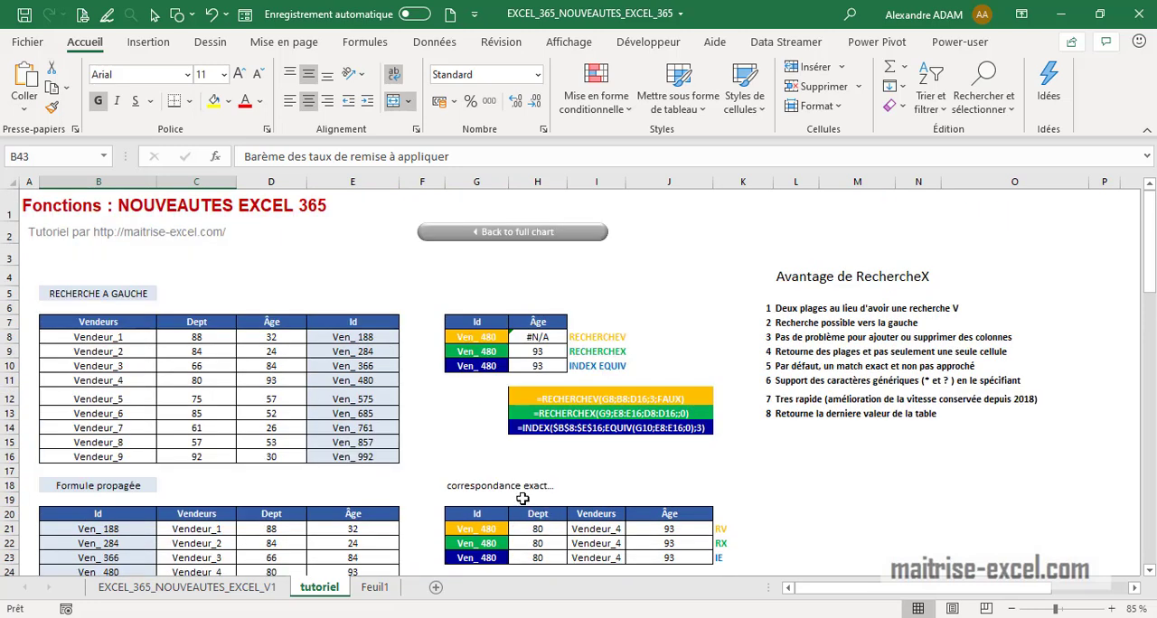
Examine the RECHERCHEV, RECHERCHEX and INDEX EQUIV lookup formulas and the seller table they search
click(615, 336)
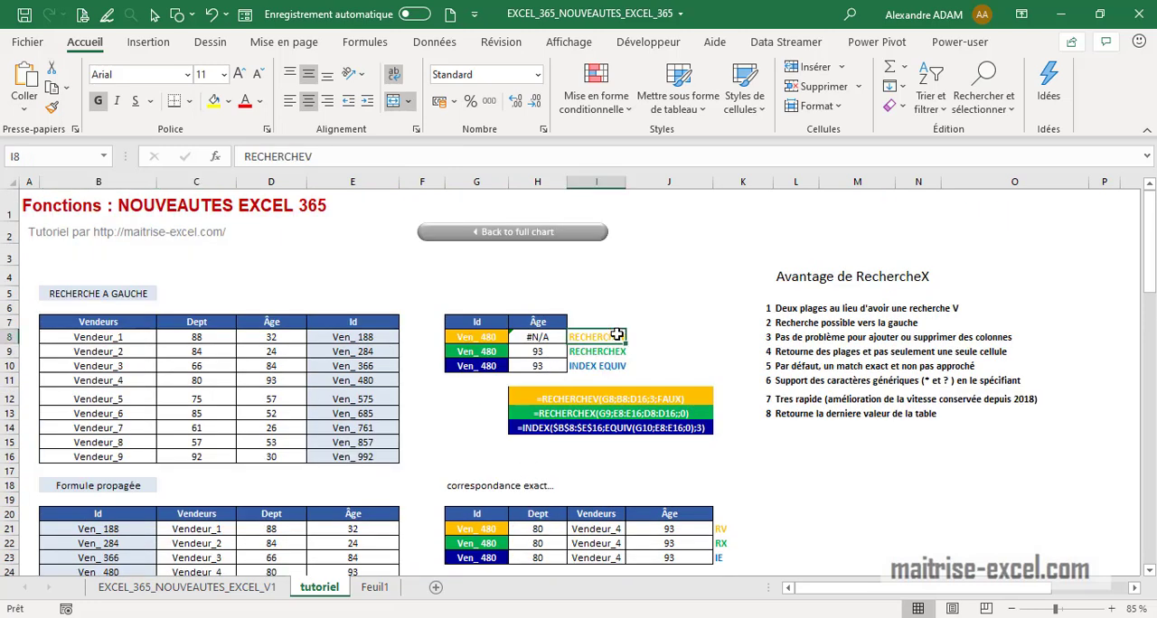
click(619, 367)
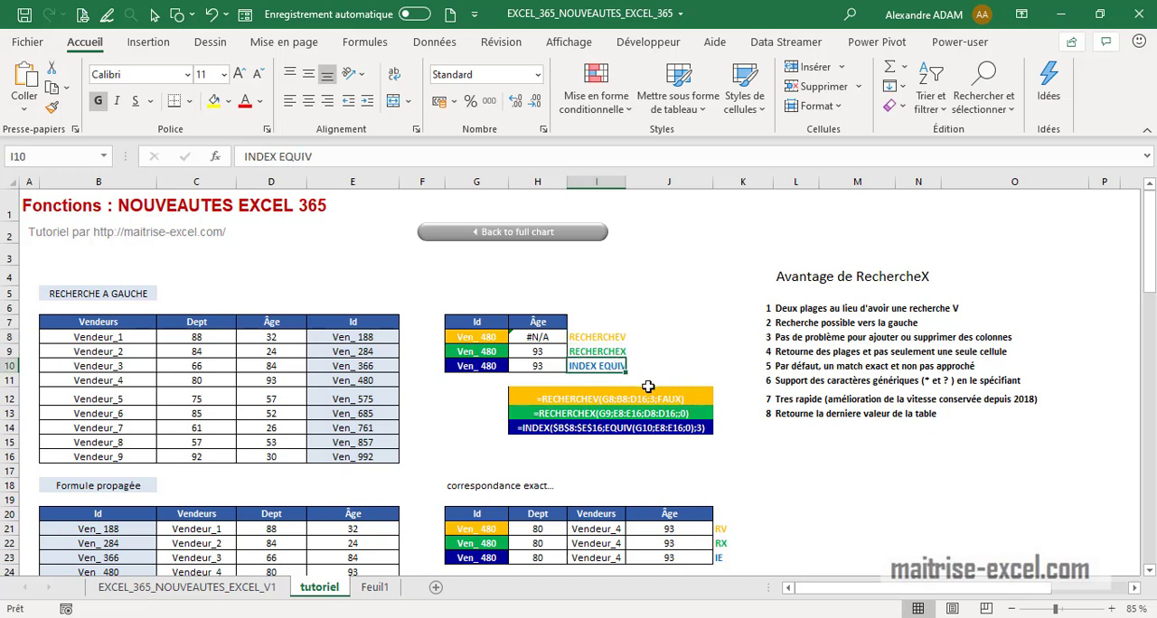
drag(531, 336, 535, 367)
click(620, 334)
drag(479, 325, 553, 369)
click(588, 401)
click(618, 429)
scroll(622, 430, down, 1)
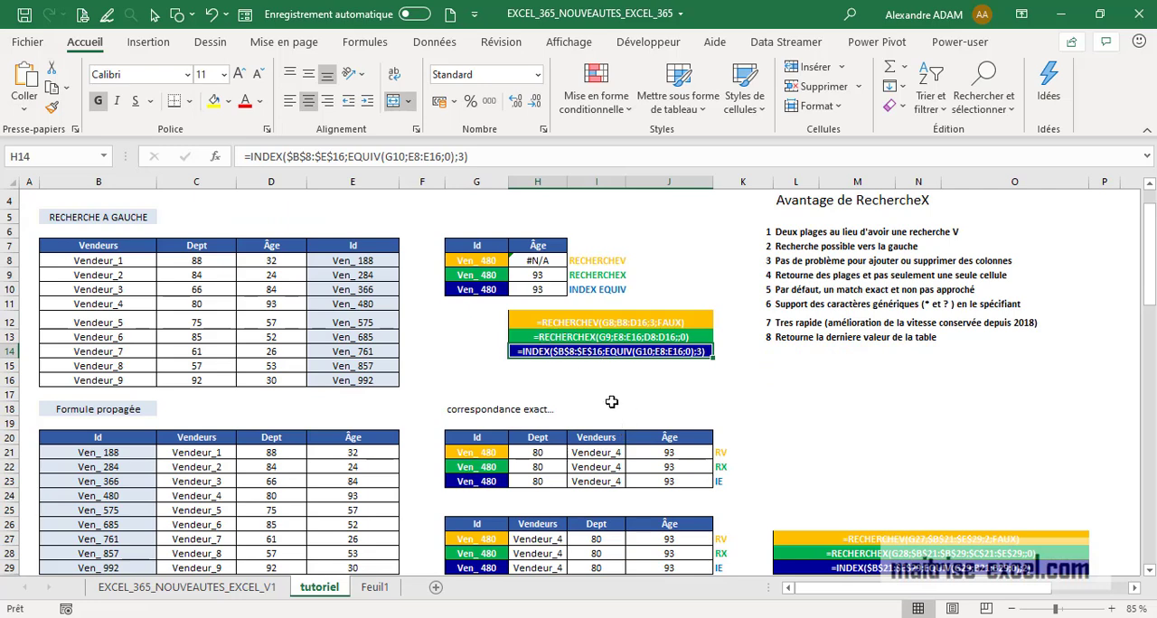
scroll(597, 427, up, 1)
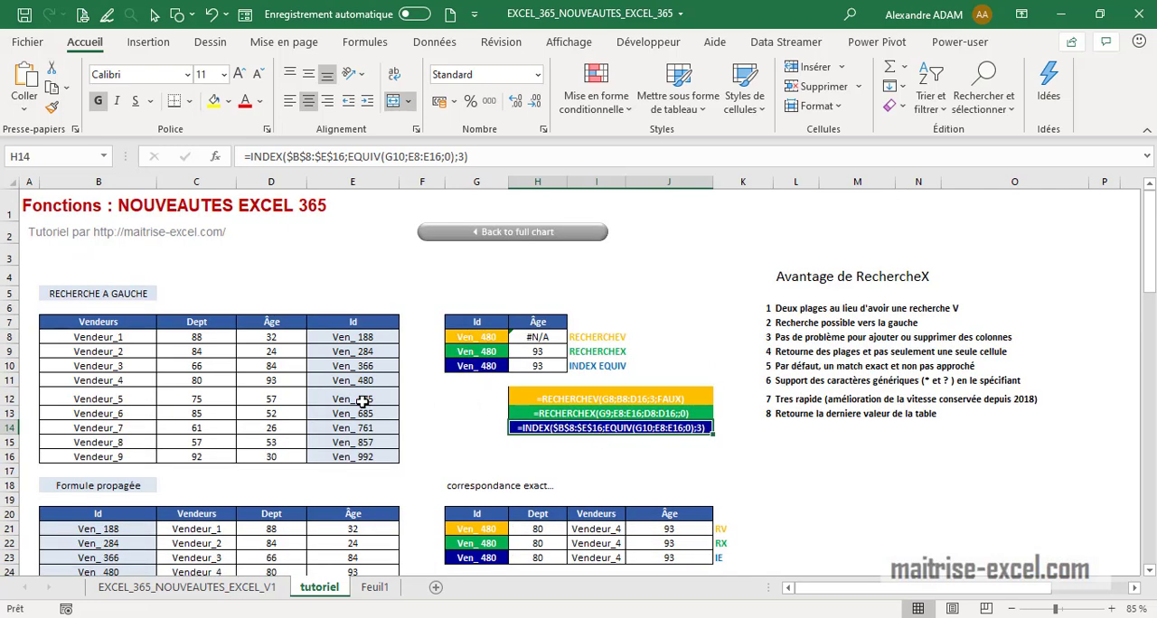
click(84, 295)
click(345, 351)
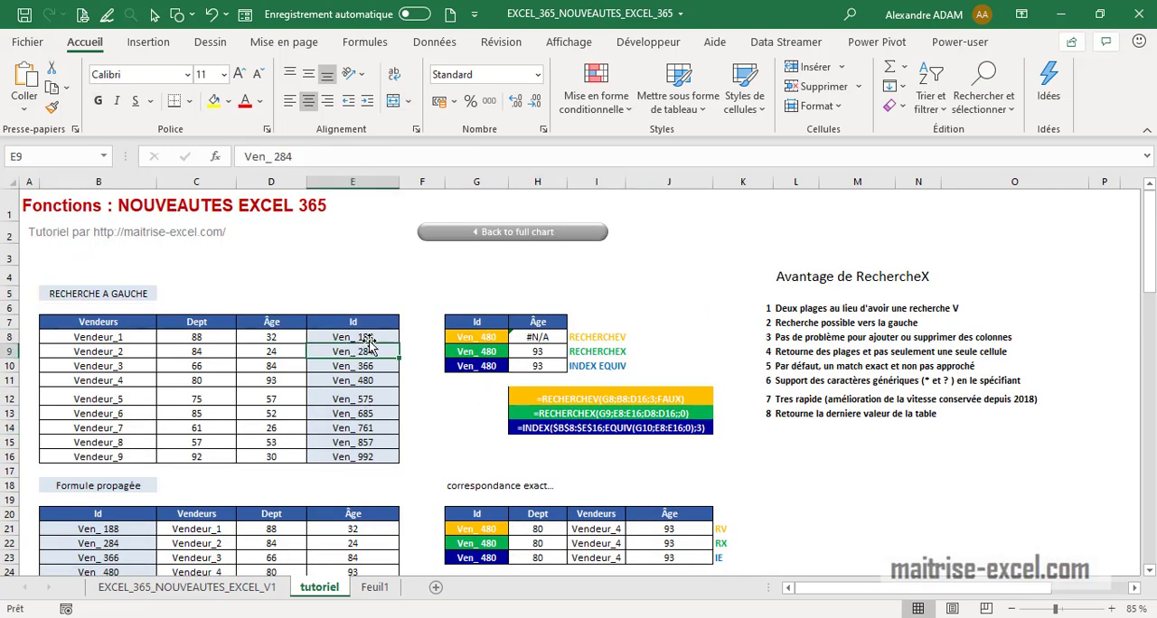
click(533, 337)
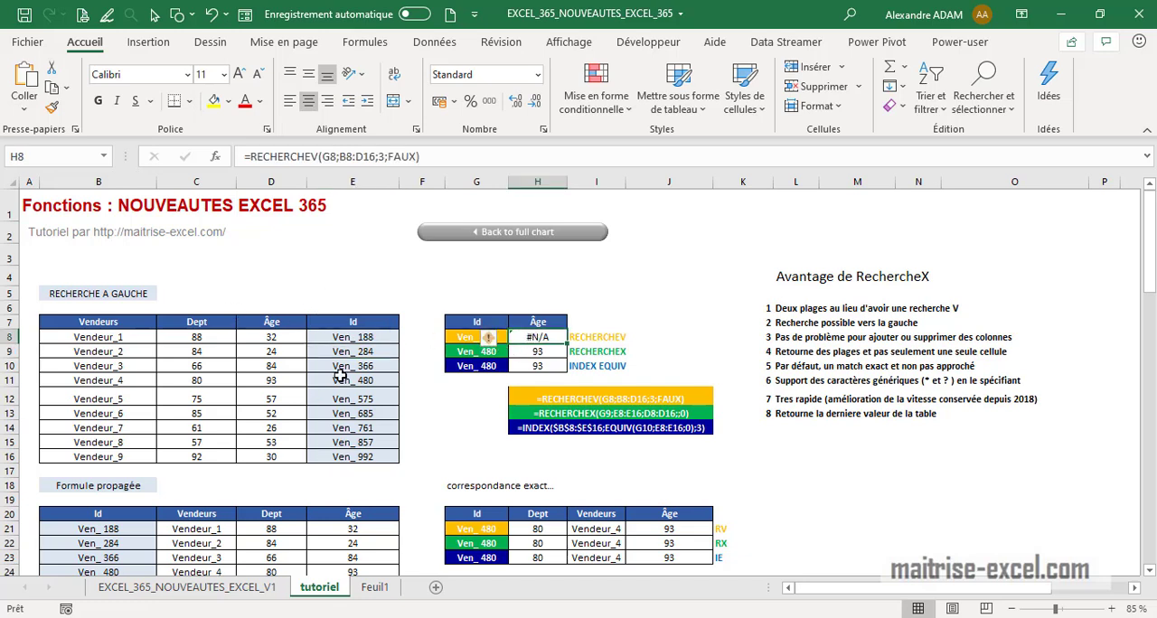
click(556, 351)
Edit the RECHERCHEX formula in H9, stepping through its arguments and adding a separator after the match mode 0
click(469, 166)
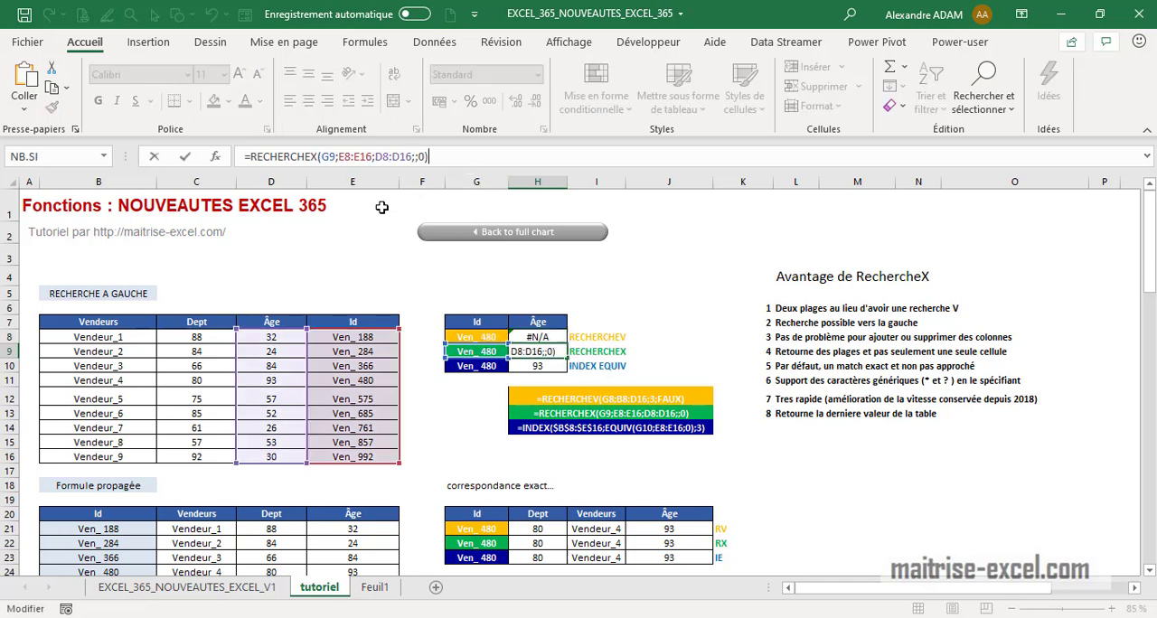
drag(323, 156, 322, 157)
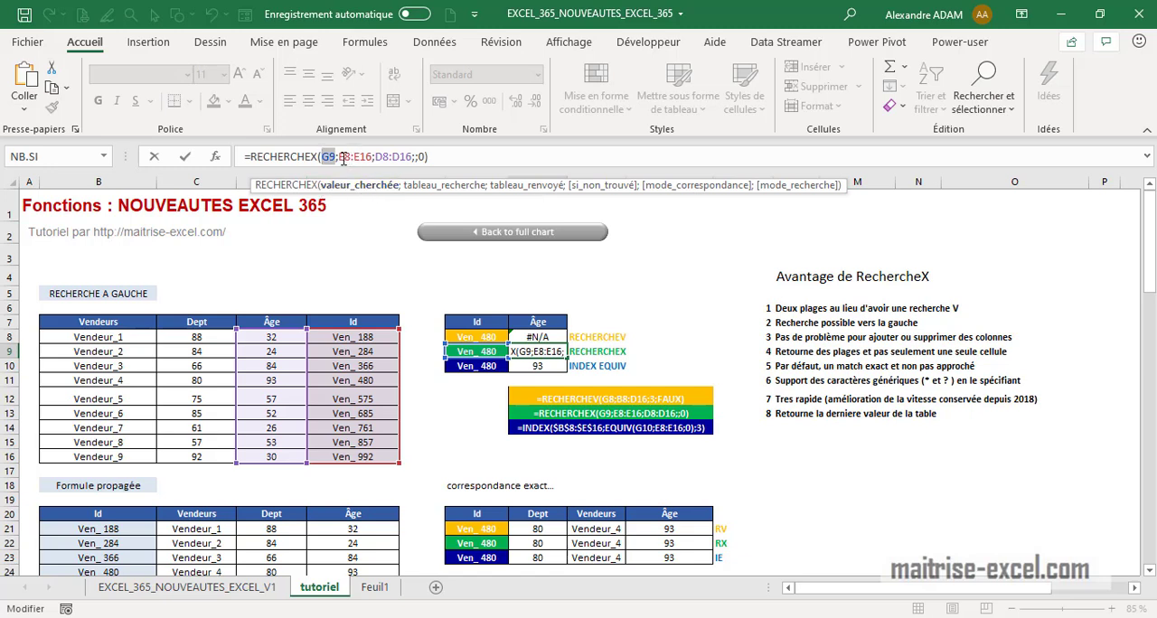
click(339, 157)
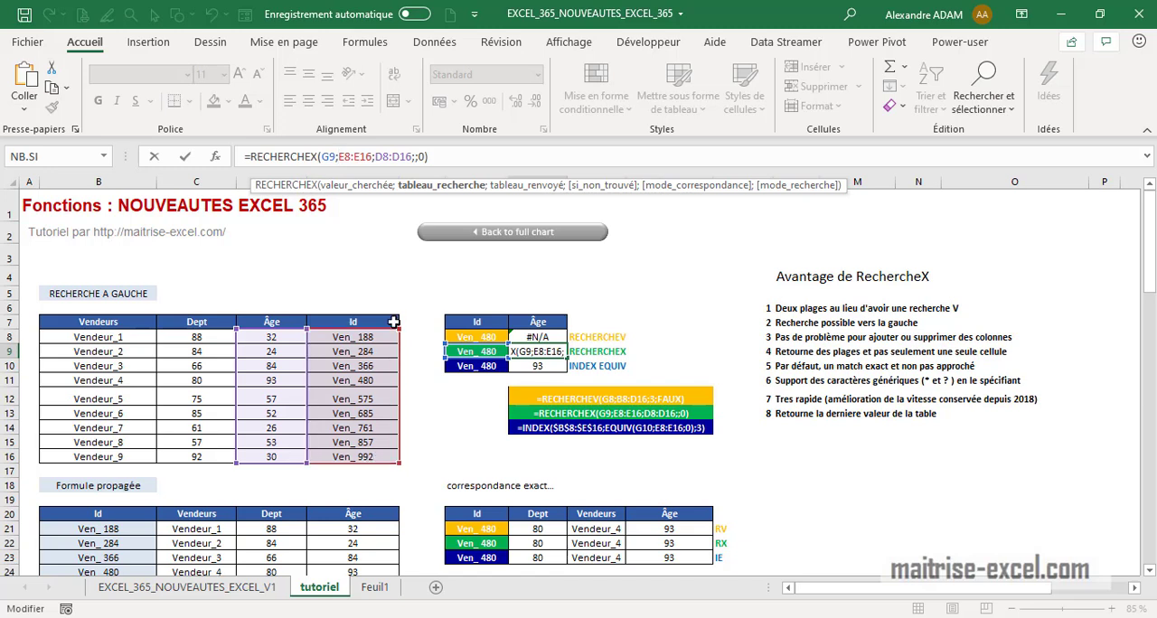
click(376, 157)
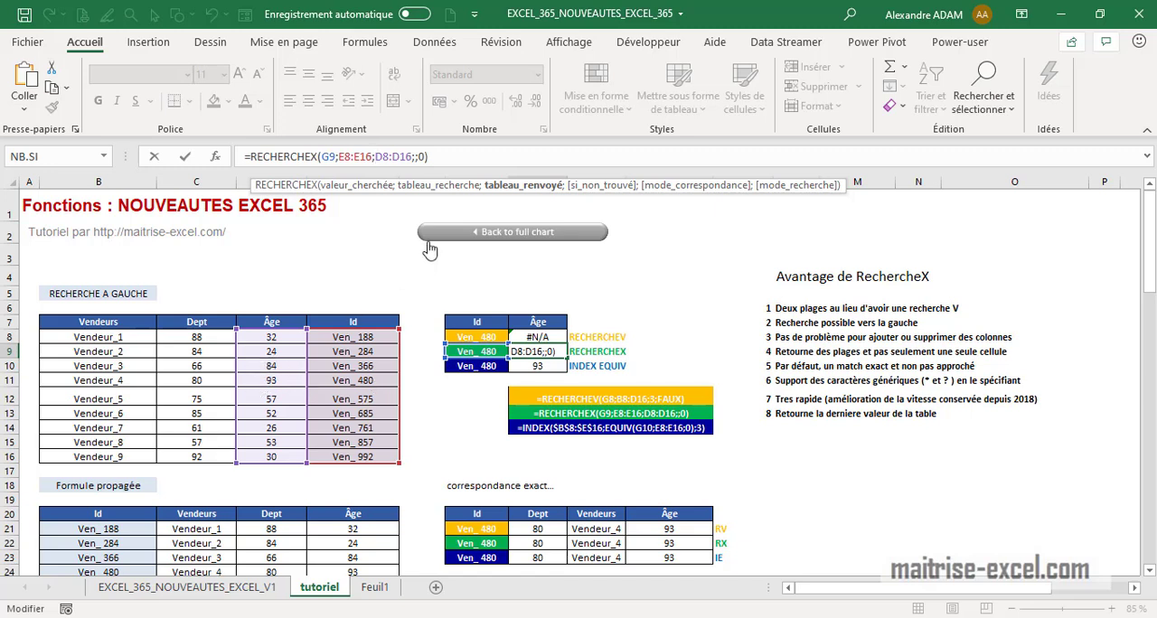
click(417, 158)
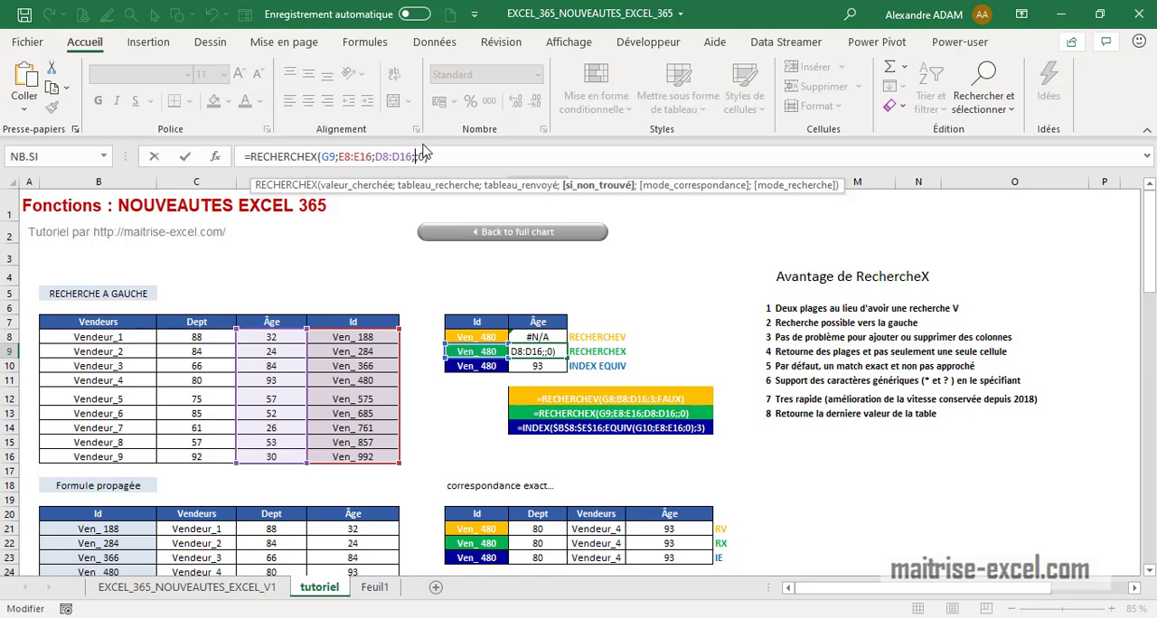
click(425, 158)
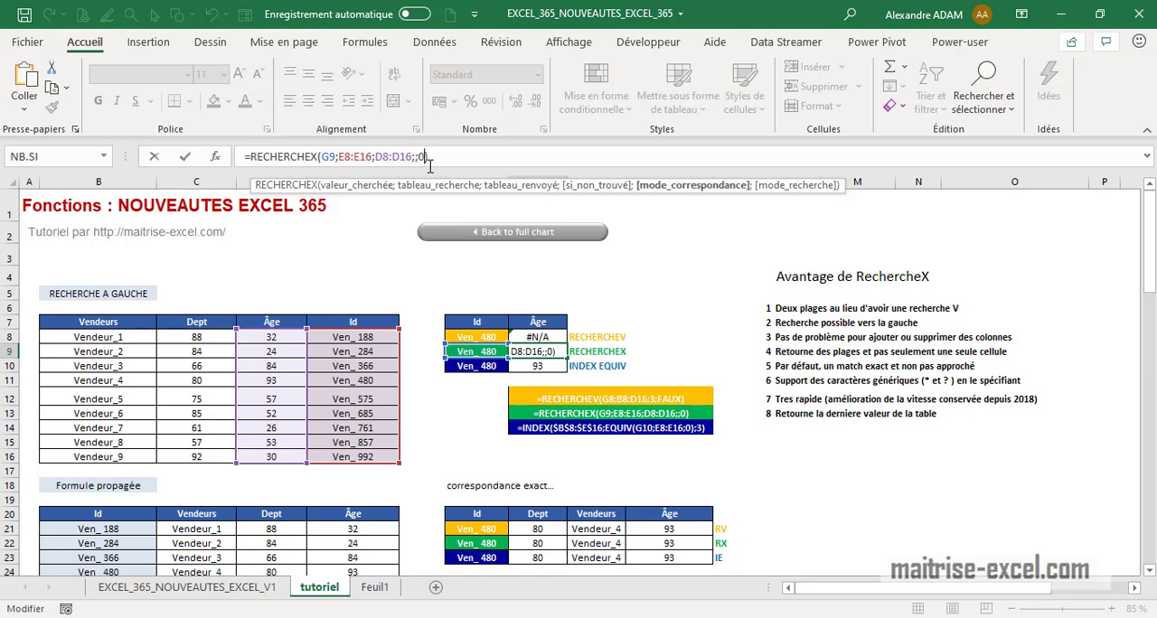
key(BackSpace)
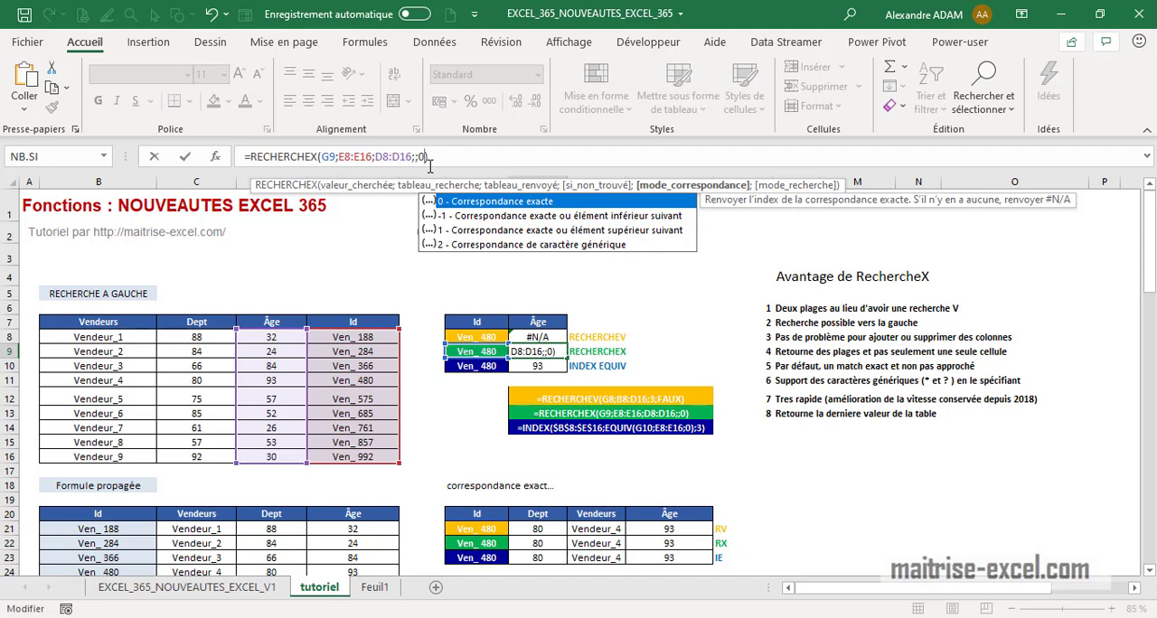
text(;)
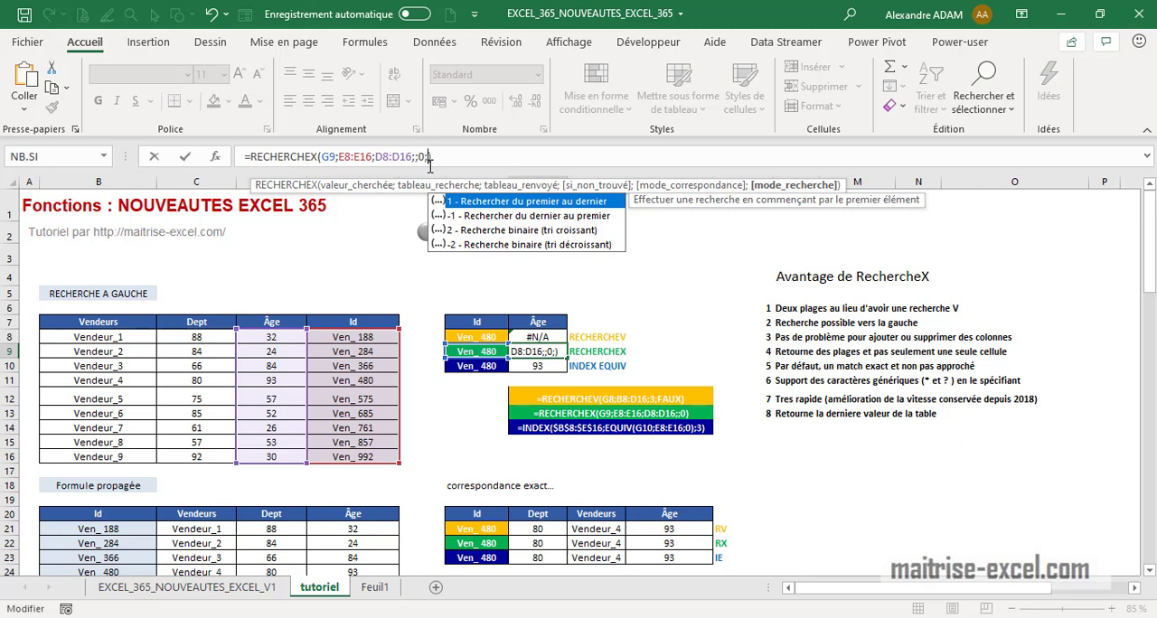
key(Return)
Re-enter -1 as the match mode in the RECHERCHEX formula of the first discount-rate cell in the RX column
scroll(402, 477, down, 9)
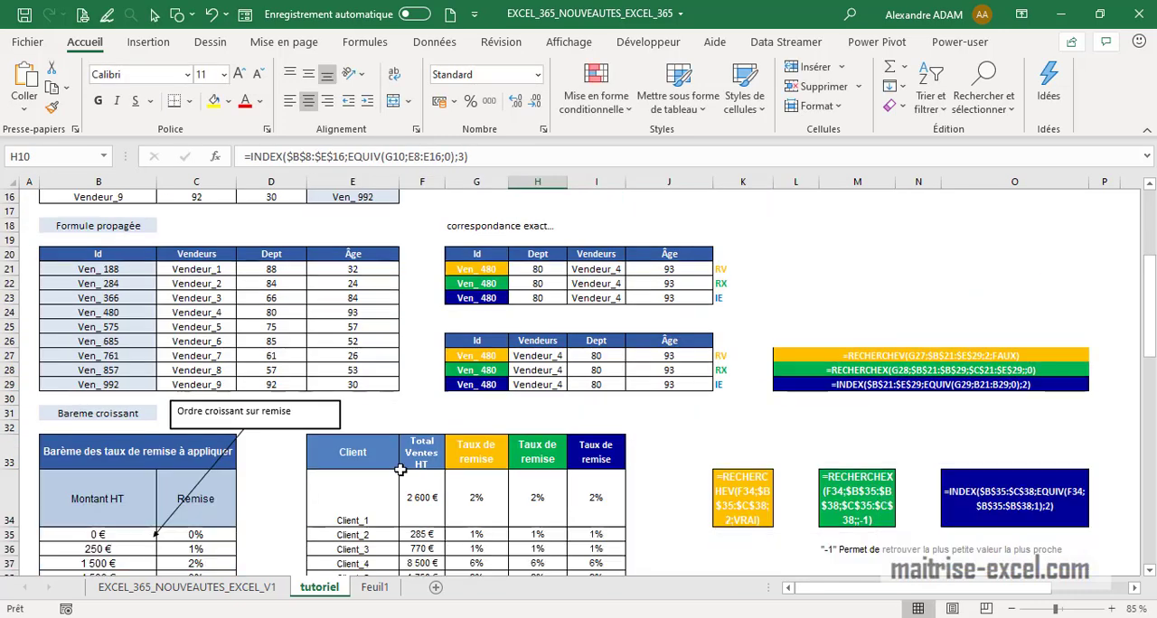
click(547, 321)
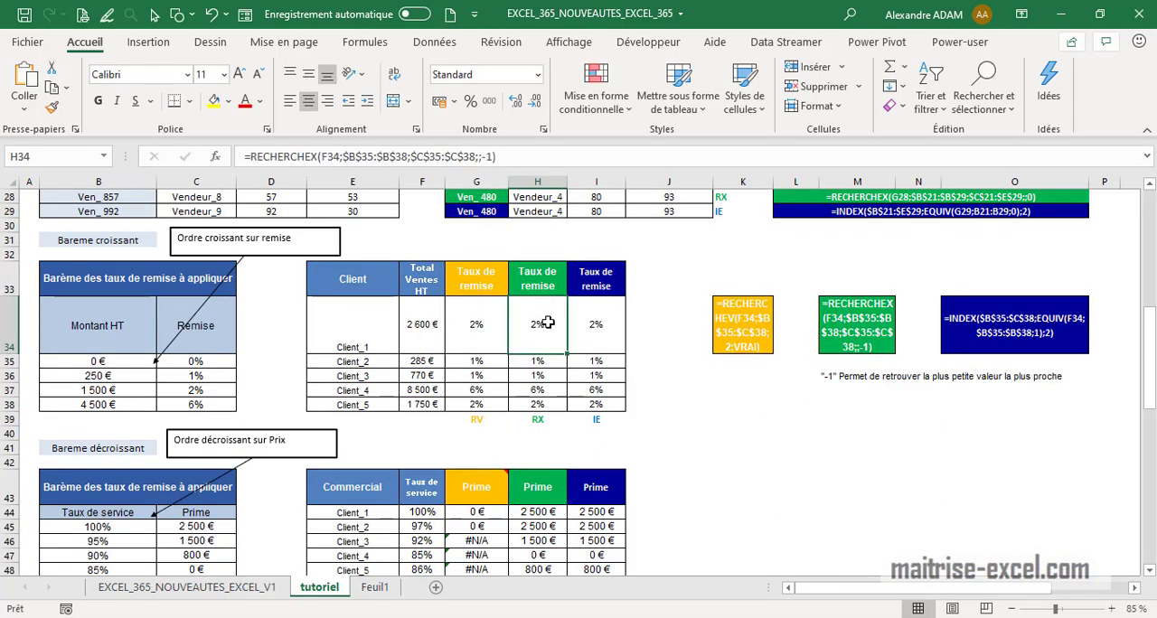
click(505, 157)
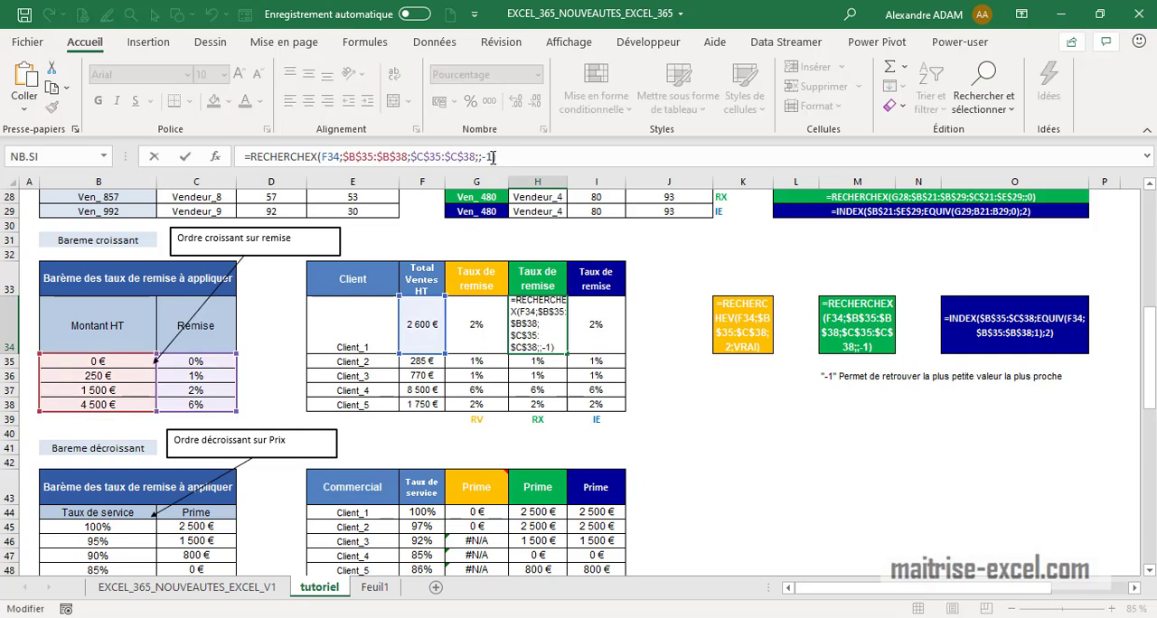
key(Left)
key(BackSpace)
key(BackSpace)
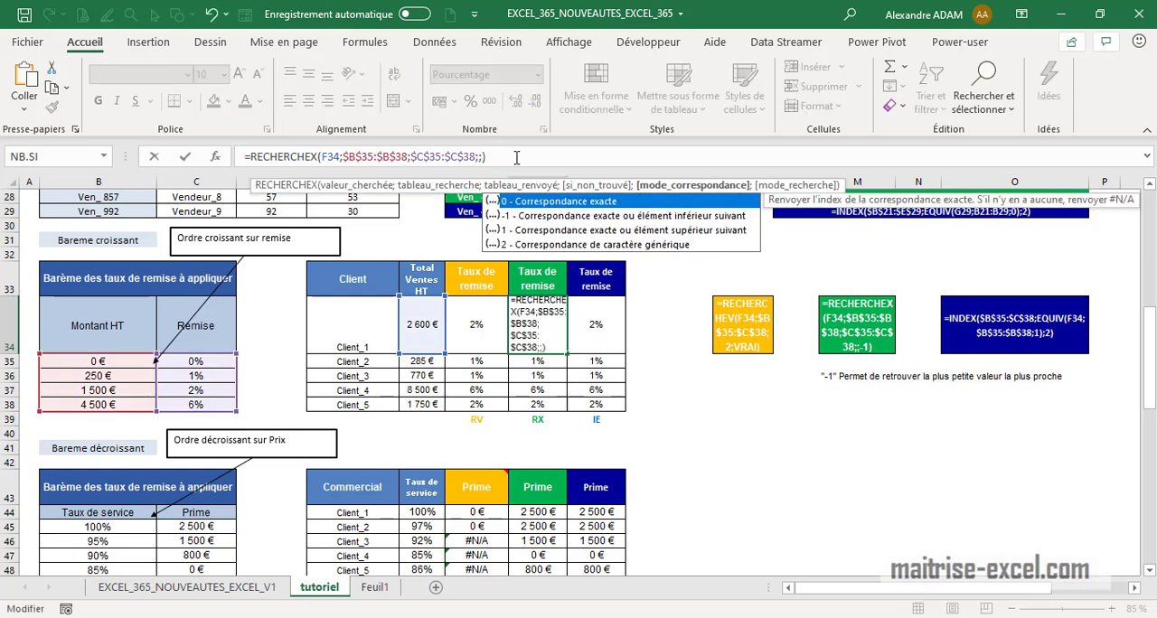
text(-1)
key(Return)
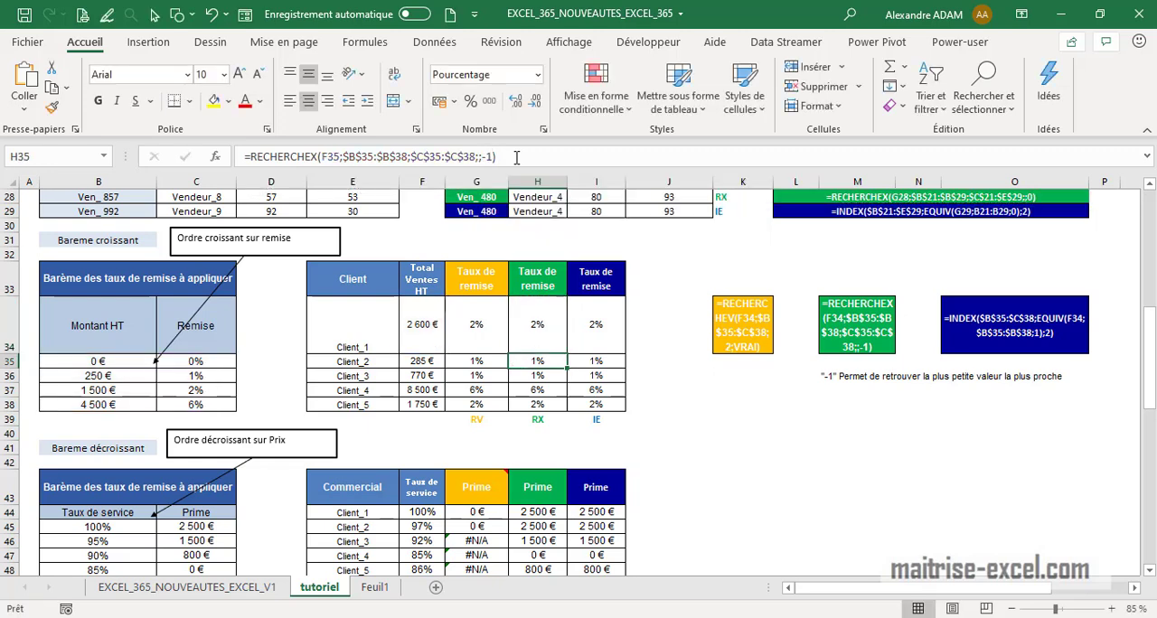
Re-enter 1 as the match mode in the RECHERCHEX formula of the first Prime cell in the RX column
scroll(557, 359, down, 6)
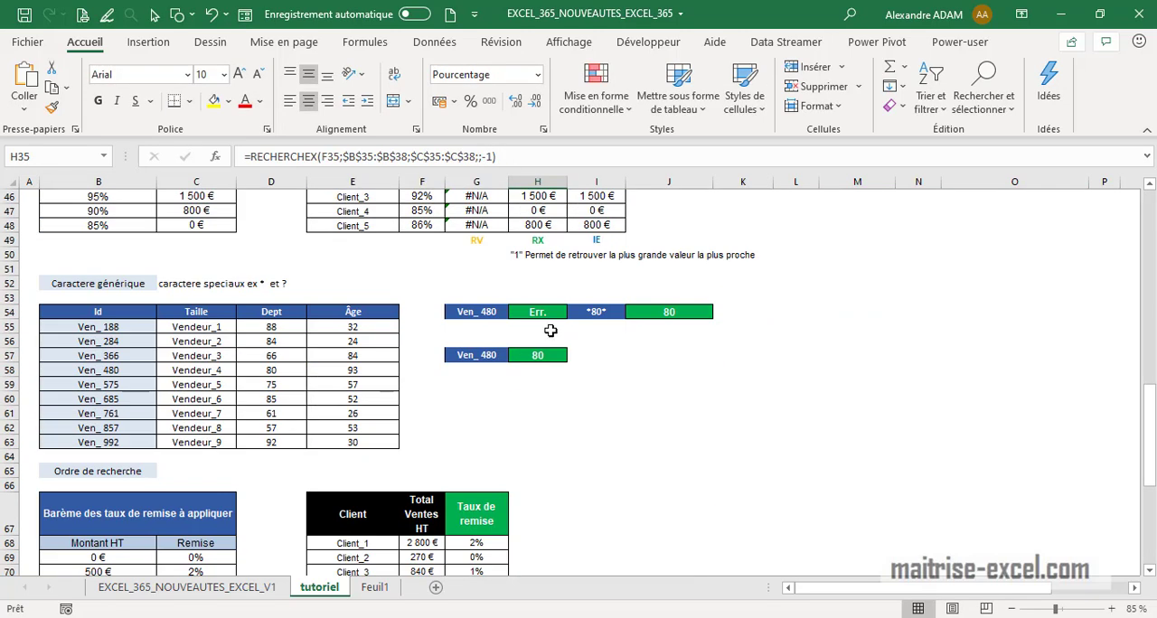
scroll(534, 362, up, 3)
click(555, 319)
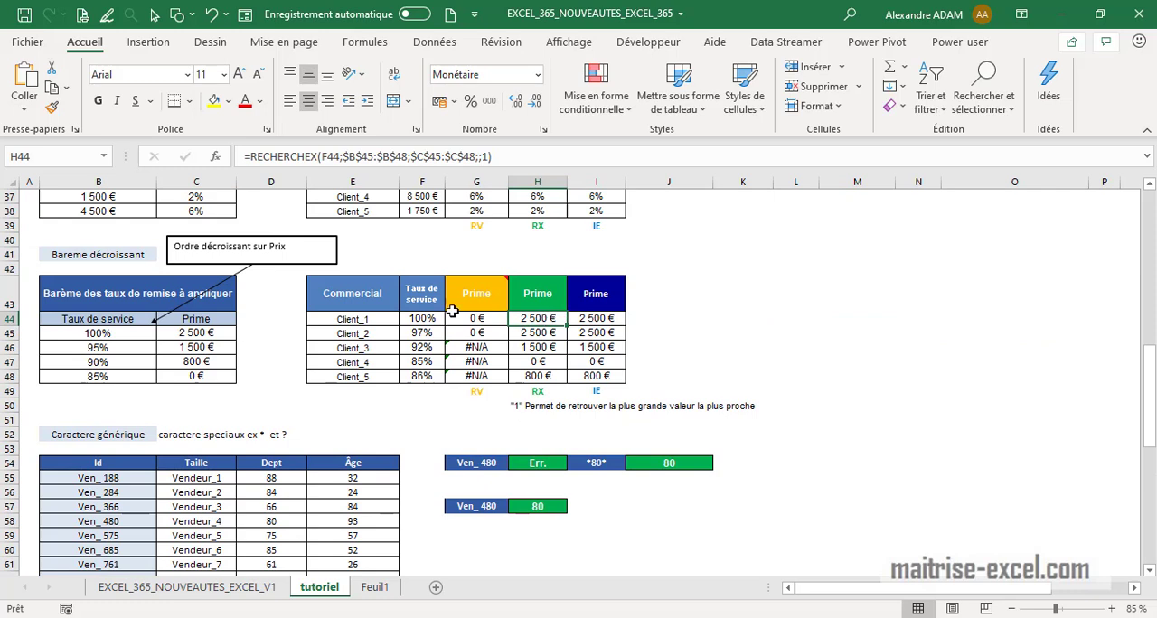
click(489, 158)
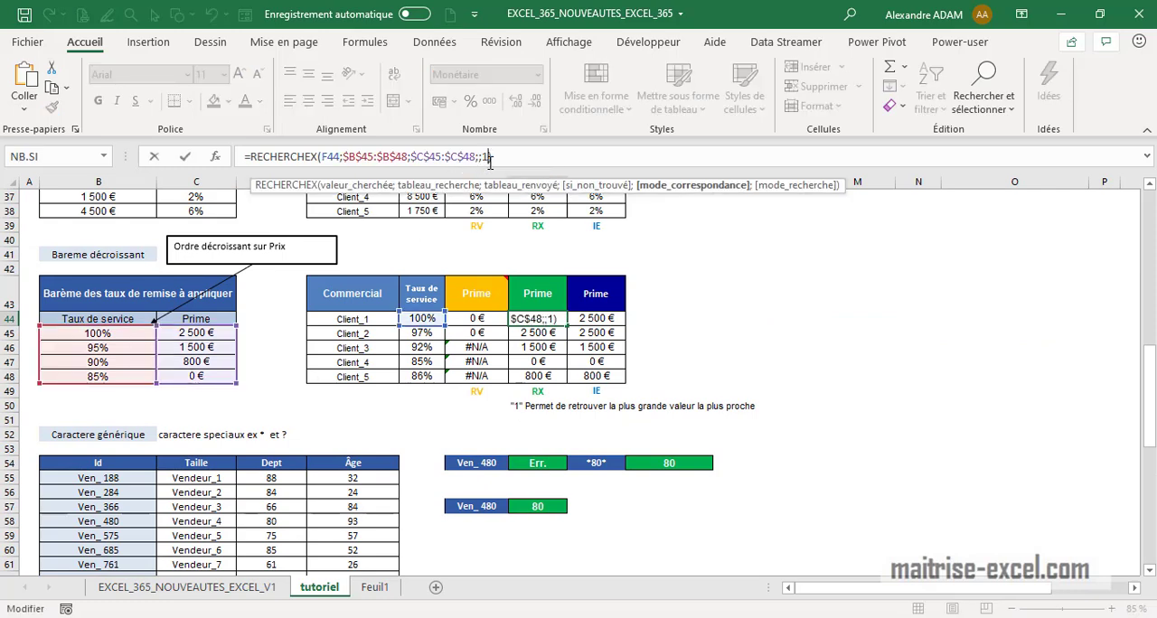
key(BackSpace)
text(1)
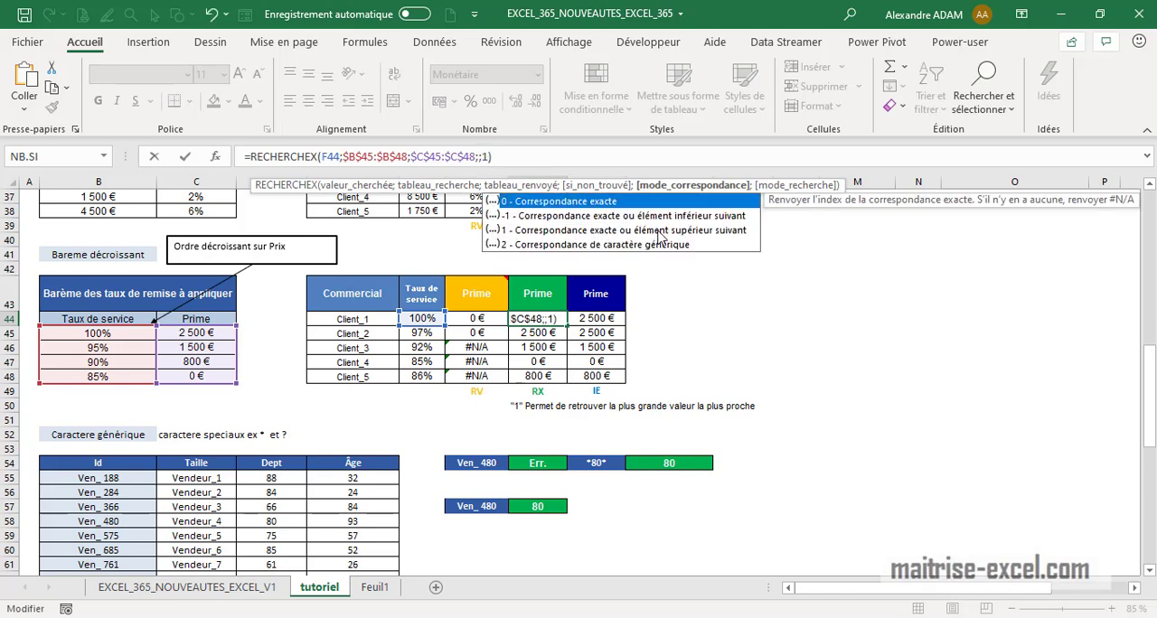
key(Return)
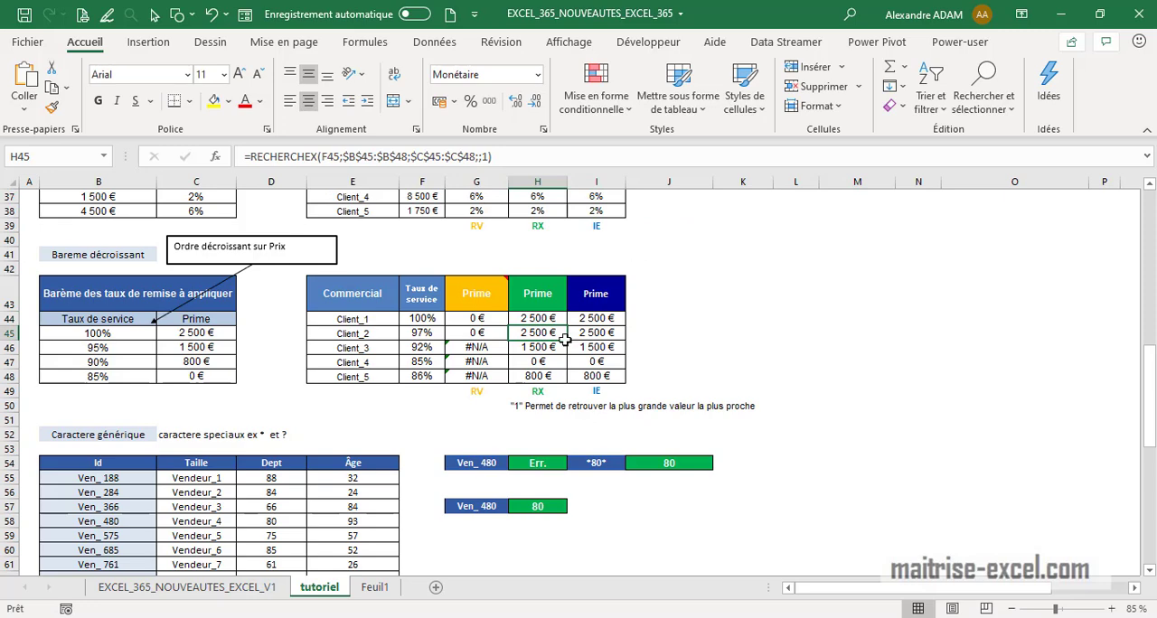
scroll(306, 376, up, 3)
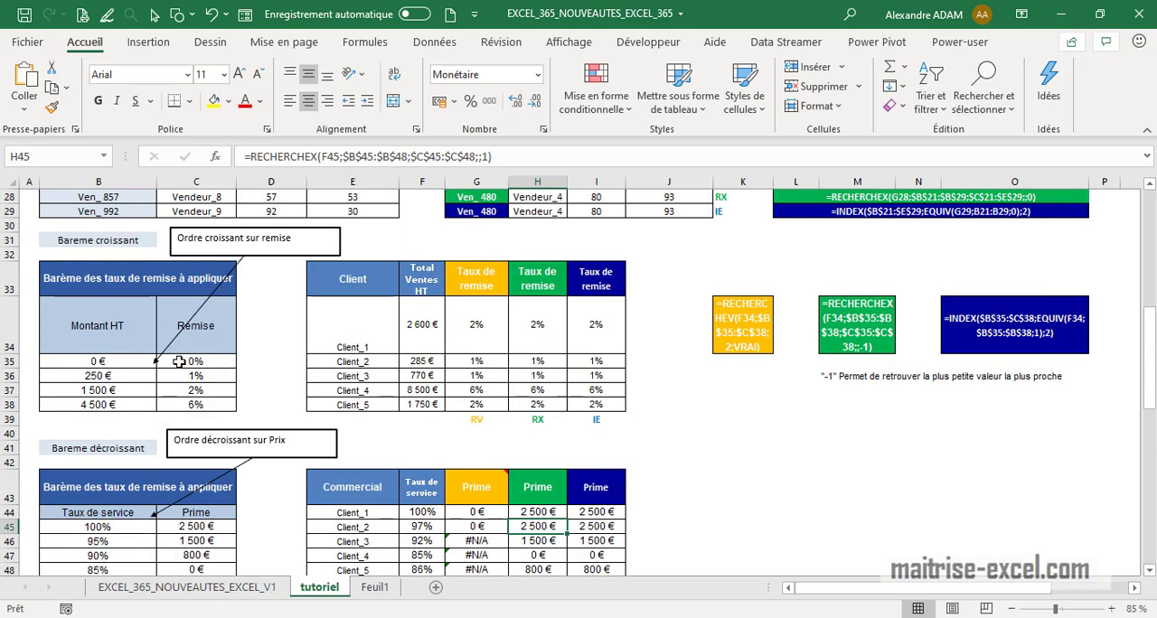
Examine the ascending and descending discount scales and the three lookup result columns beside them
click(127, 404)
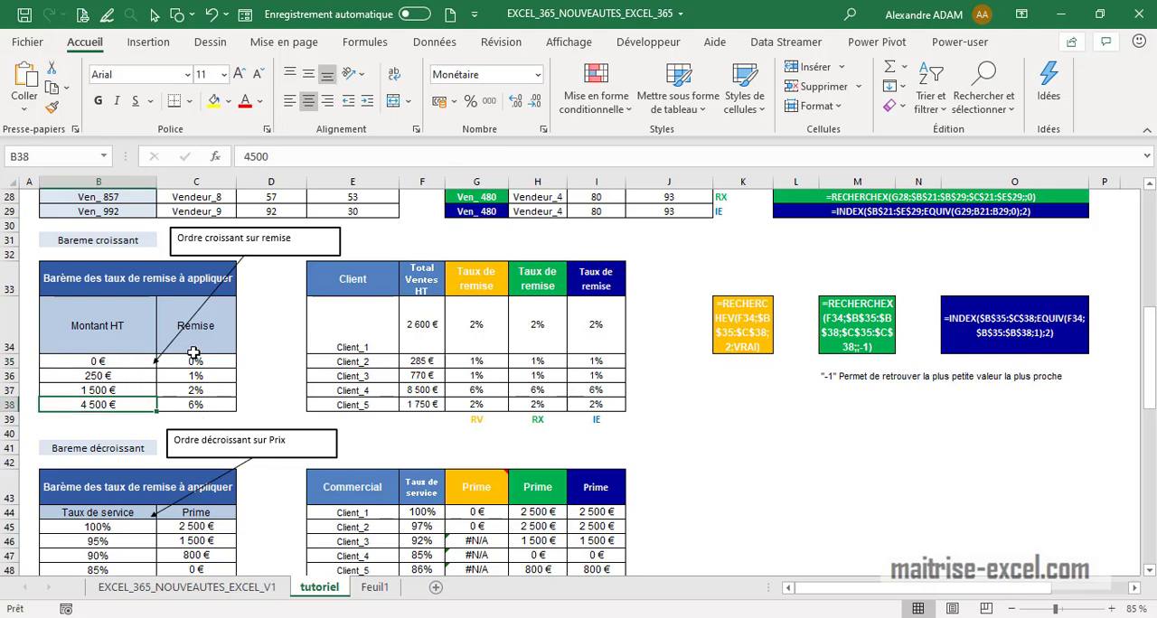
click(117, 362)
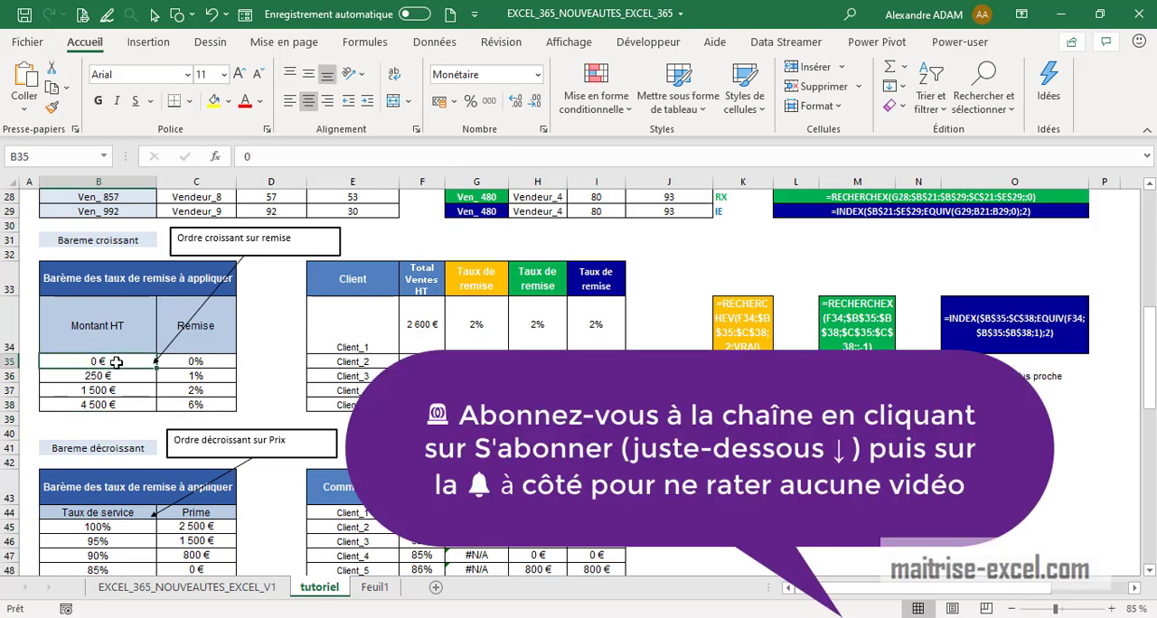
scroll(129, 432, down, 4)
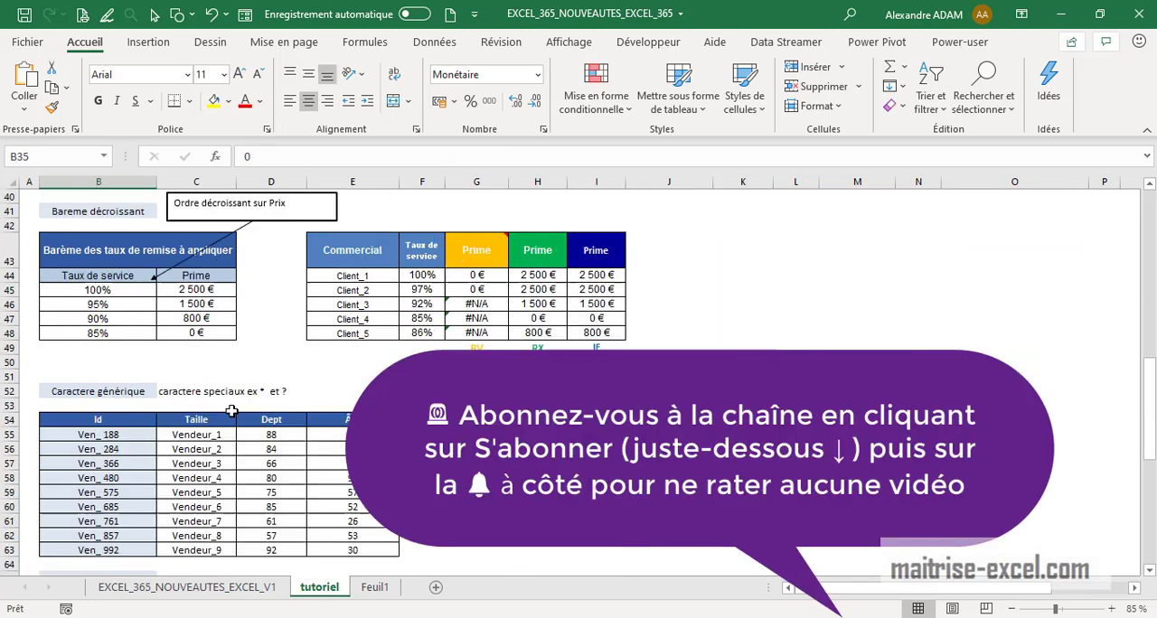
click(125, 288)
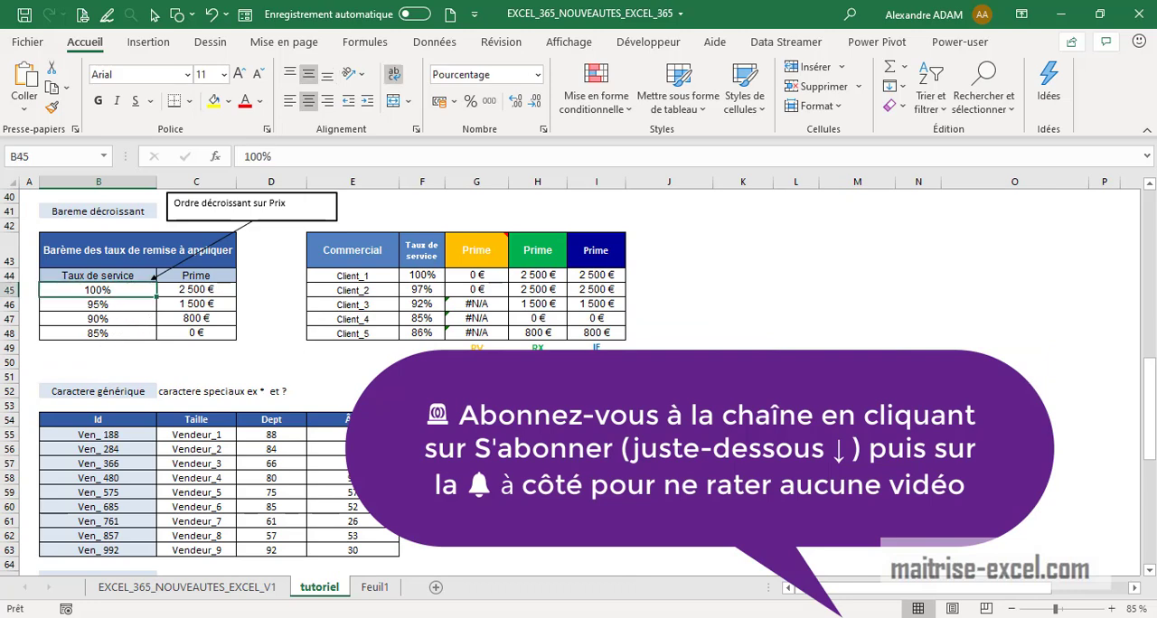
scroll(333, 371, up, 3)
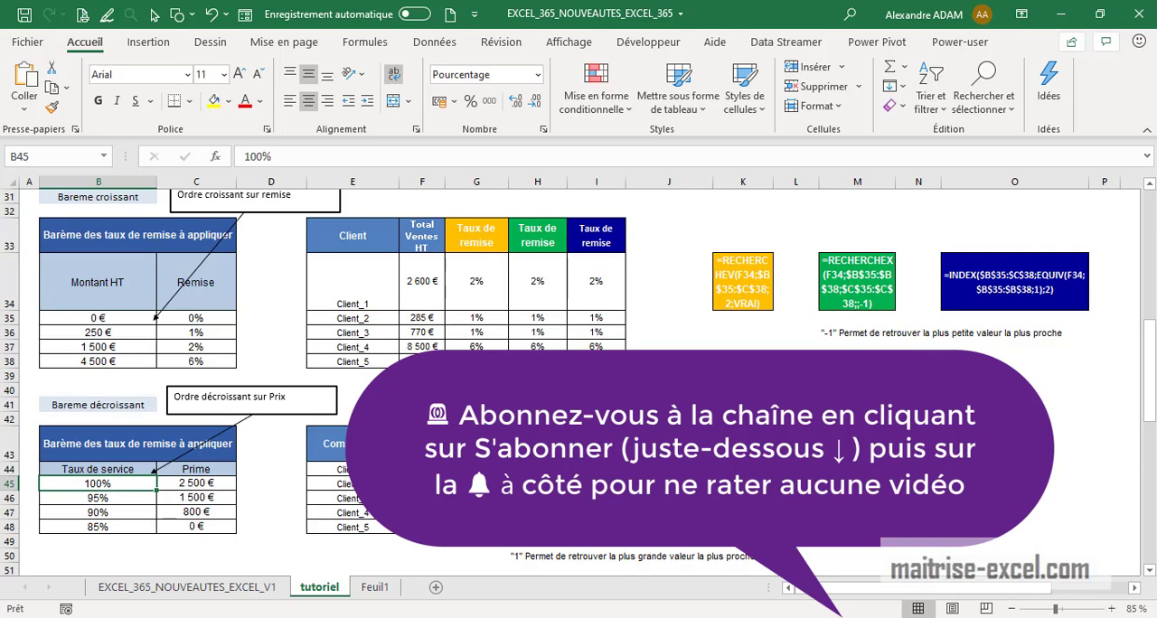
scroll(497, 361, down, 1)
scroll(564, 382, up, 6)
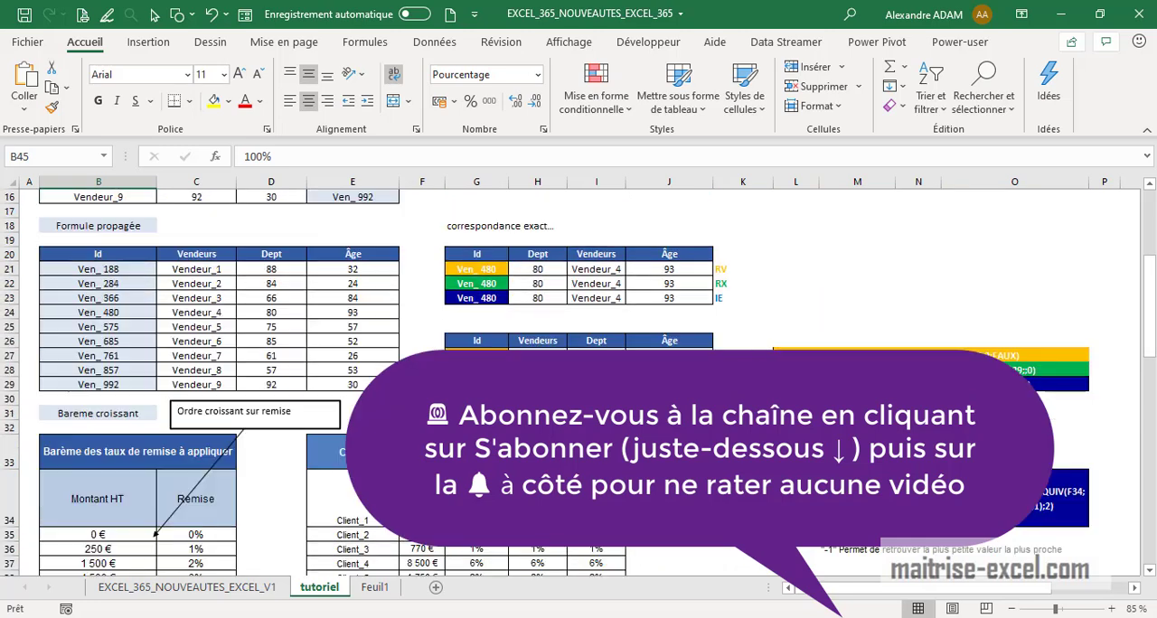
scroll(565, 383, down, 3)
drag(604, 331, 604, 441)
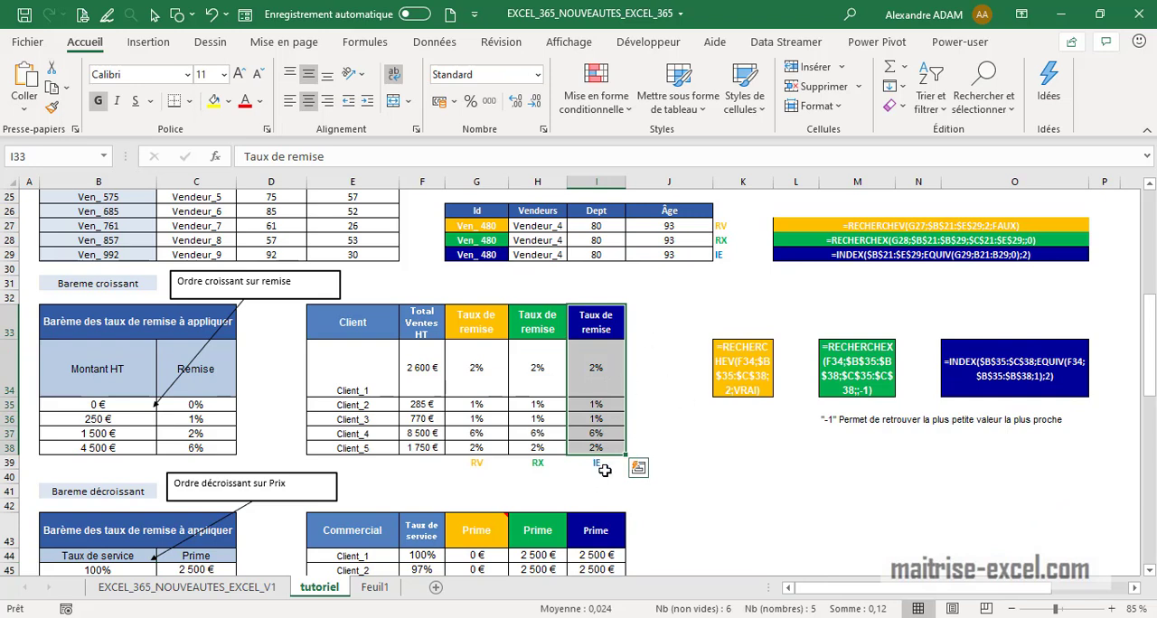
click(534, 464)
drag(474, 471, 475, 463)
scroll(631, 477, down, 4)
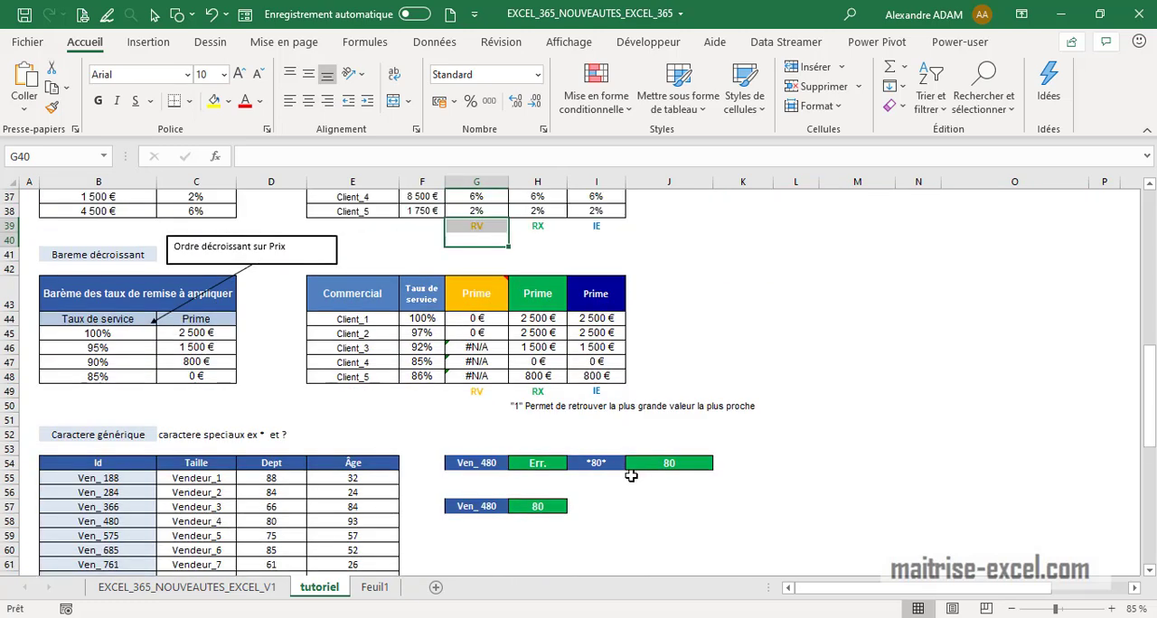
scroll(631, 477, down, 2)
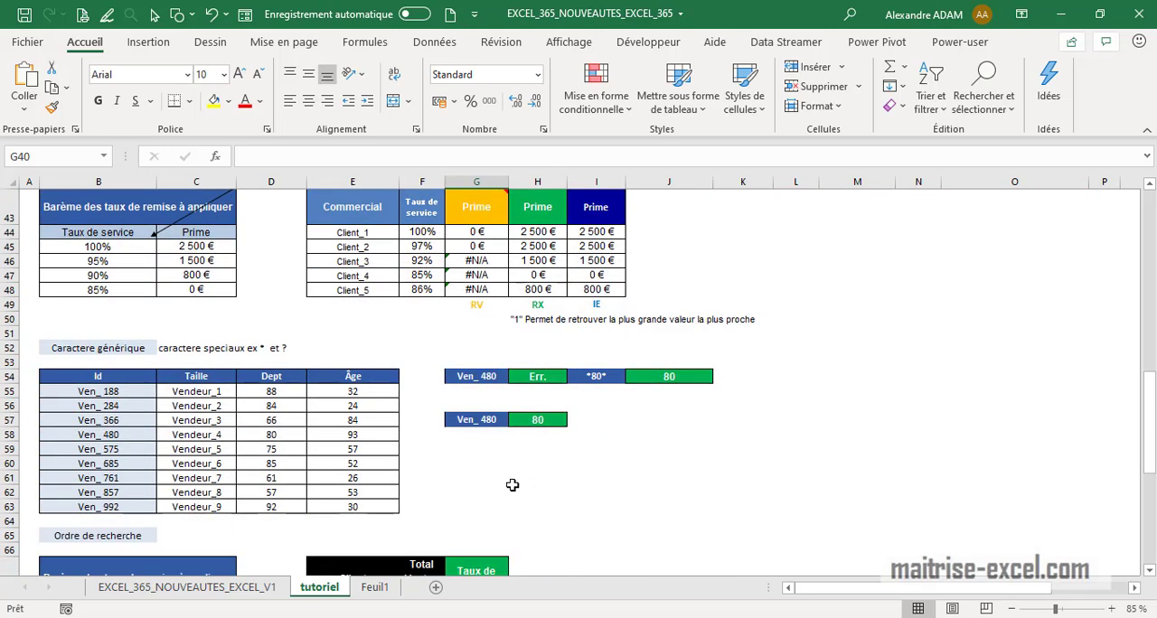
Inspect the RECHERCHEX formula in H54 and its "Err." not-found argument without changing it
click(539, 381)
click(590, 158)
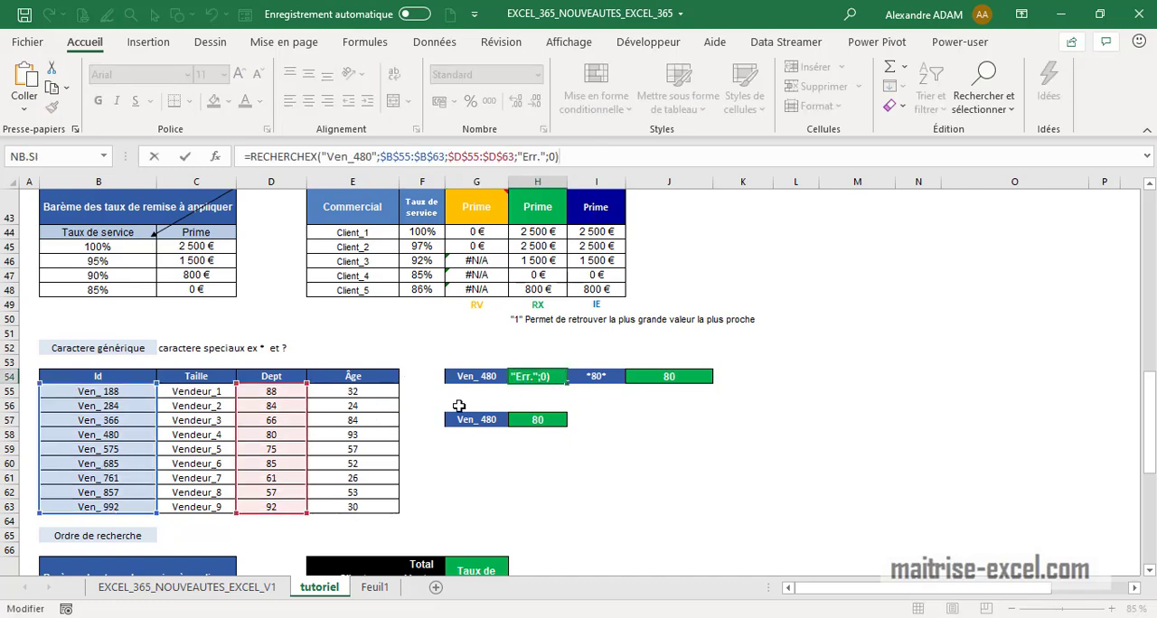
key(Return)
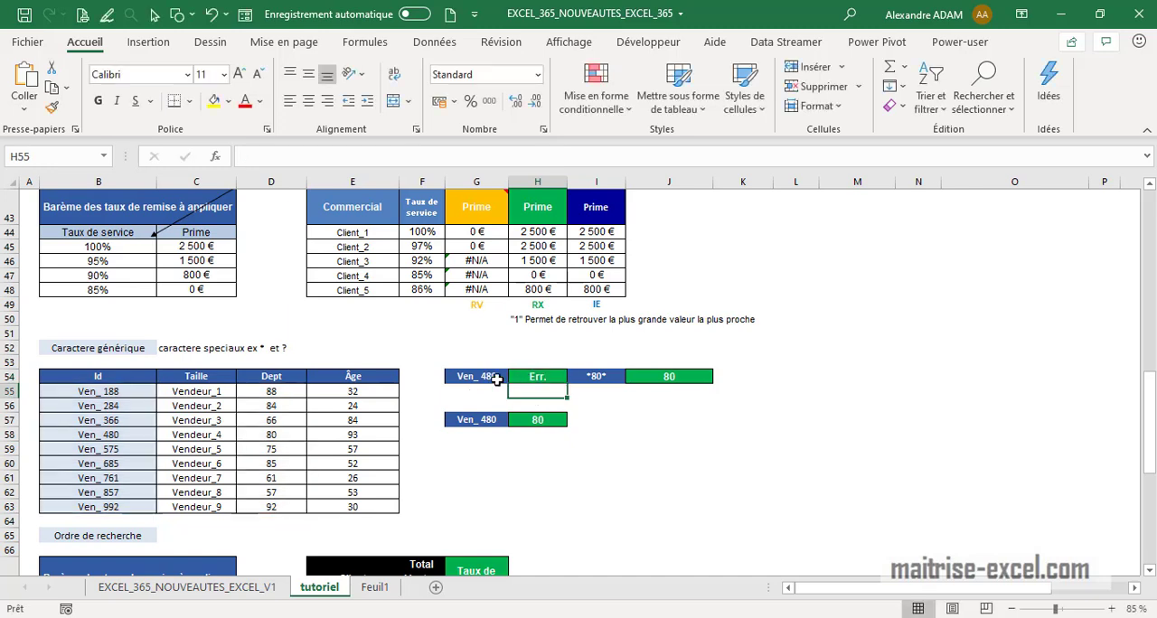
click(485, 377)
click(537, 377)
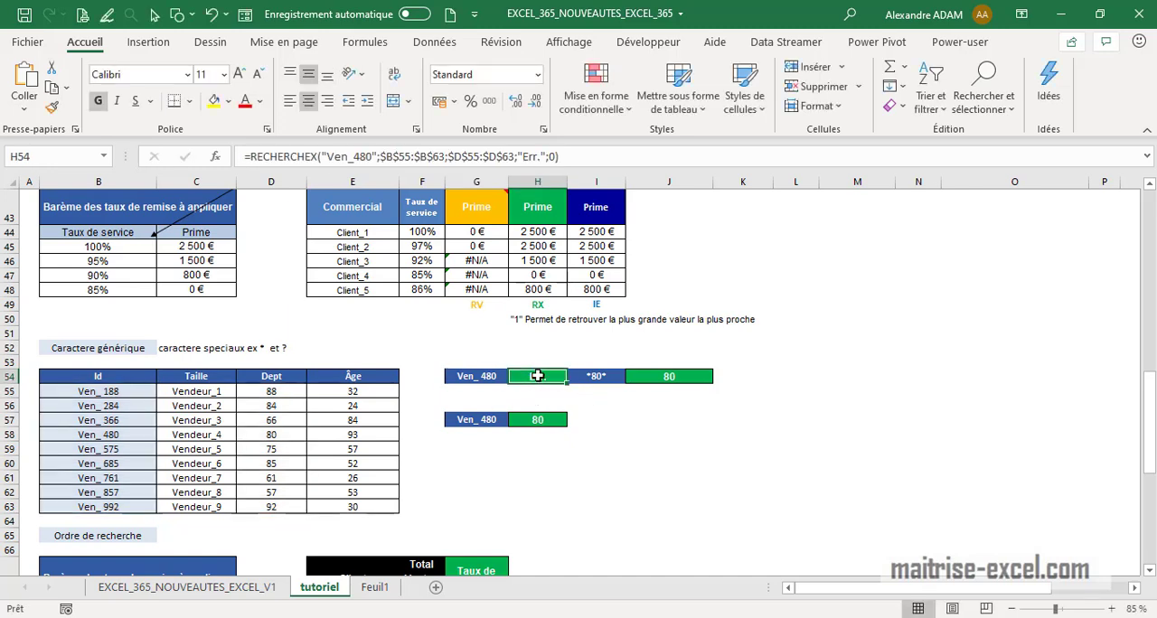
drag(546, 157, 524, 158)
click(556, 158)
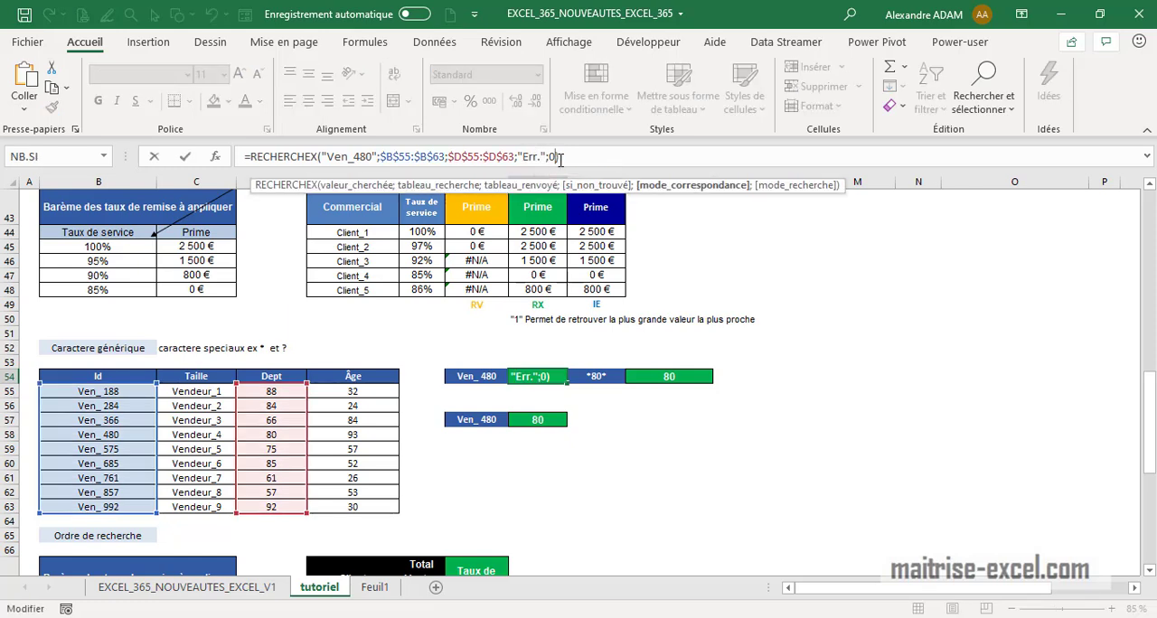
key(Return)
Re-enter -1 as the search mode in the RECHERCHEX formula of the first discount-rate cell under Ordre de recherche
scroll(531, 432, down, 5)
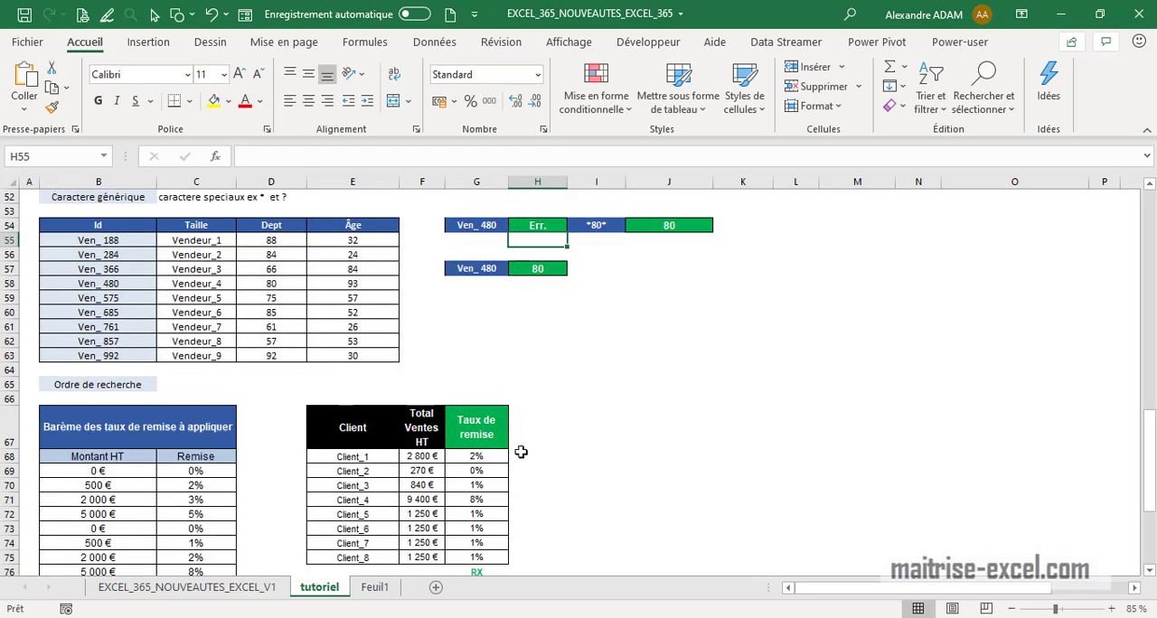
scroll(506, 457, down, 1)
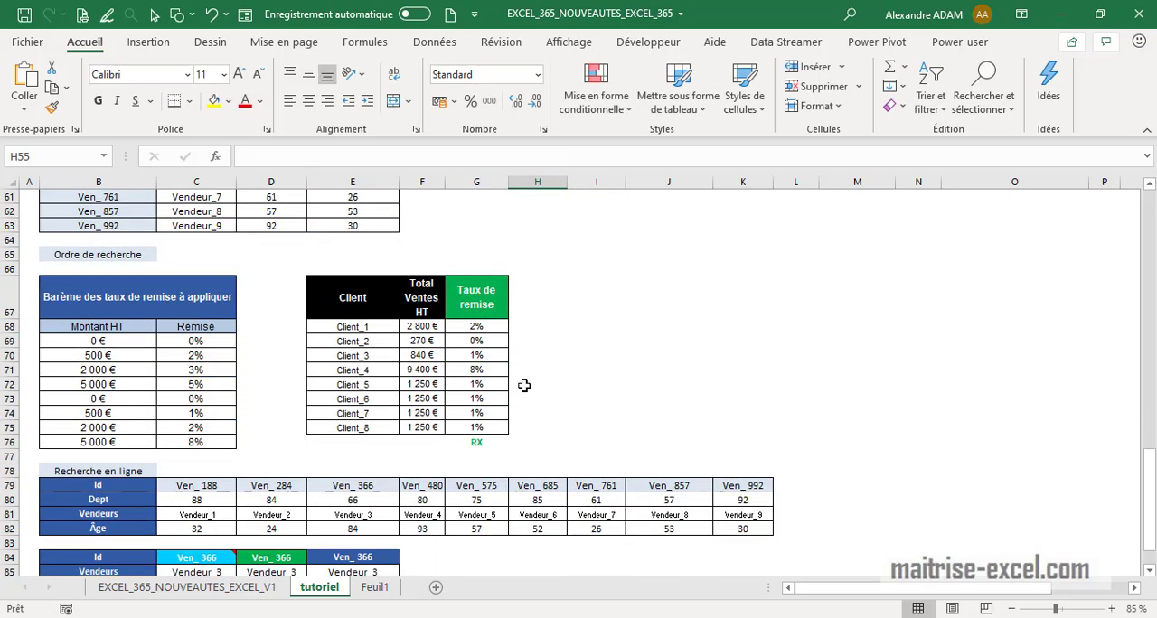
click(476, 326)
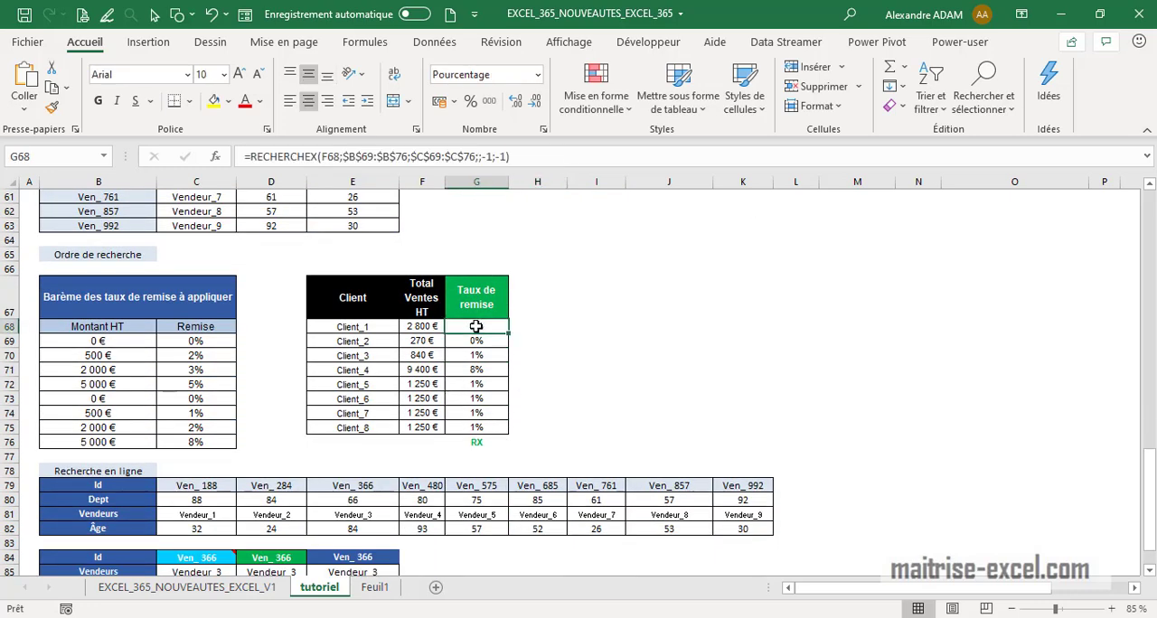
click(513, 157)
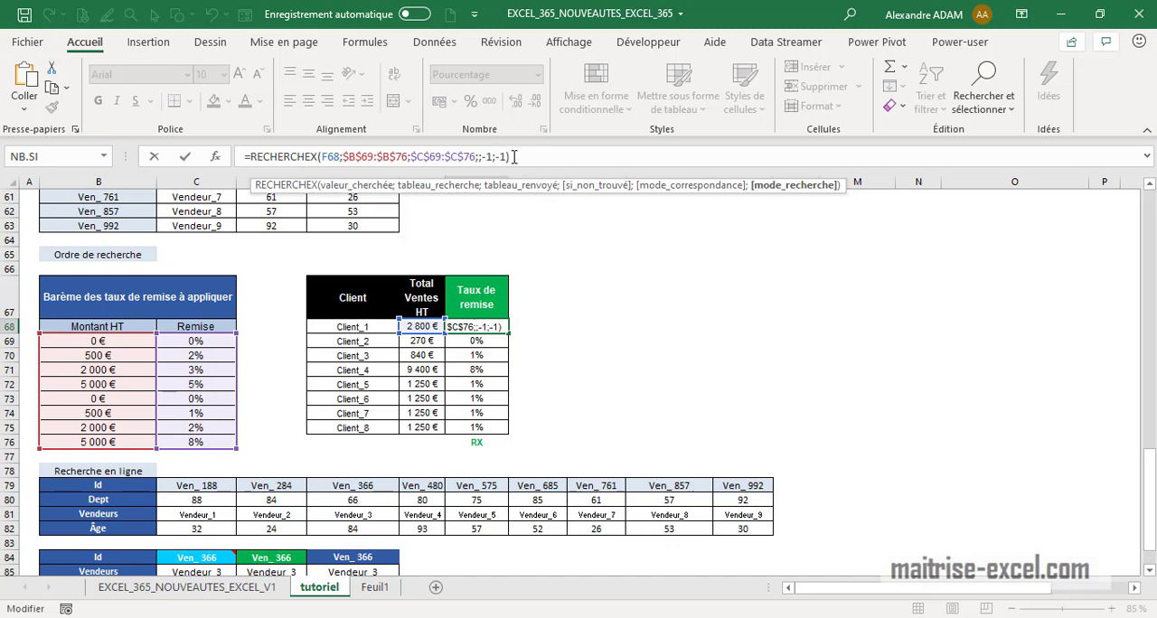
key(BackSpace)
key(BackSpace)
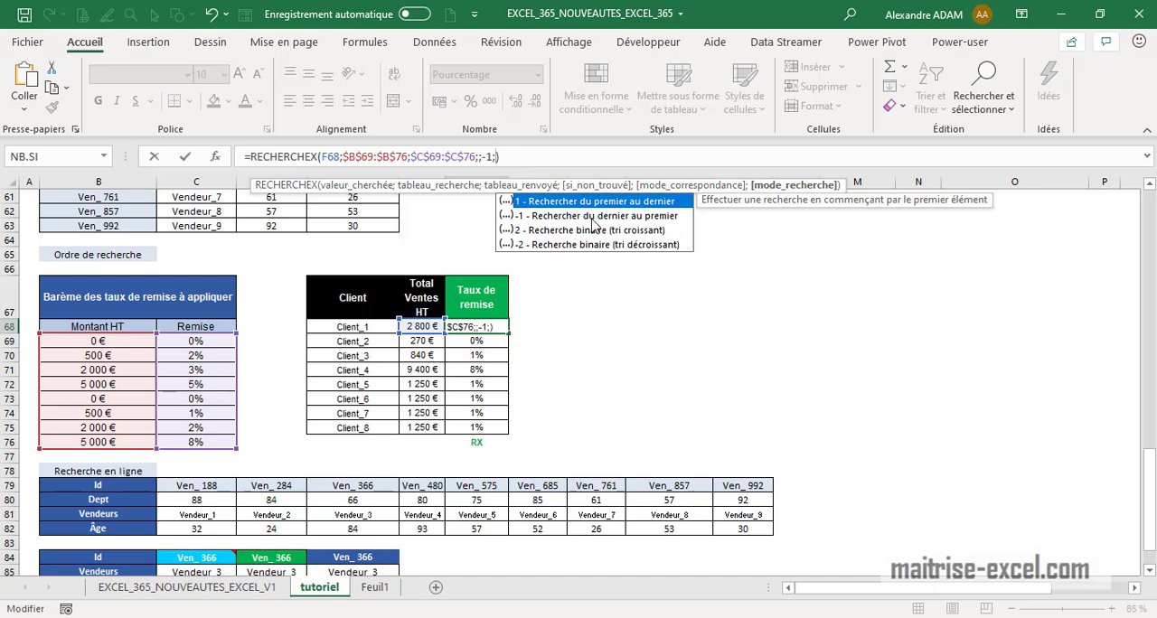
text(-1)
key(Return)
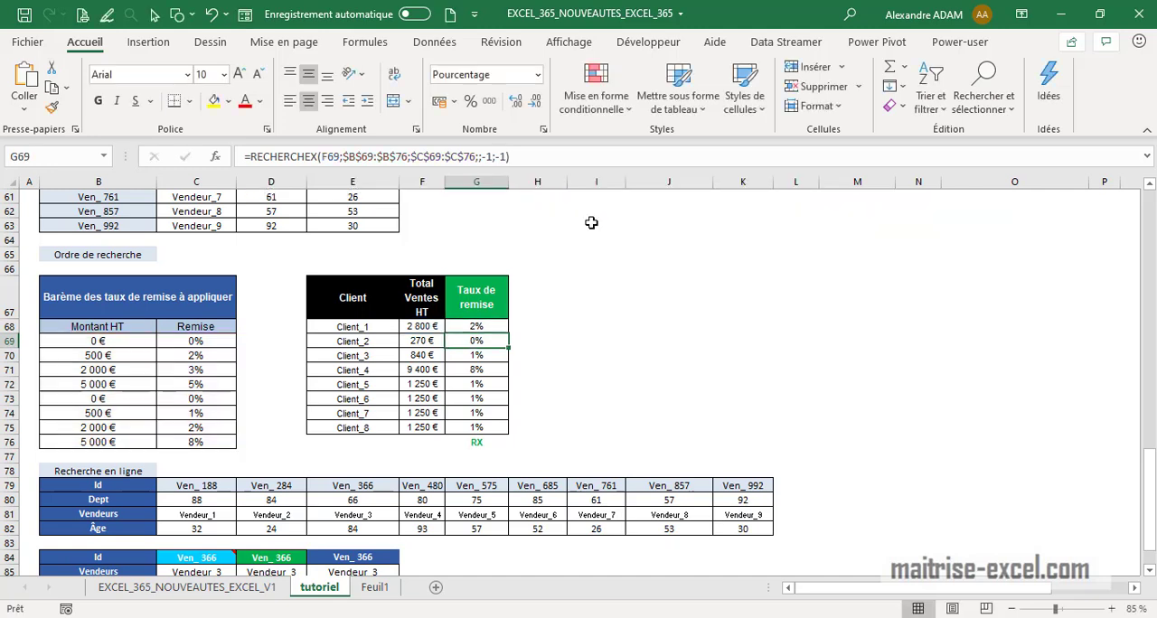
Compare the two halves of the Ordre de recherche discount scale and review the first discount-rate formula
drag(100, 398, 209, 340)
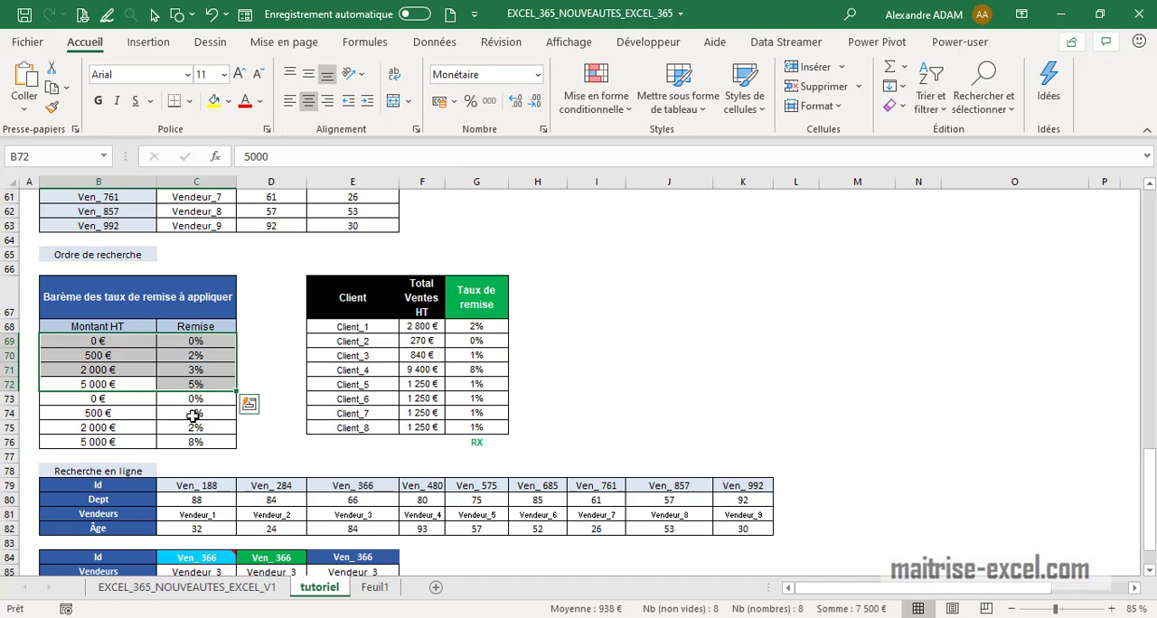
click(127, 401)
drag(177, 410, 185, 436)
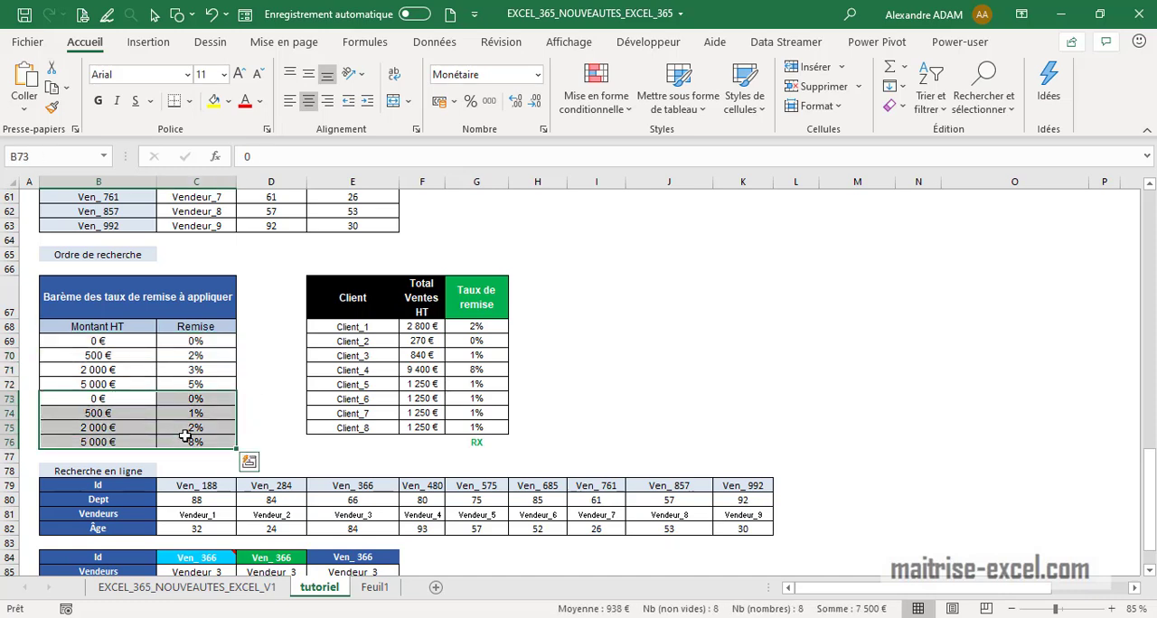
drag(198, 387, 100, 341)
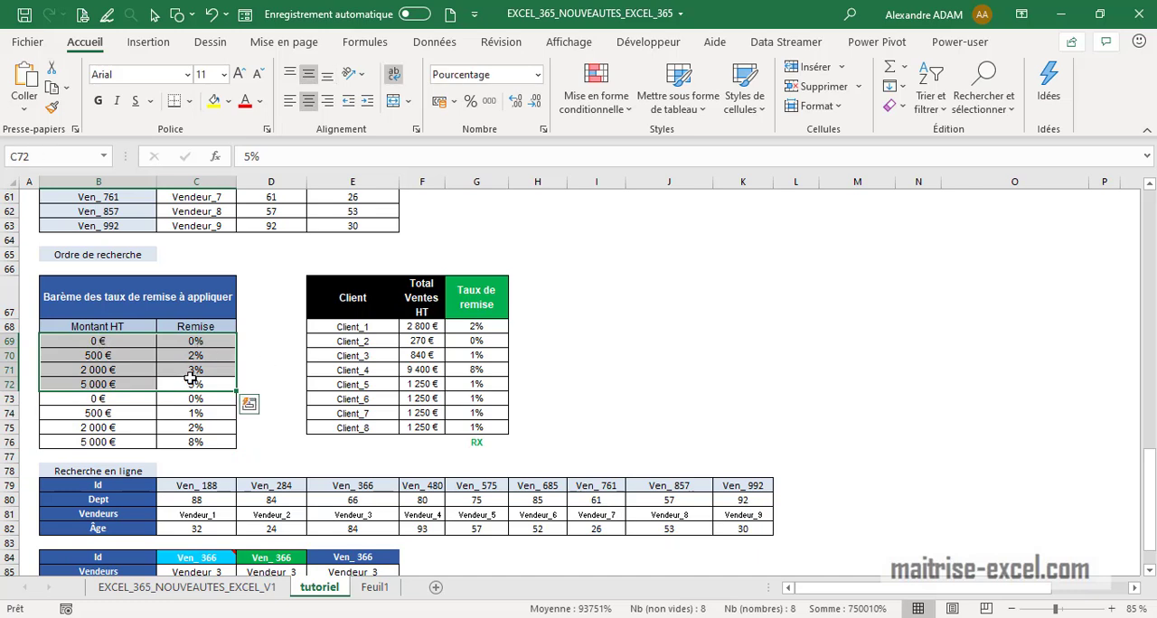
click(477, 327)
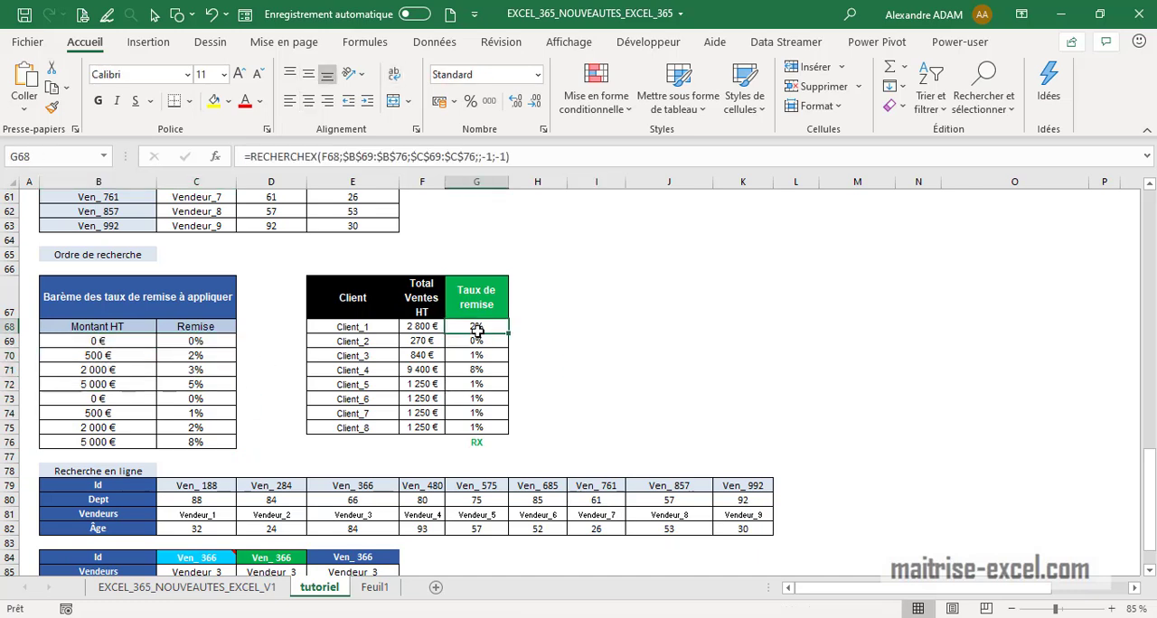
click(511, 160)
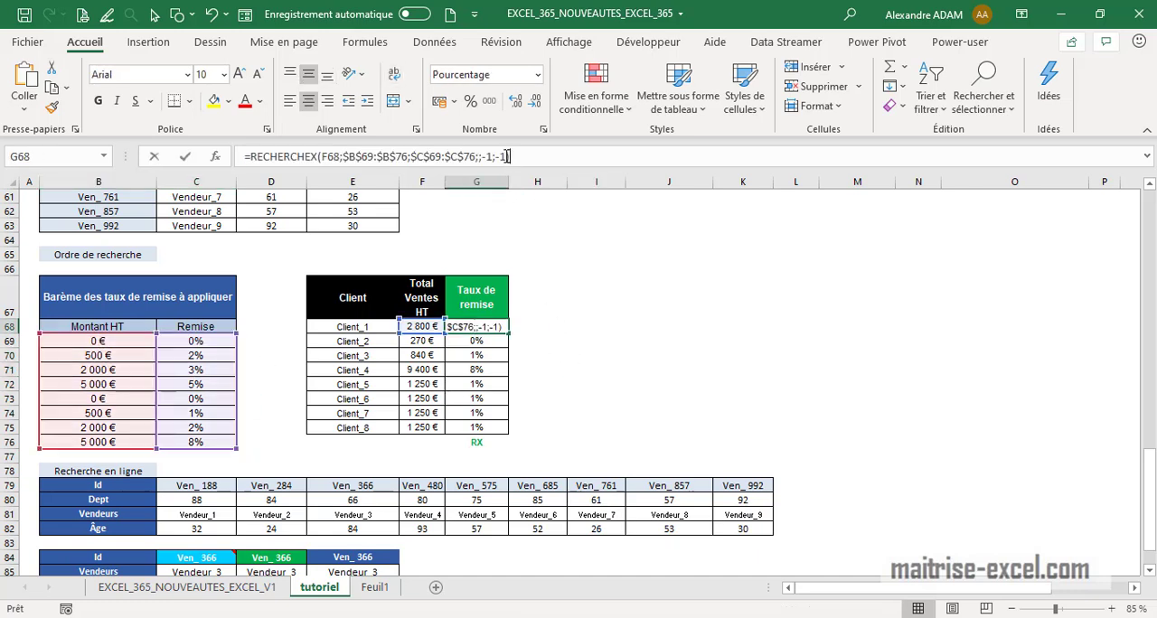
click(596, 327)
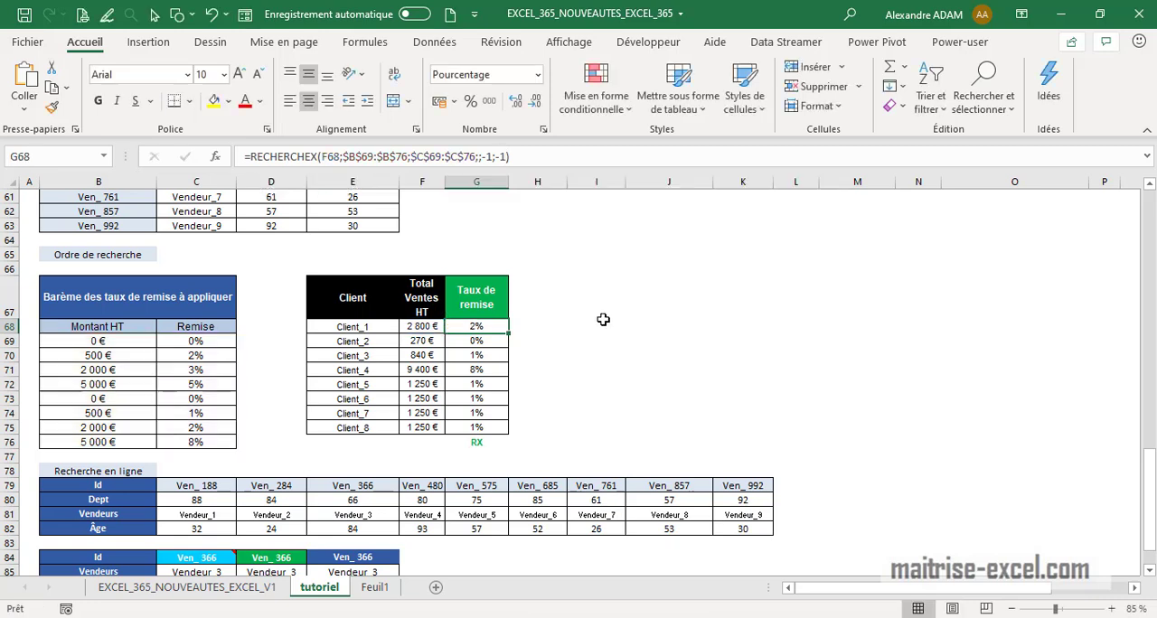
click(488, 330)
click(508, 155)
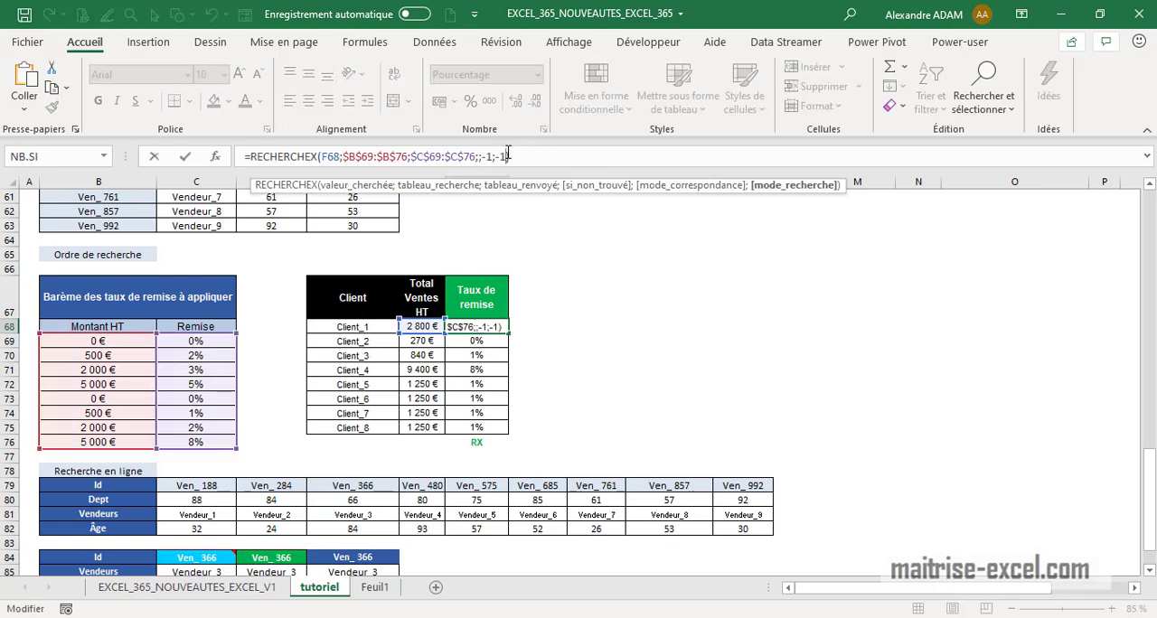
click(640, 310)
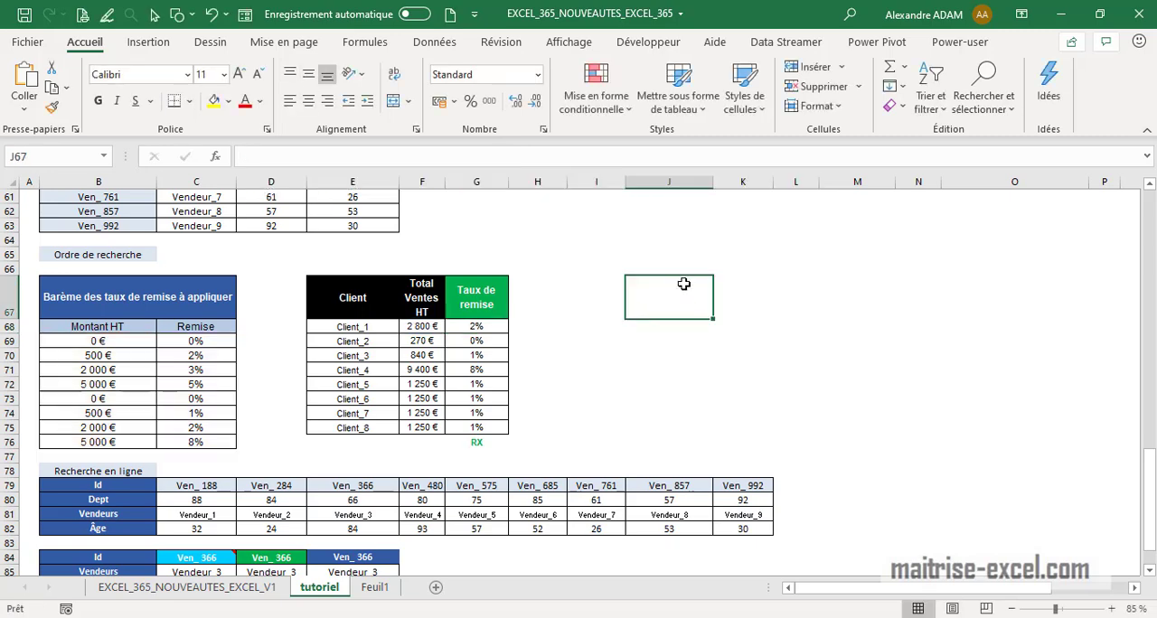
Review the section headings of the tutoriel sheet from top to bottom
scroll(681, 287, down, 3)
scroll(498, 475, up, 20)
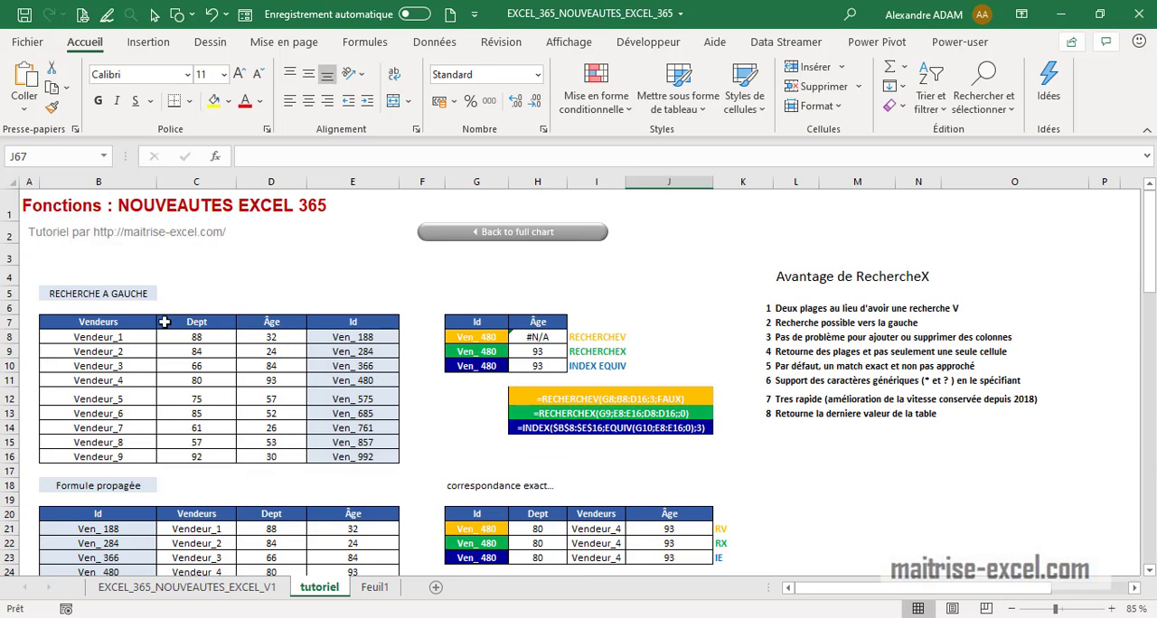
click(129, 295)
click(143, 490)
scroll(145, 452, down, 3)
click(116, 465)
scroll(129, 462, down, 6)
click(144, 449)
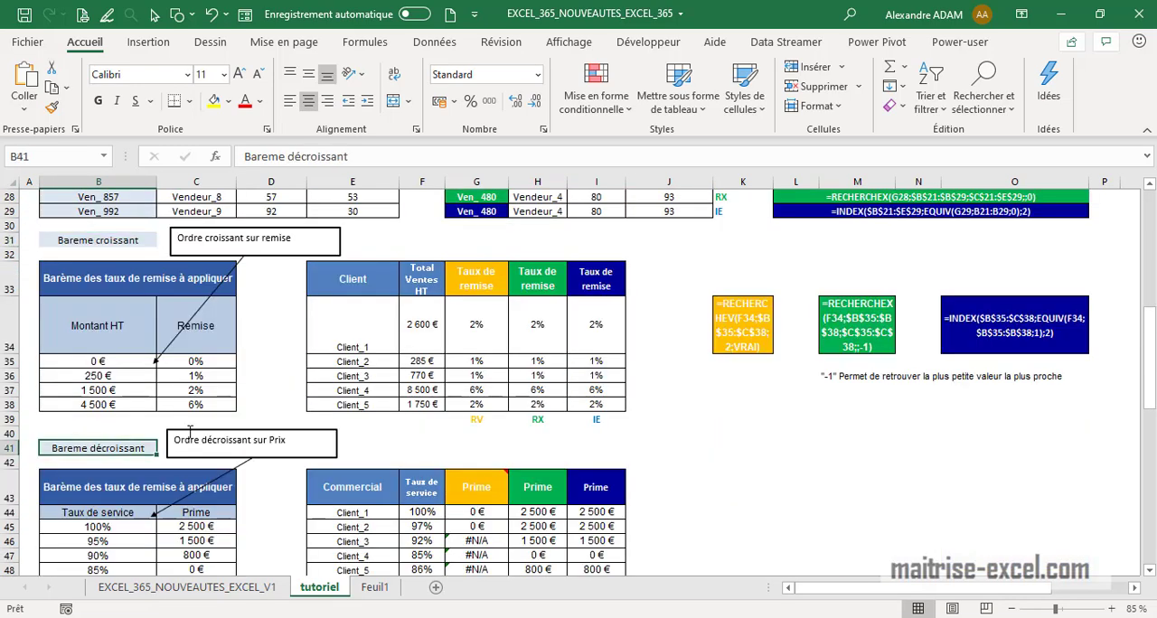
scroll(137, 450, down, 6)
click(130, 284)
click(118, 472)
scroll(594, 497, down, 4)
scroll(594, 498, down, 4)
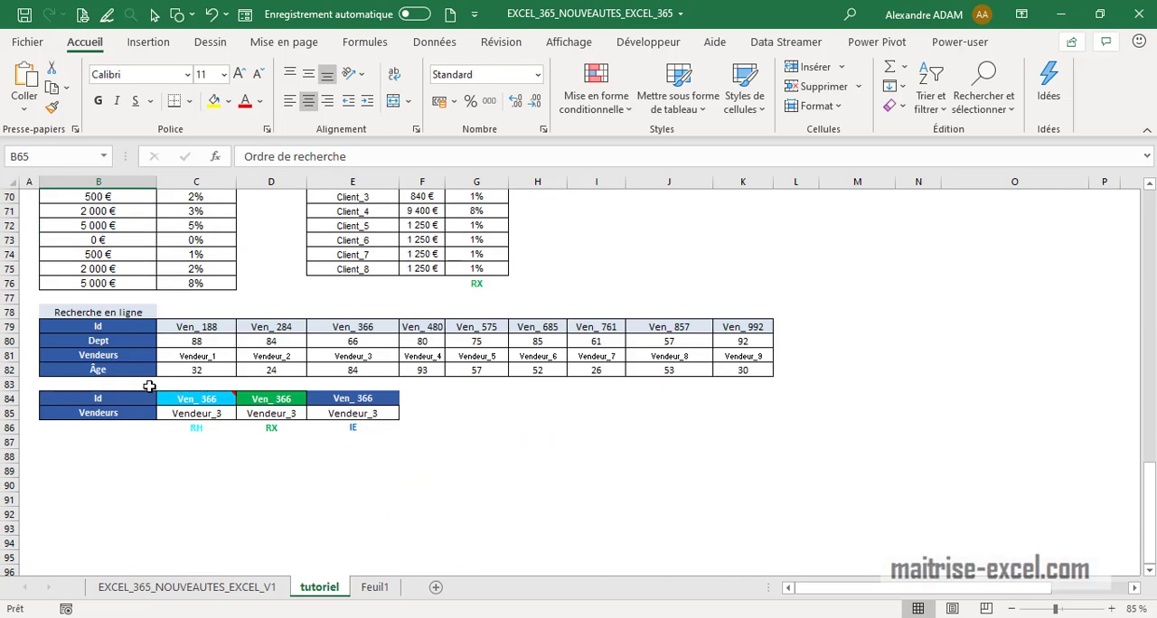
click(127, 312)
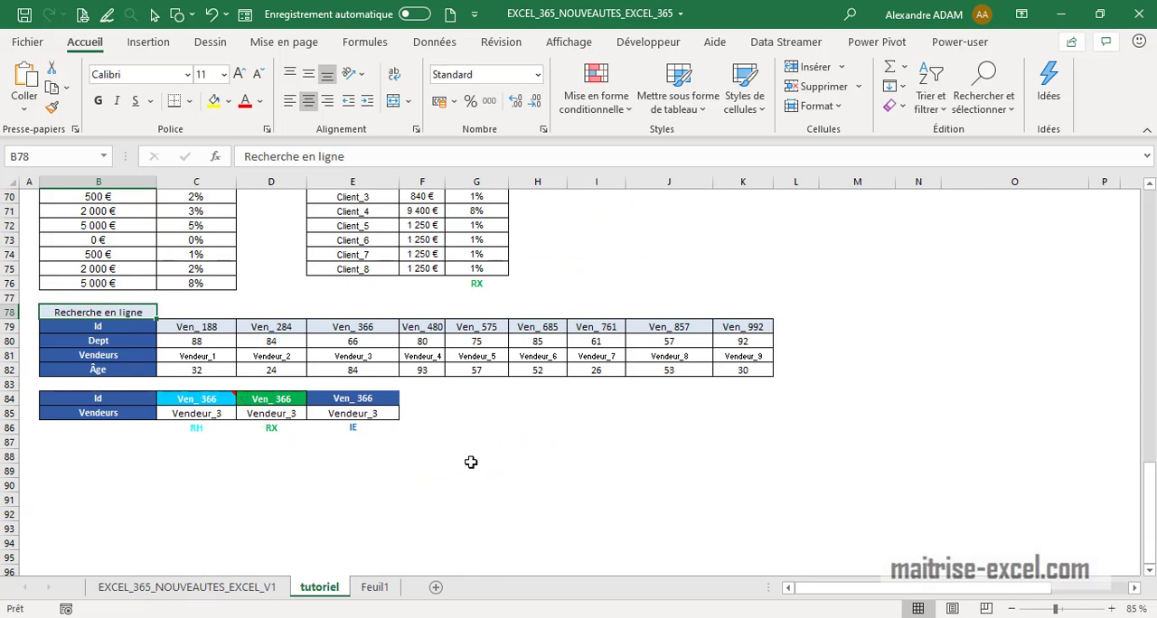
click(529, 470)
scroll(317, 506, up, 10)
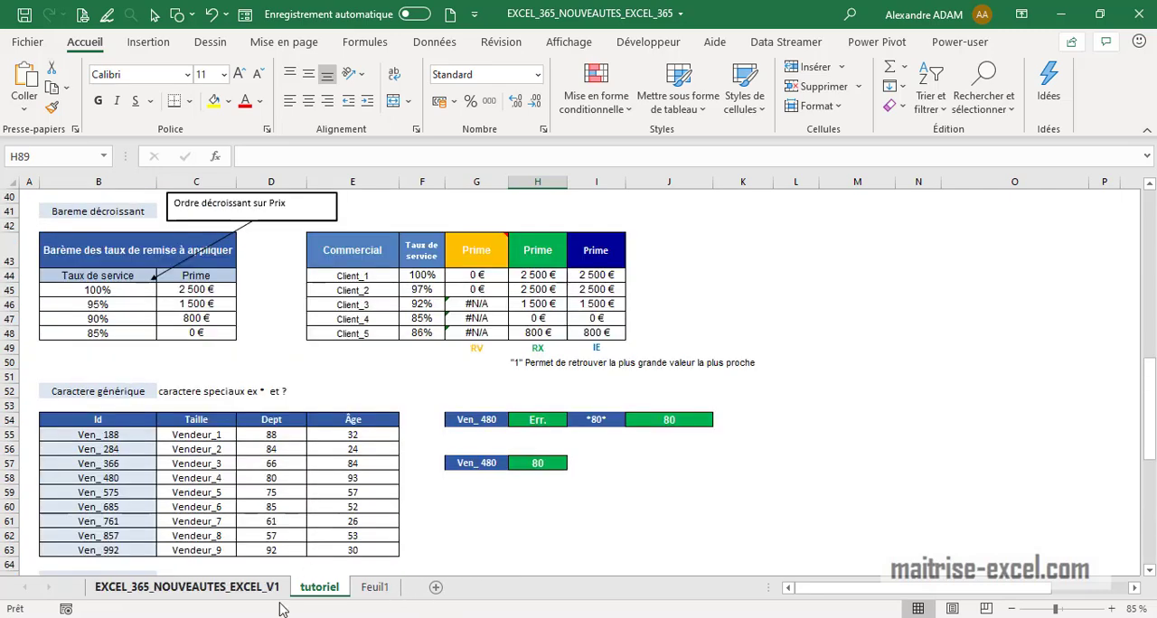
Number the next list item 2 on the EXCEL_365_NOUVEAUTES_EXCEL_V1 sheet, then switch to the Feuil1 sheet
click(187, 587)
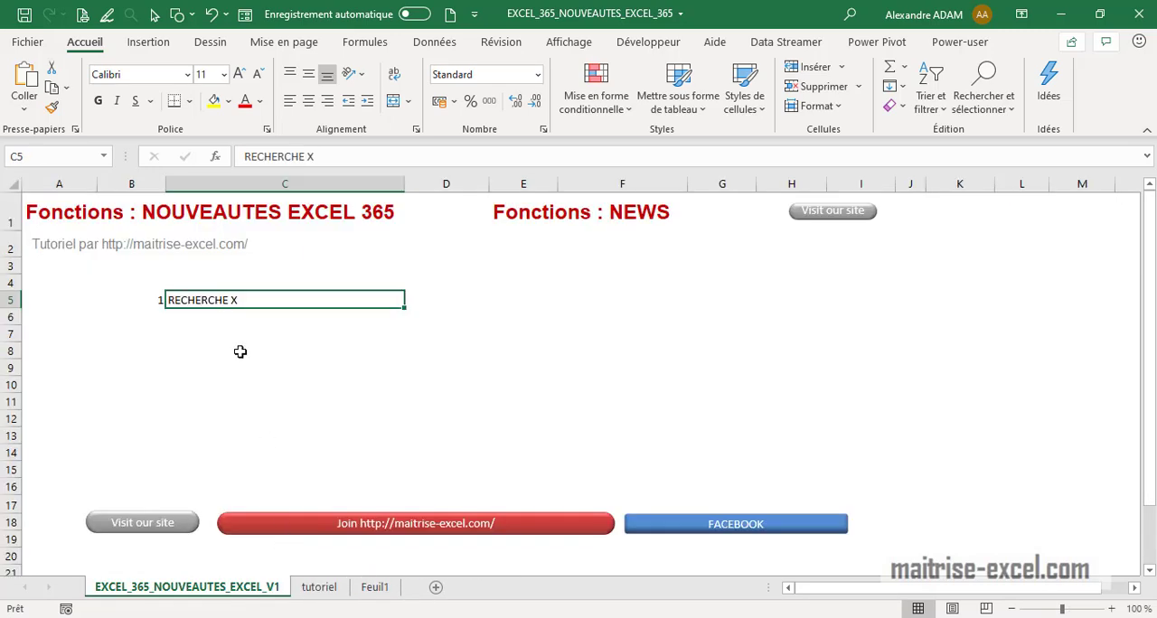
click(164, 317)
text(2)
click(207, 313)
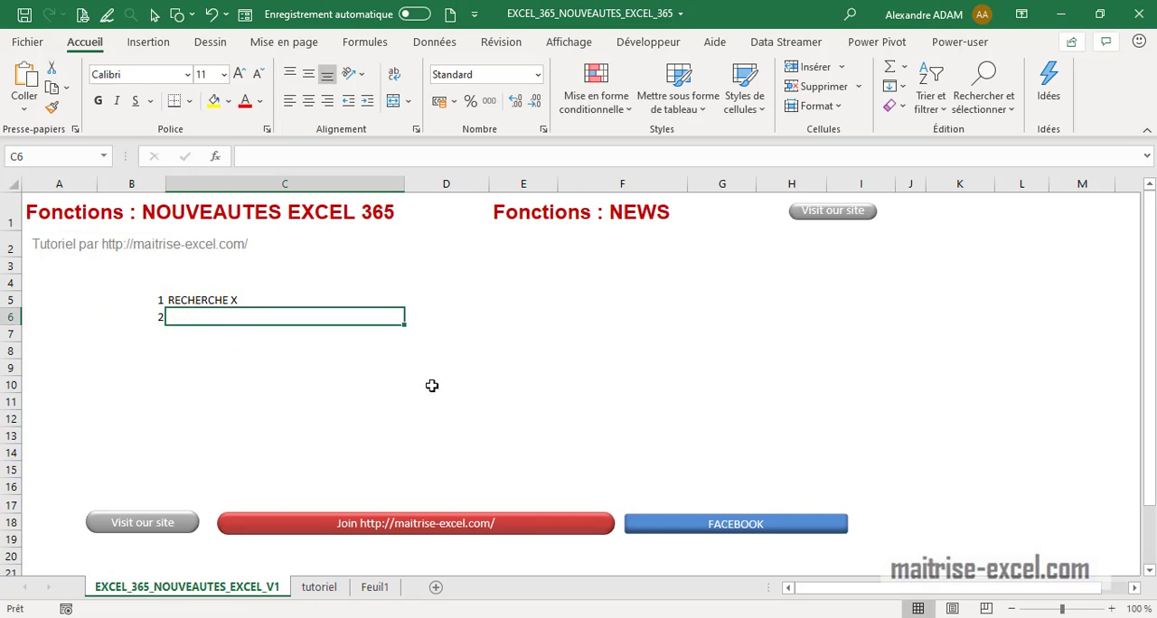
click(377, 587)
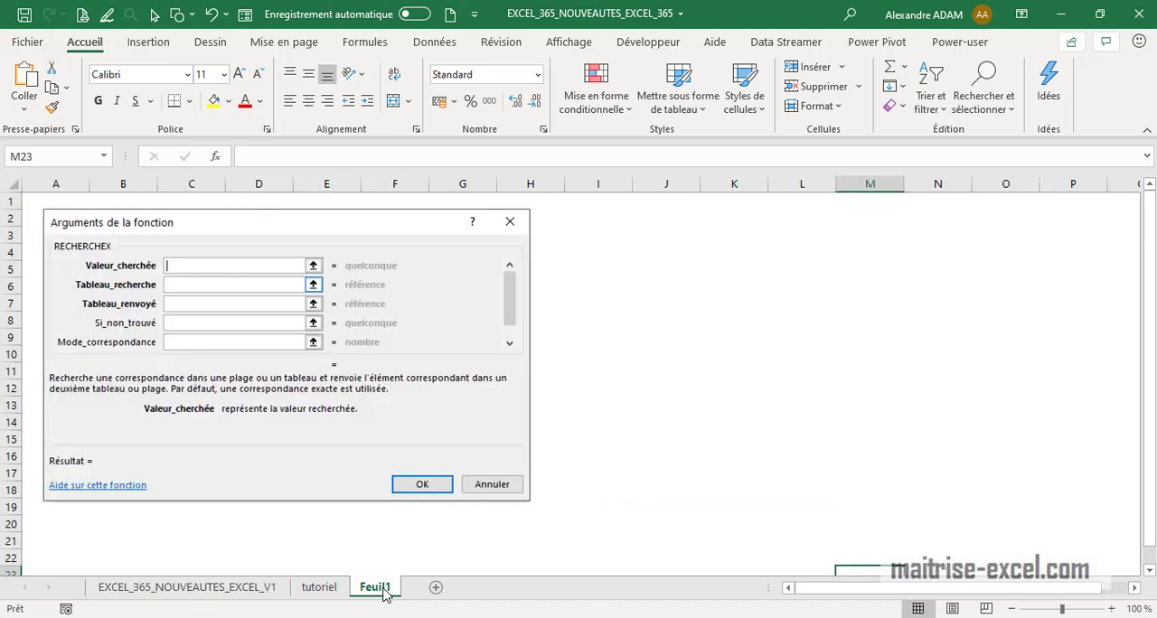
Add a new sheet and enter the column headers REF, REGION and COMMERCIAL in row 1
click(436, 588)
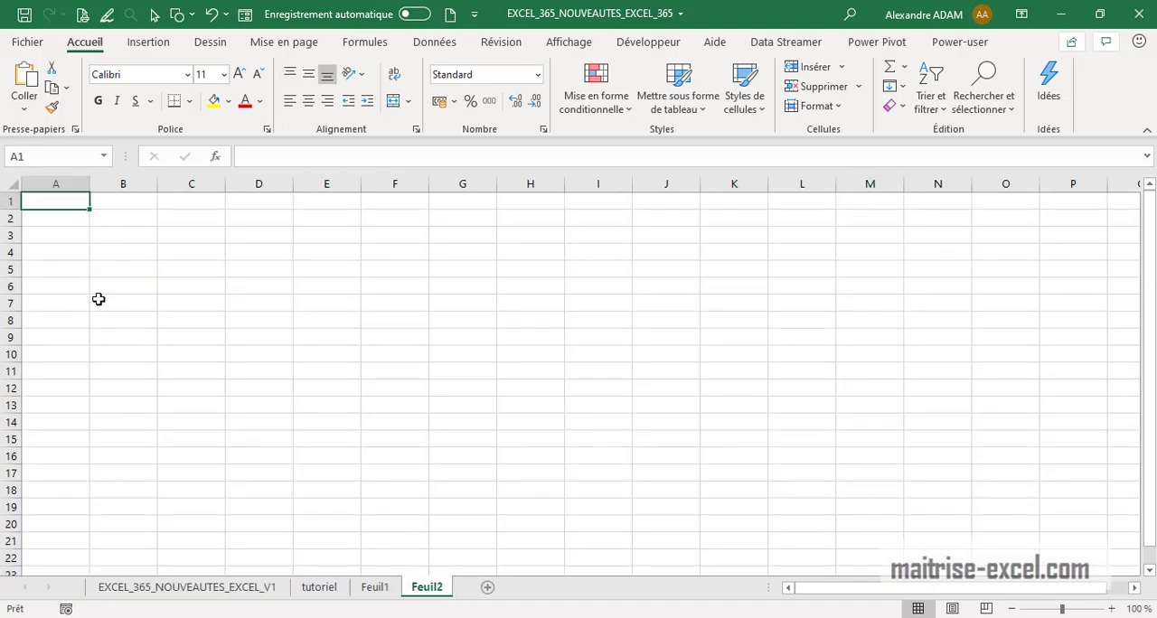
text(REF)
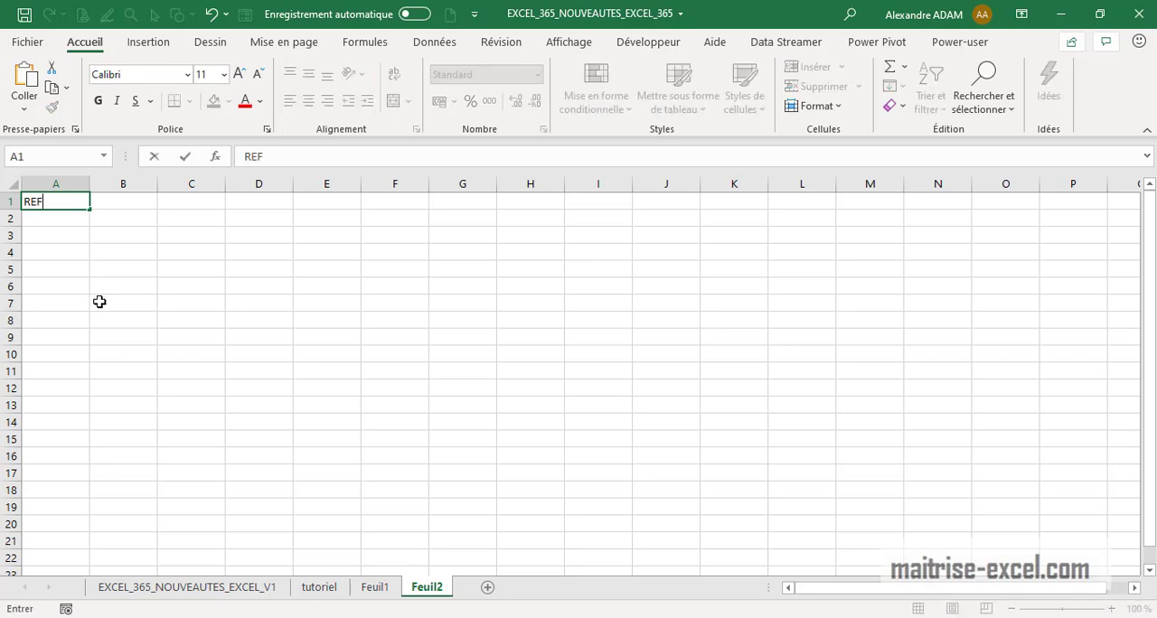
key(Tab)
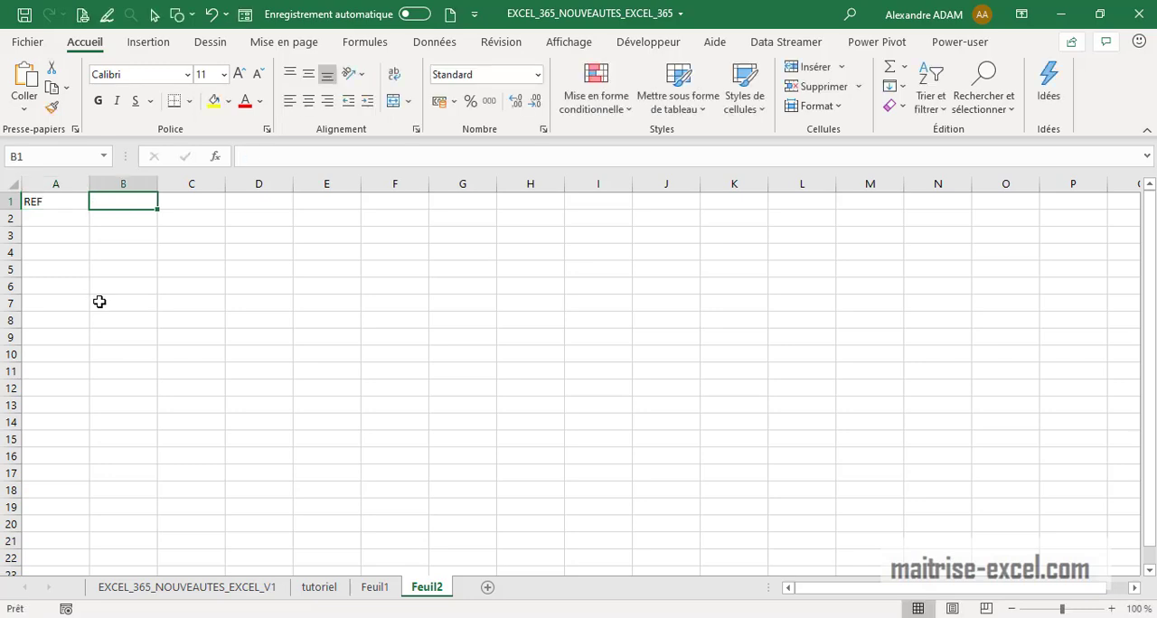
text(RE)
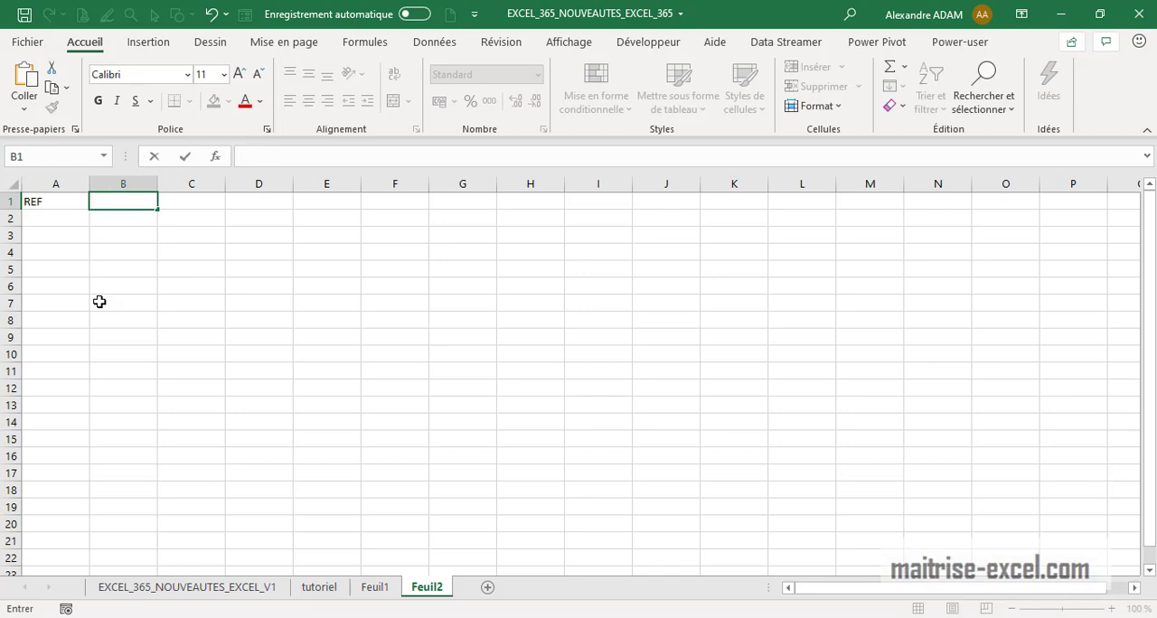
text(EGION)
key(Tab)
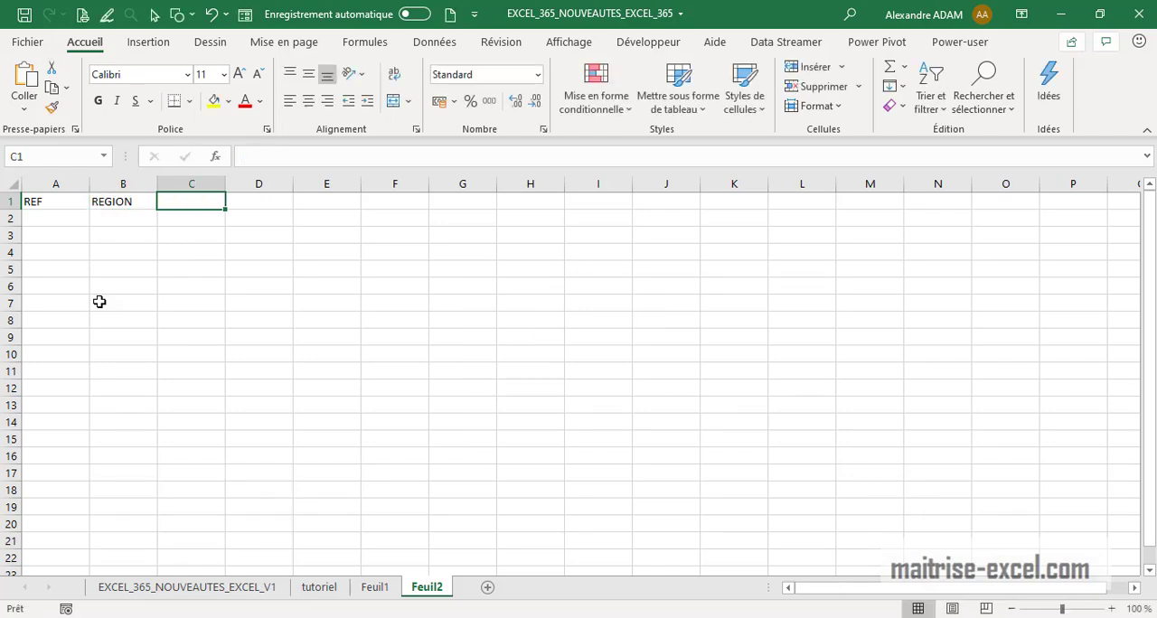
text(COMMERCIAL)
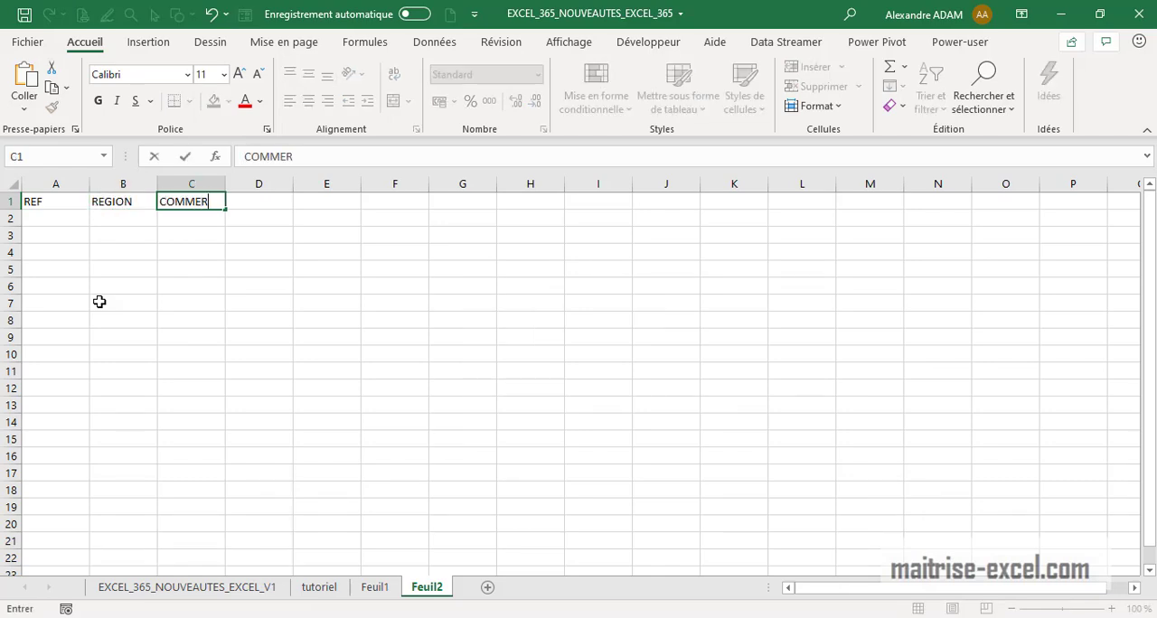
key(Return)
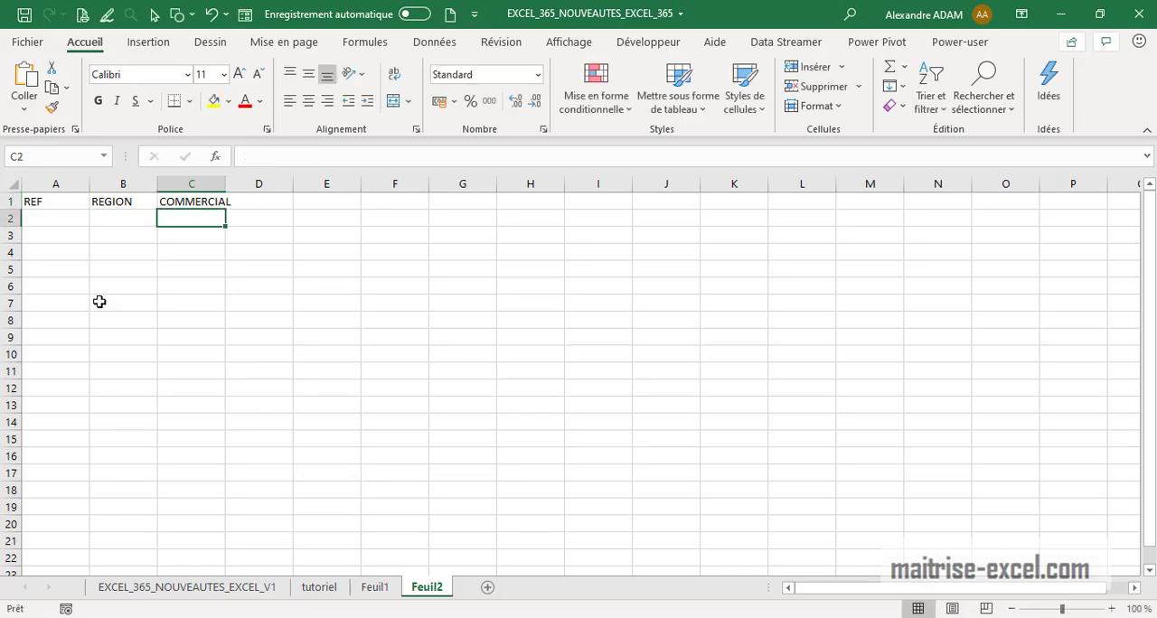
Add the headers PRODUITS, UNITES and PRIX, correcting the misspelt UNITES header
key(Up)
key(Right)
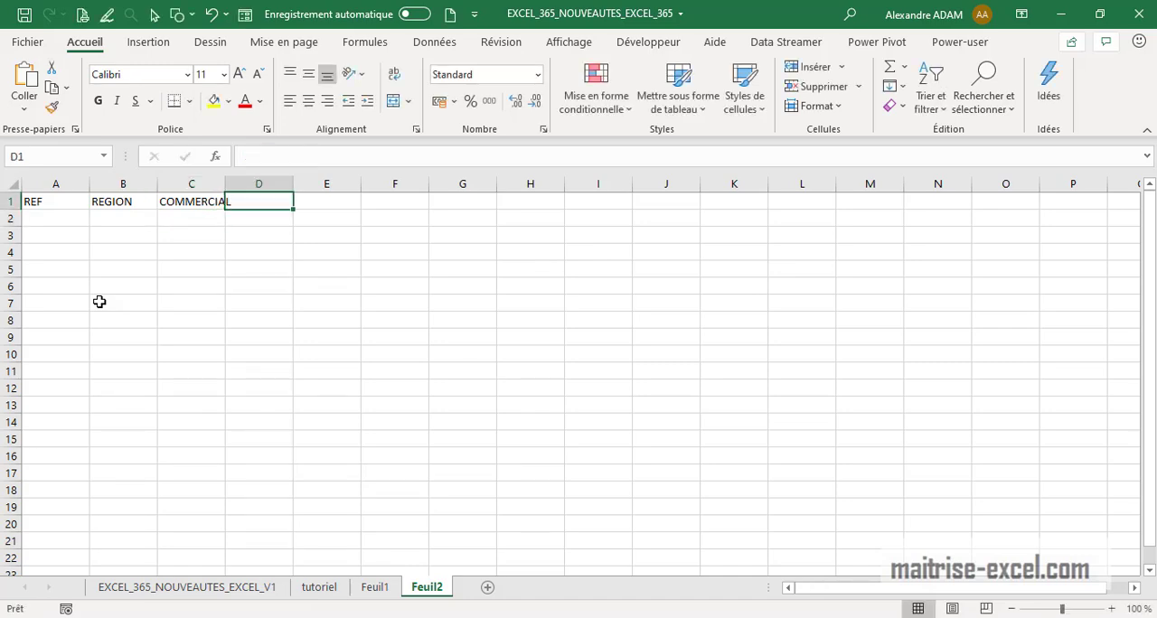
text(PRODUITS)
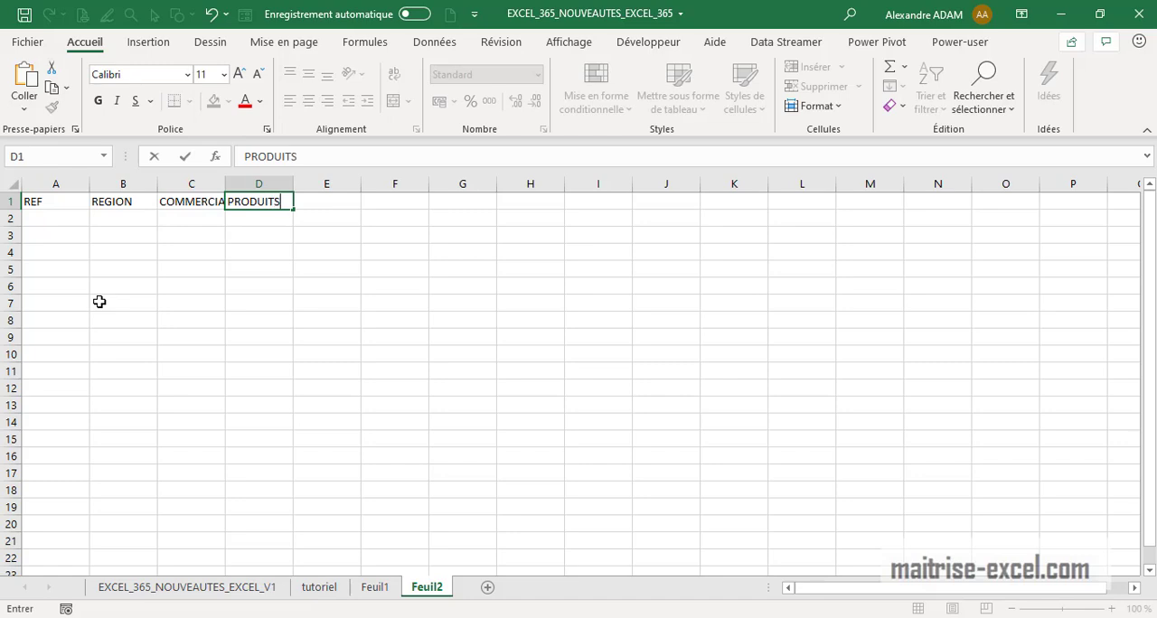
key(Tab)
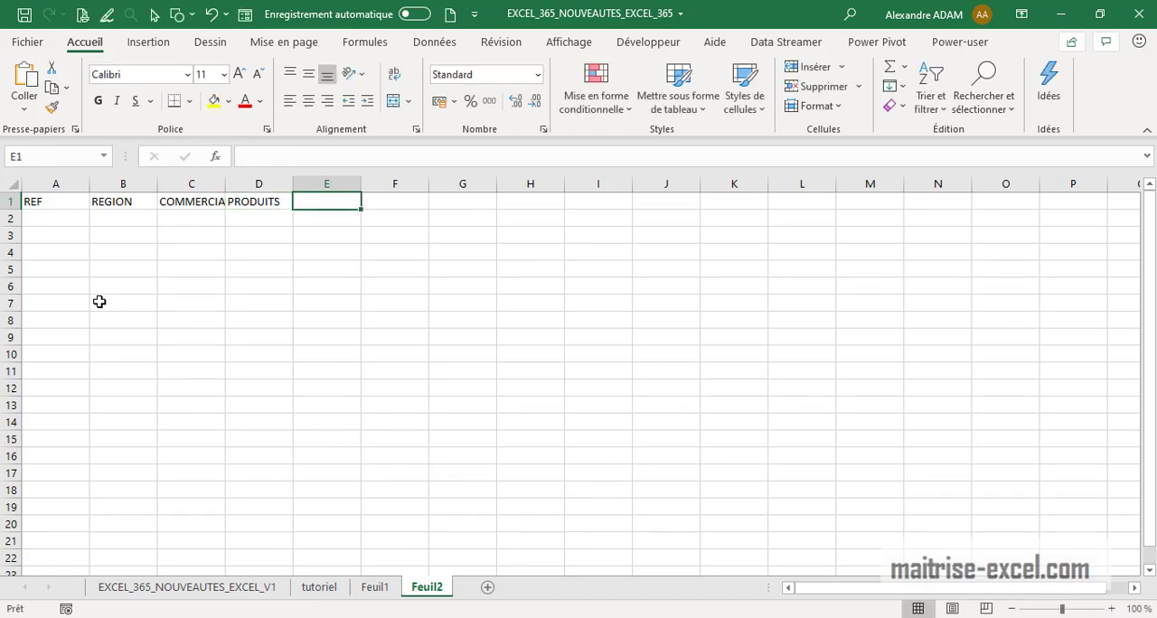
text(UNIYTES)
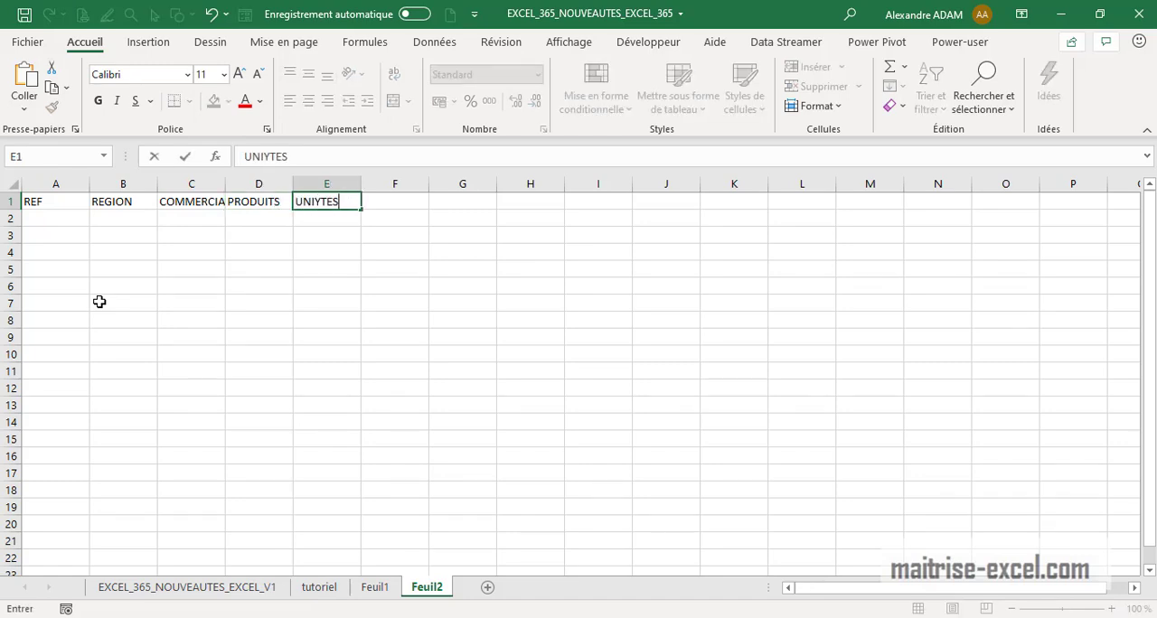
click(275, 156)
key(BackSpace)
key(Return)
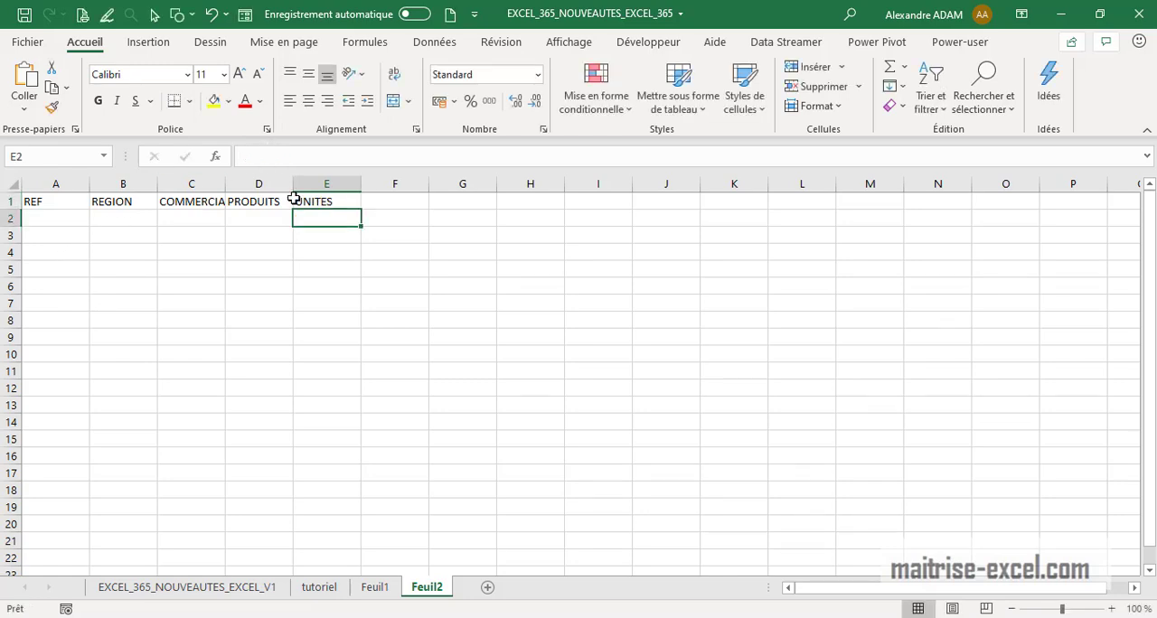
click(383, 201)
text(PRIX)
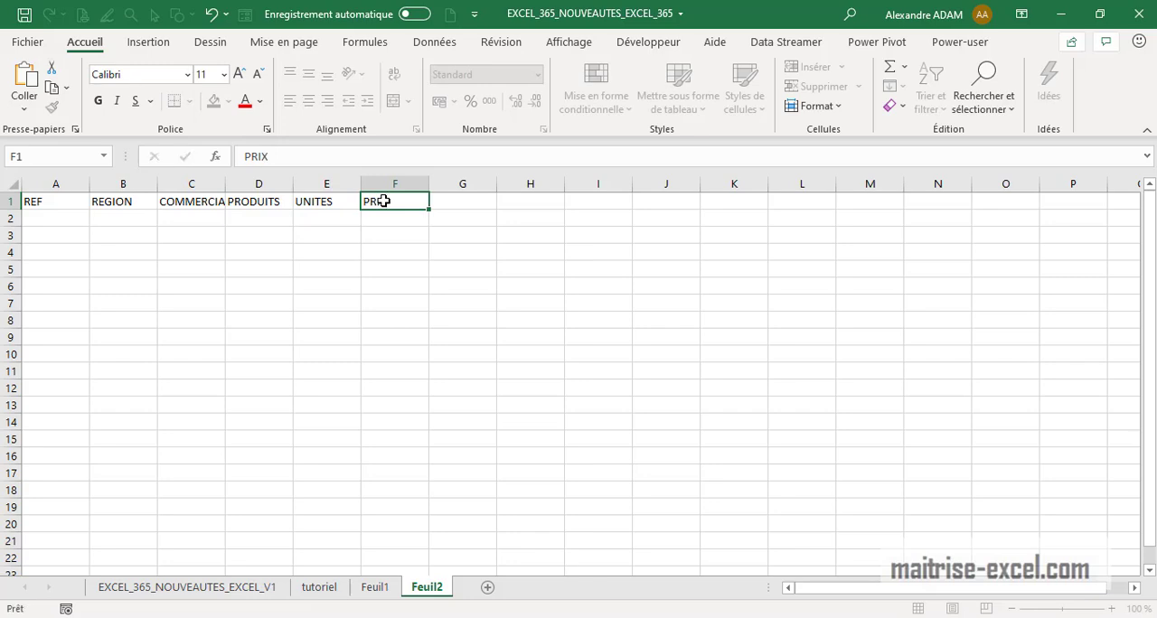
key(Return)
Enter the reference REF_2020_001 in the first data cell under REF
click(71, 214)
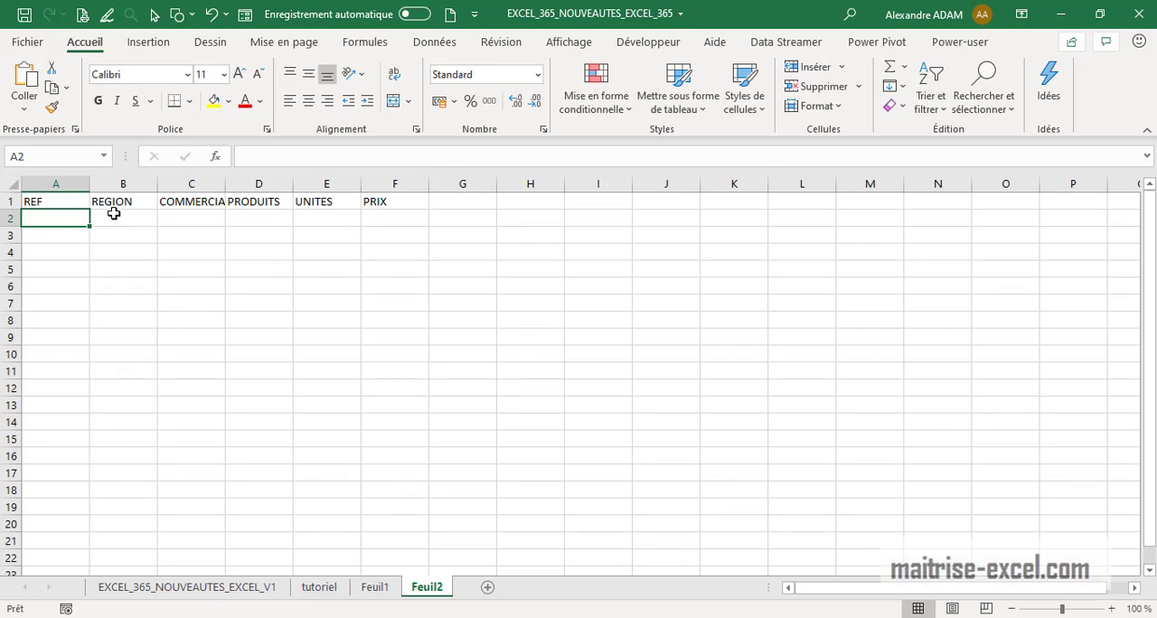
text(REF_2020_0011)
key(BackSpace)
key(BackSpace)
text(1)
key(Return)
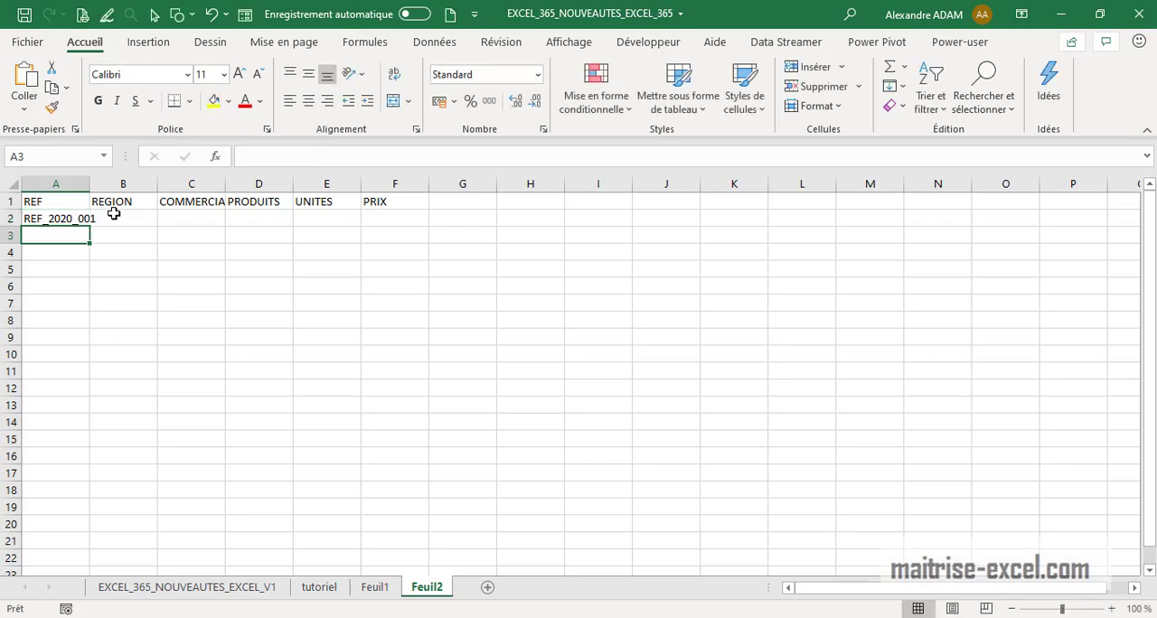
Widen the REF column and extend the references down to REF_2020_008 in row 9
double_click(90, 184)
click(95, 218)
drag(99, 227, 91, 348)
click(268, 354)
click(153, 221)
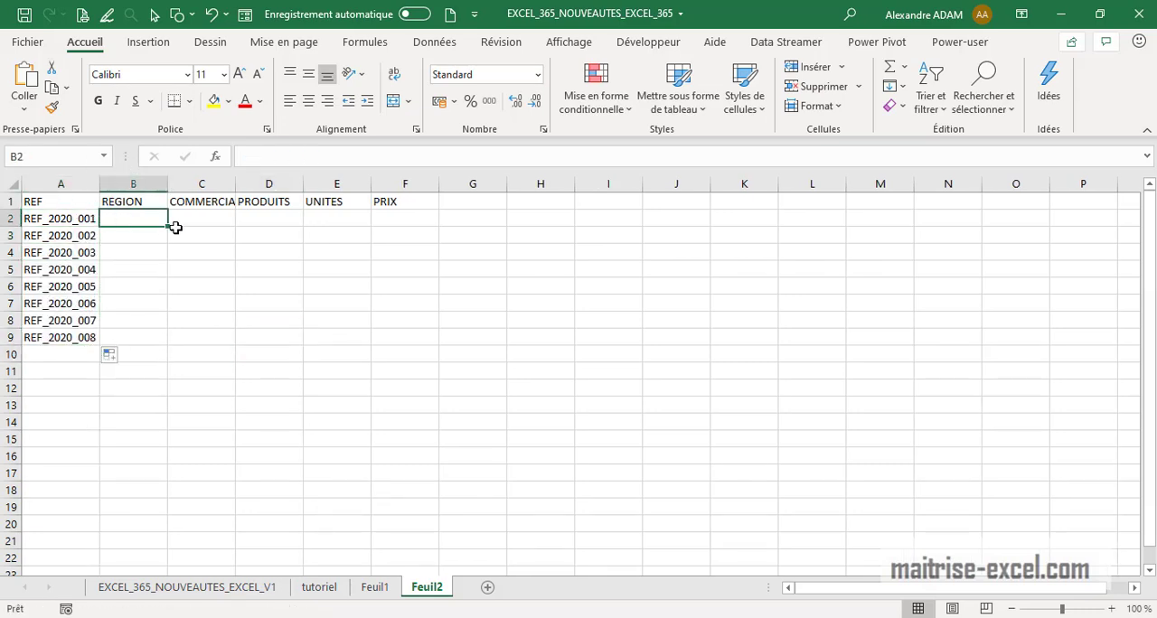
Enter the regions EST, NORD, SUD and OUEST under REGION and repeat them down to row 9
text(EST)
key(Return)
text(?)
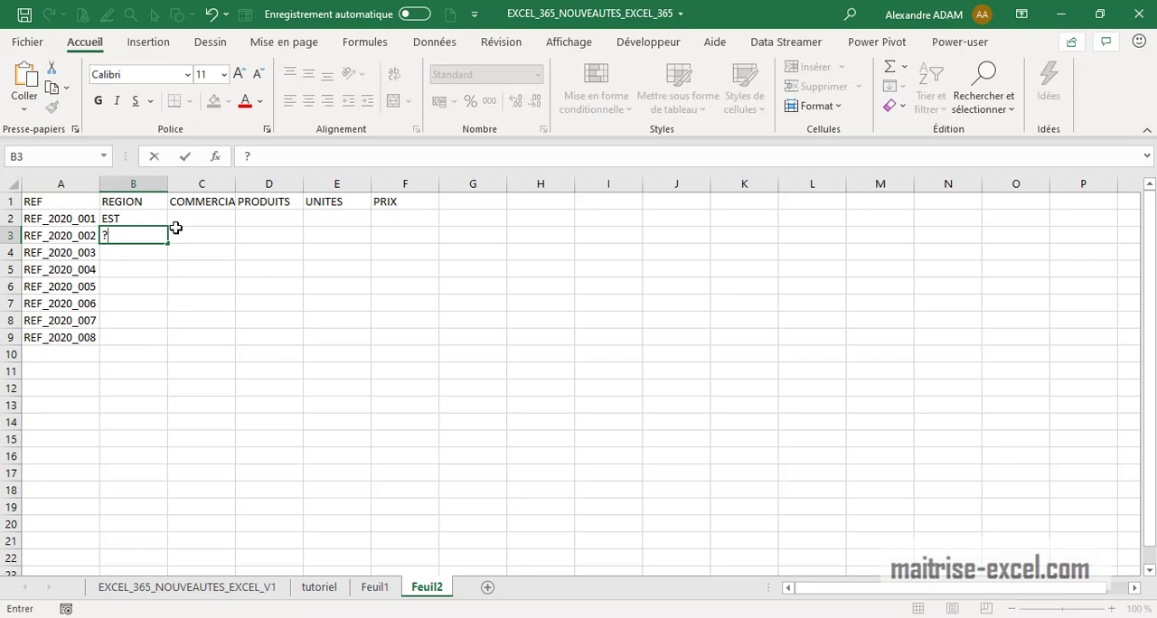
text(NORD)
key(Return)
text(SI)
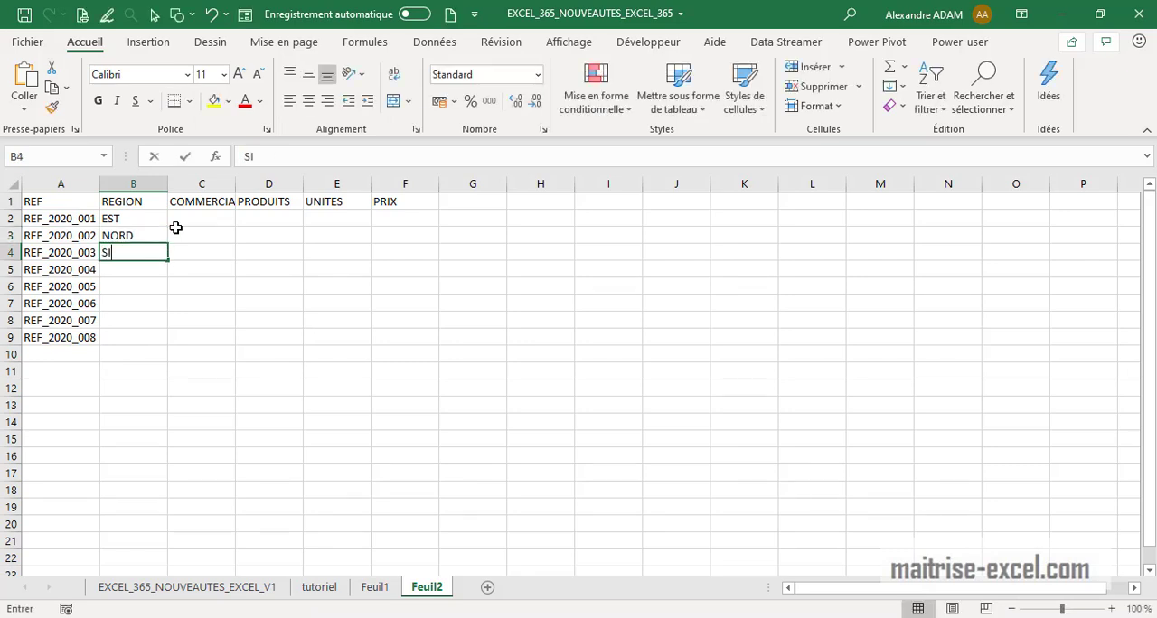
text(D)
key(Return)
text(POU)
key(BackSpace)
key(BackSpace)
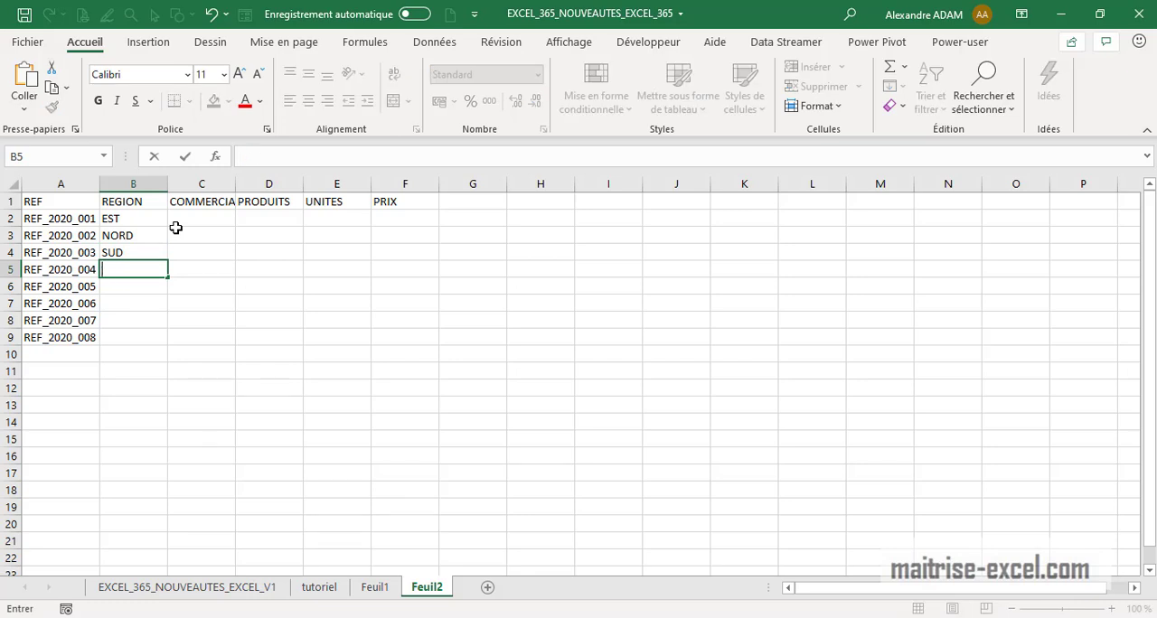
text(EST)
key(Return)
drag(114, 225, 131, 341)
Enter COMMERCIAL_1 as the first salesperson under COMMERCIAL and widen that column
click(196, 219)
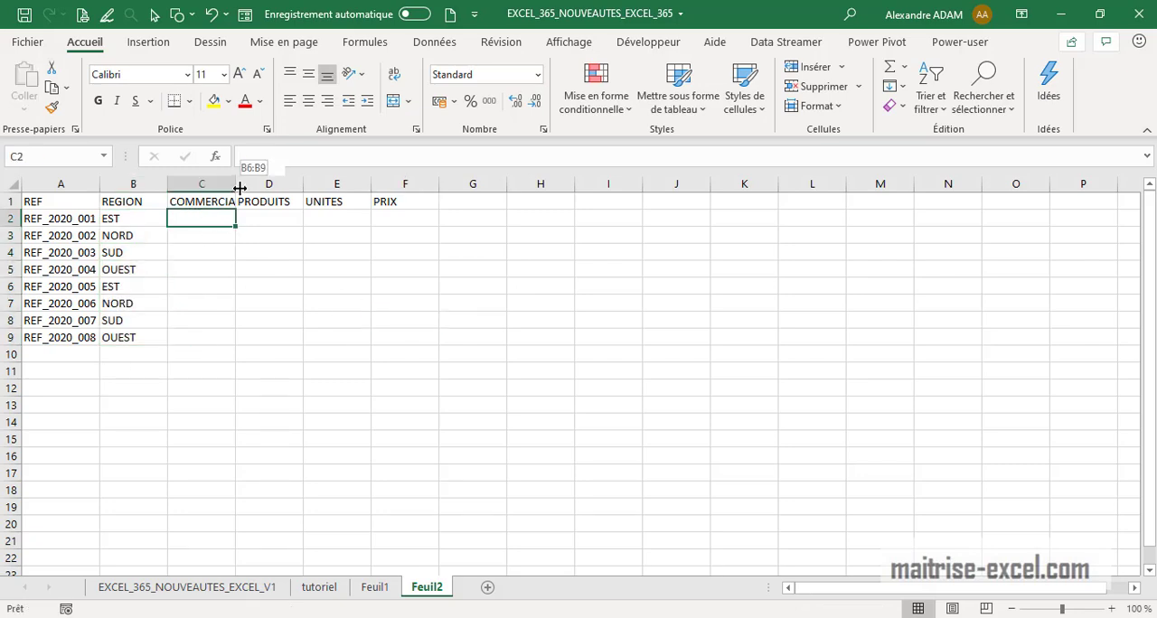
double_click(240, 188)
click(232, 199)
drag(233, 211, 235, 222)
click(342, 157)
text(_1)
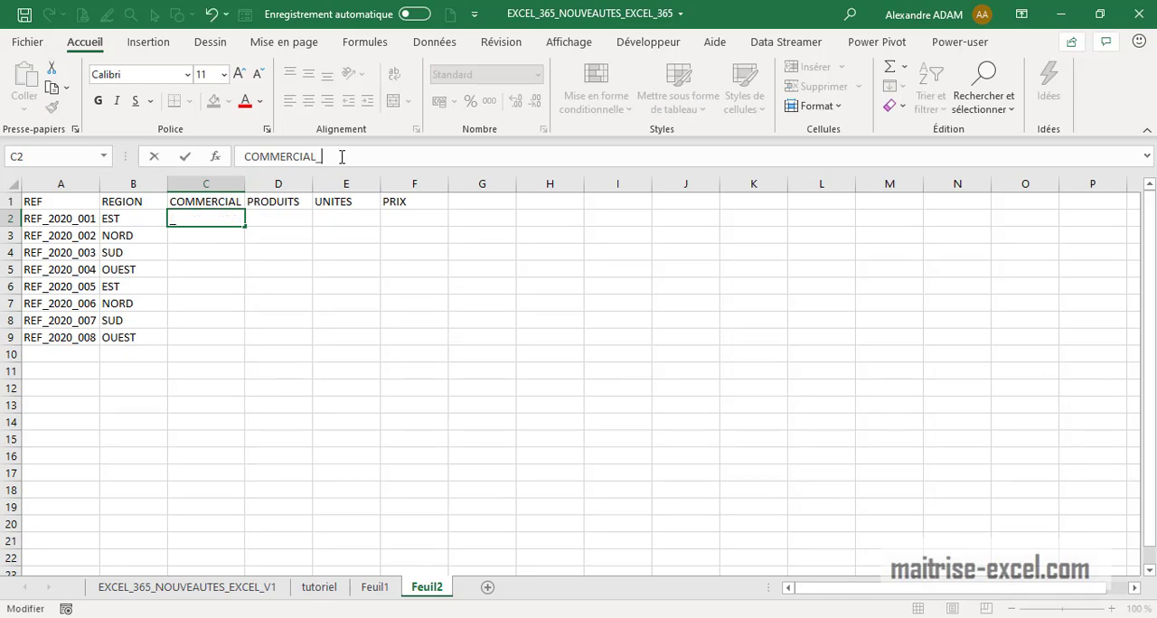
key(Return)
drag(250, 183, 262, 184)
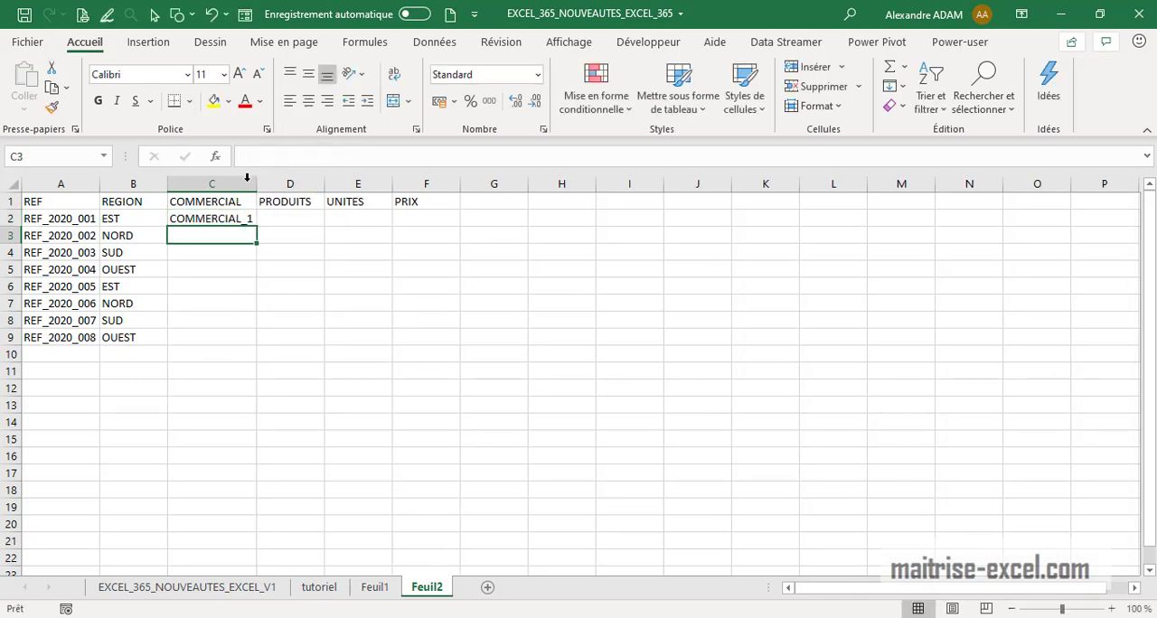
Fill the COMMERCIAL column down to row 9, repeating COMMERCIAL_2 and COMMERCIAL_3 for several references
click(248, 218)
drag(256, 227, 245, 341)
click(545, 371)
click(228, 254)
click(244, 235)
drag(244, 244, 248, 321)
click(307, 271)
click(189, 252)
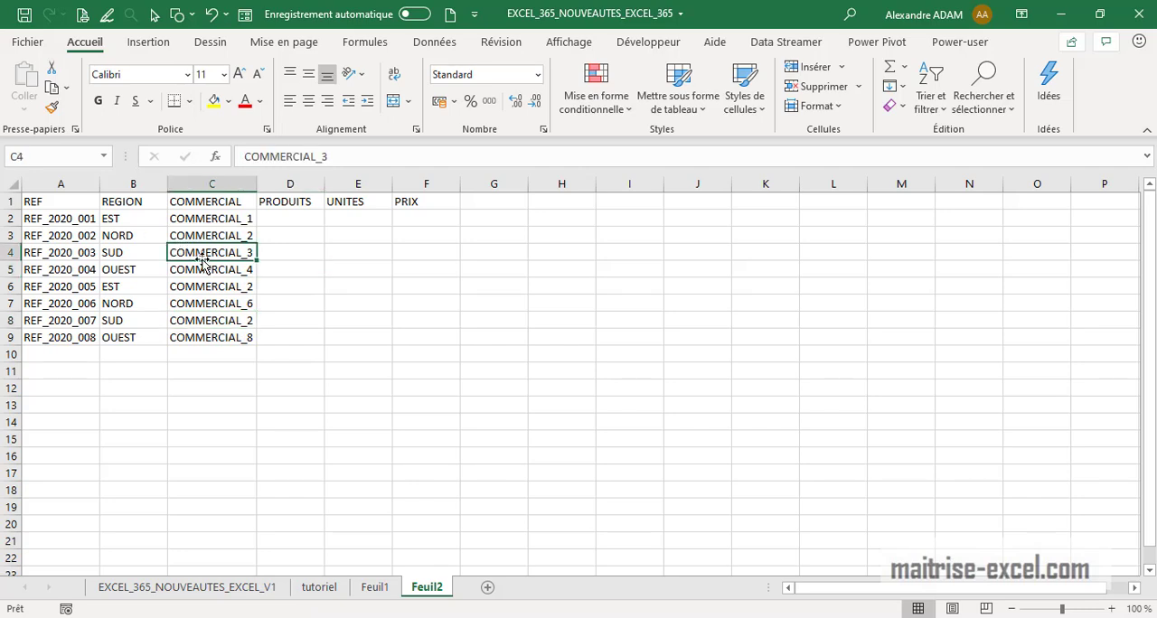
drag(206, 263, 215, 342)
click(518, 387)
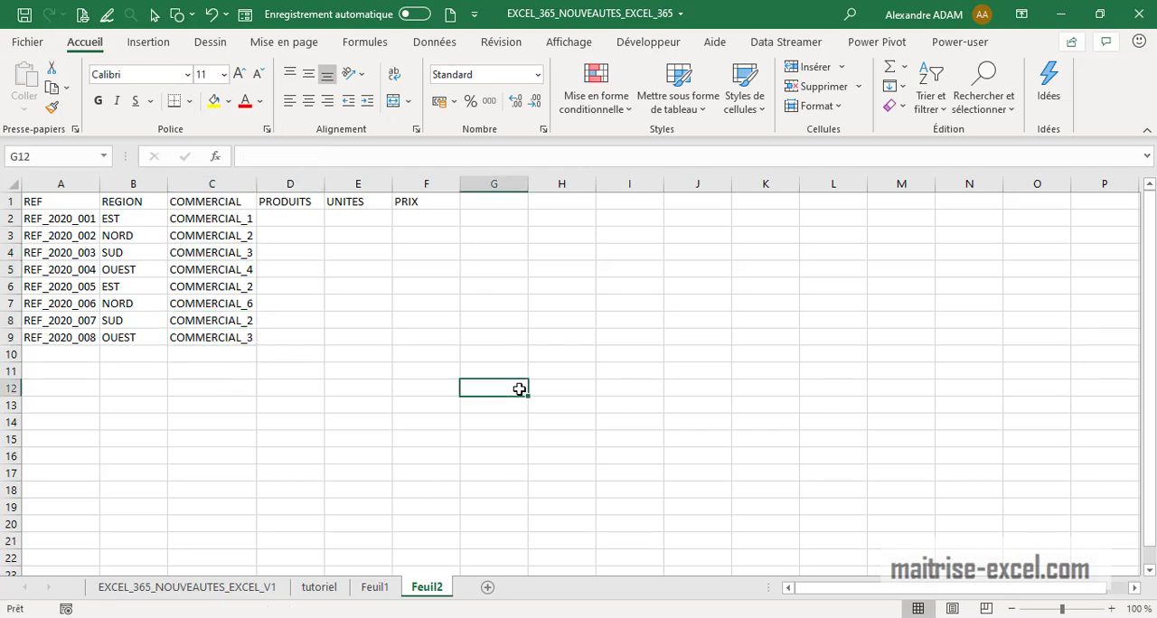
Enter PRODUITS_1 as the first product under PRODUITS and autofit that column
click(303, 218)
click(312, 200)
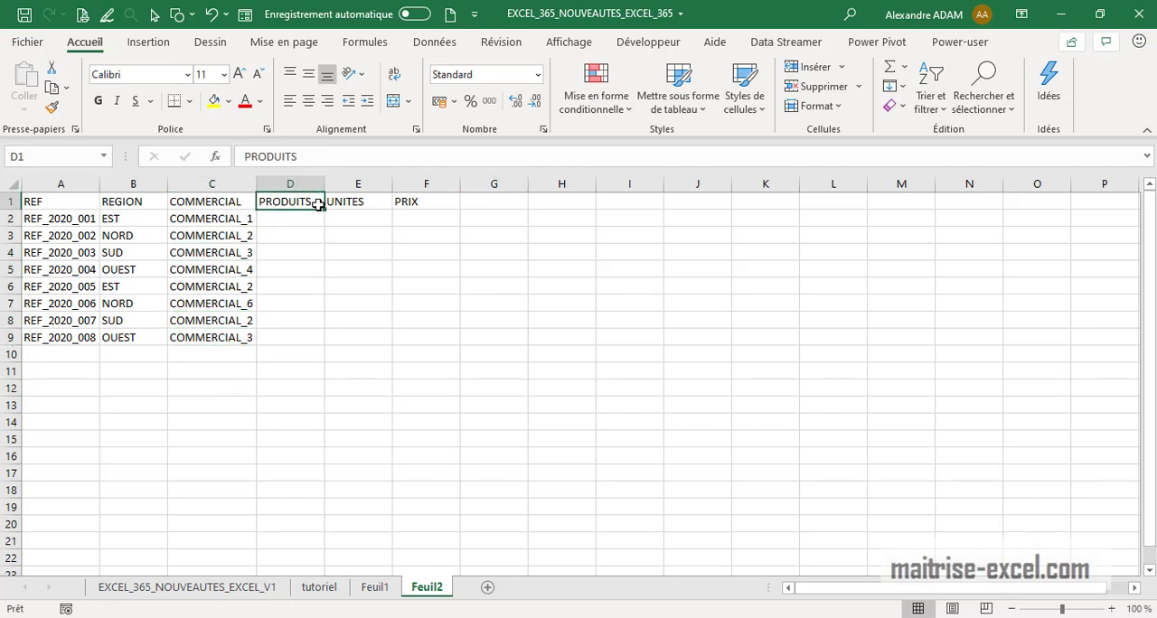
drag(316, 213, 316, 228)
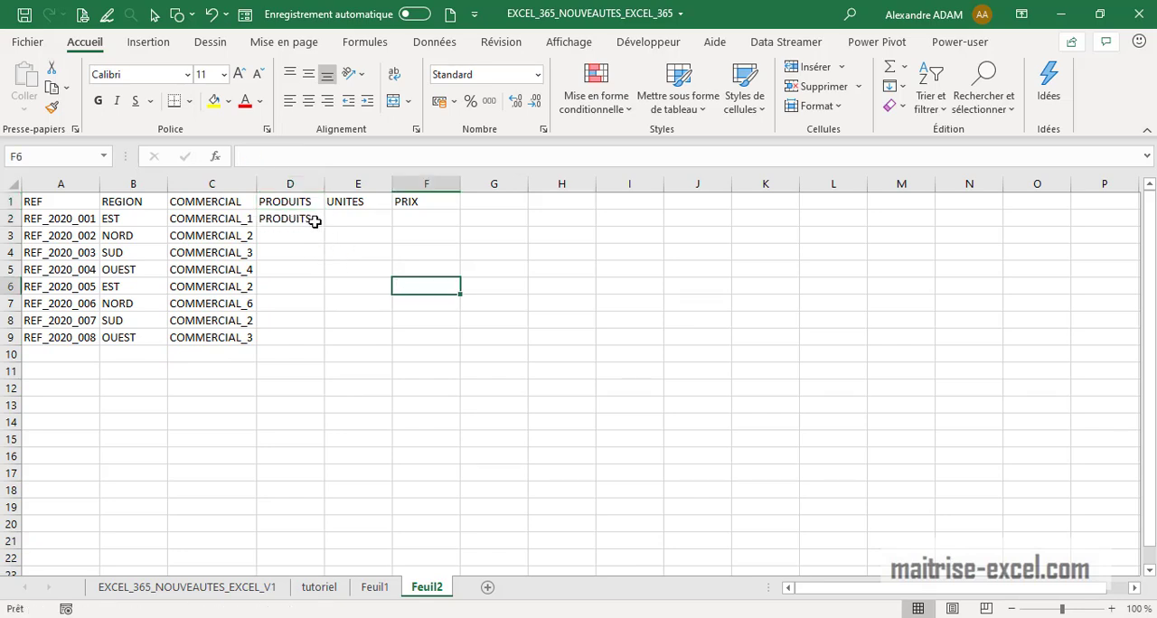
double_click(321, 218)
text(_1)
key(Return)
double_click(326, 183)
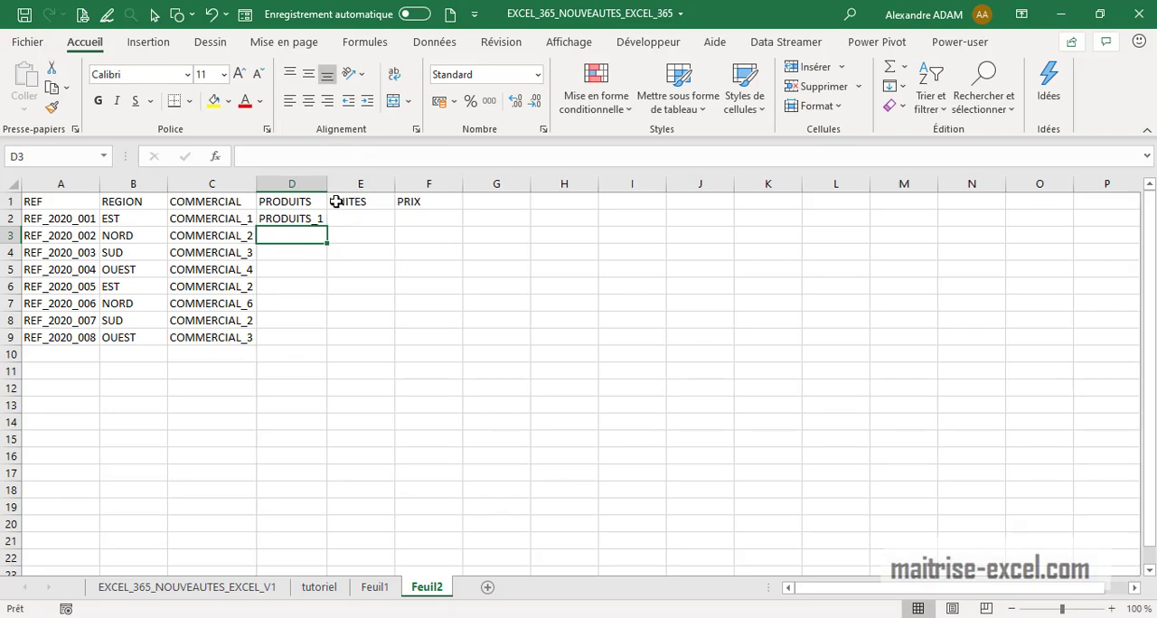
Fill the product names down to row 9 and change the third and seventh products to PRODUITS_1
click(321, 219)
drag(327, 224, 333, 347)
click(502, 355)
click(311, 252)
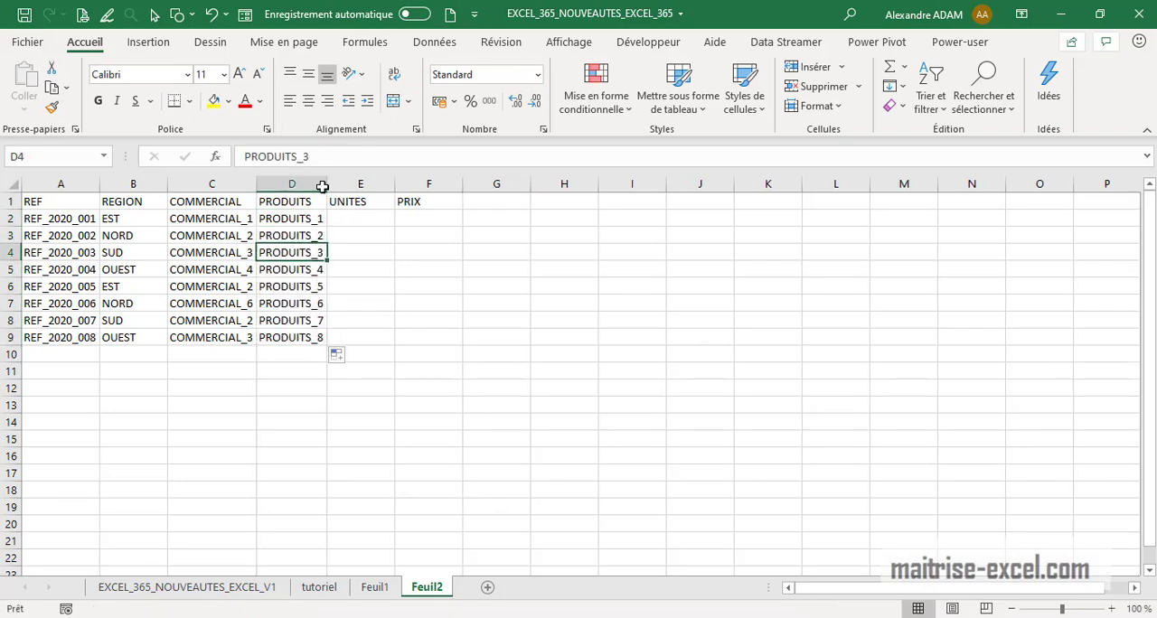
click(332, 156)
key(BackSpace)
text(1)
key(Return)
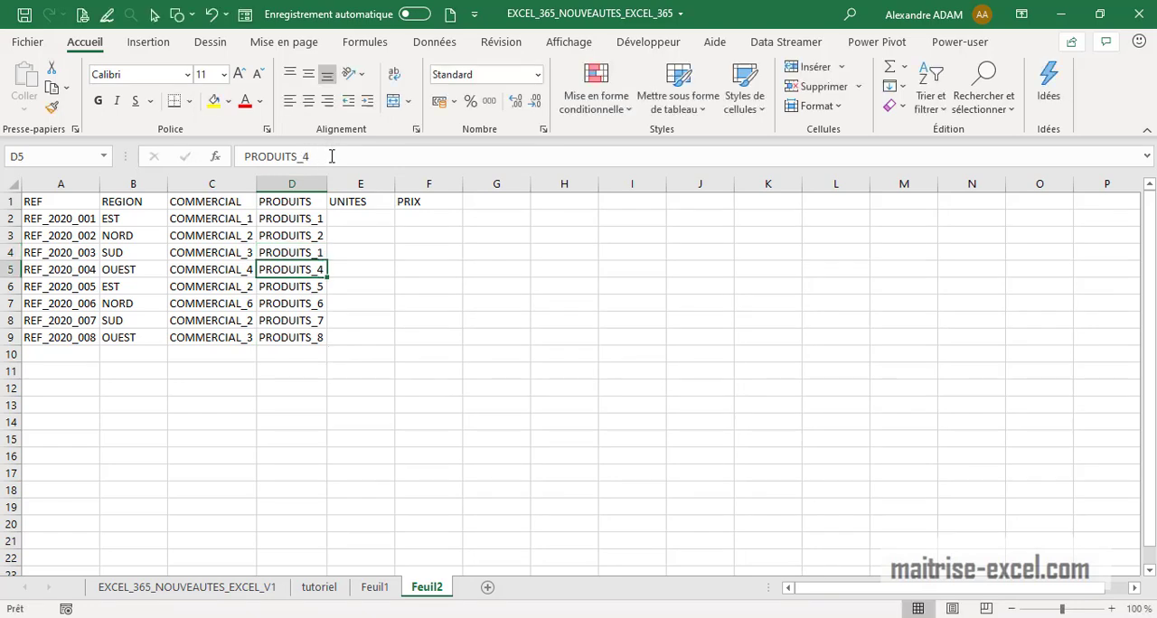
click(312, 320)
click(333, 157)
key(BackSpace)
text(1)
key(Return)
Enter =ALEA.ENTRE.BORNES(1;250) as the first UNITES value
click(378, 249)
click(364, 205)
click(385, 213)
text(=ale)
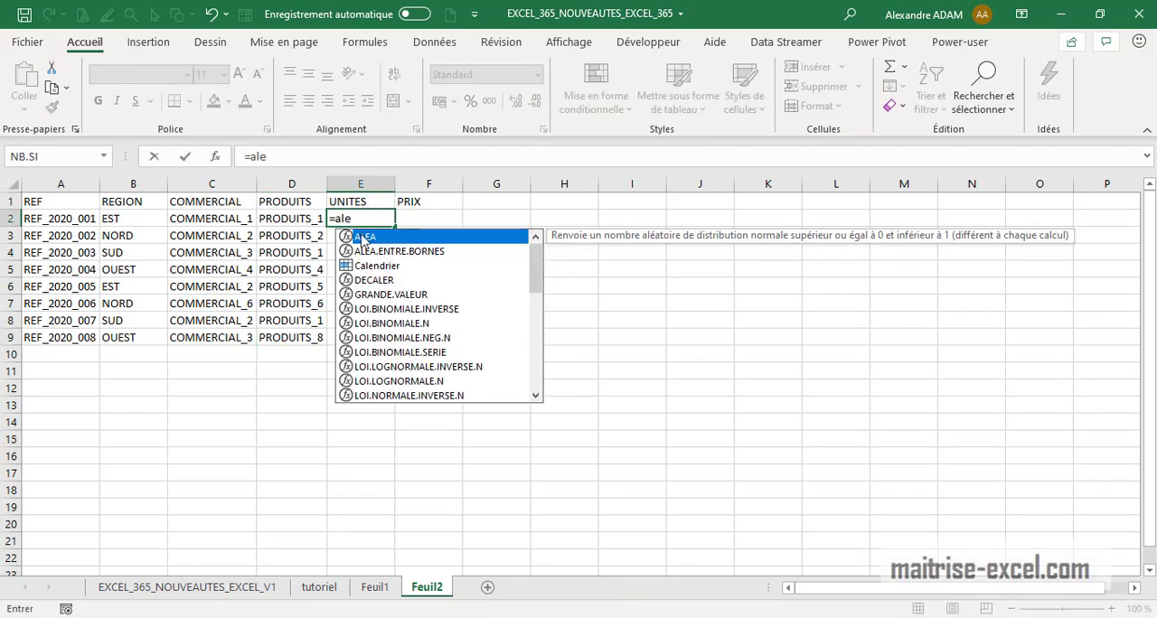
click(364, 254)
double_click(364, 252)
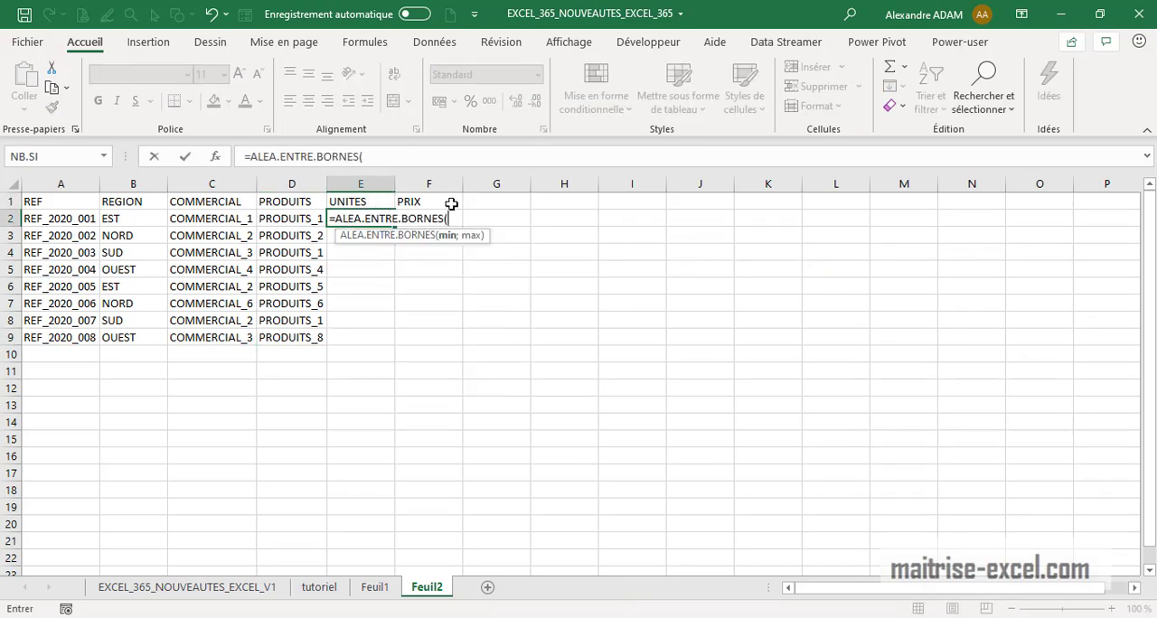
text(1;)
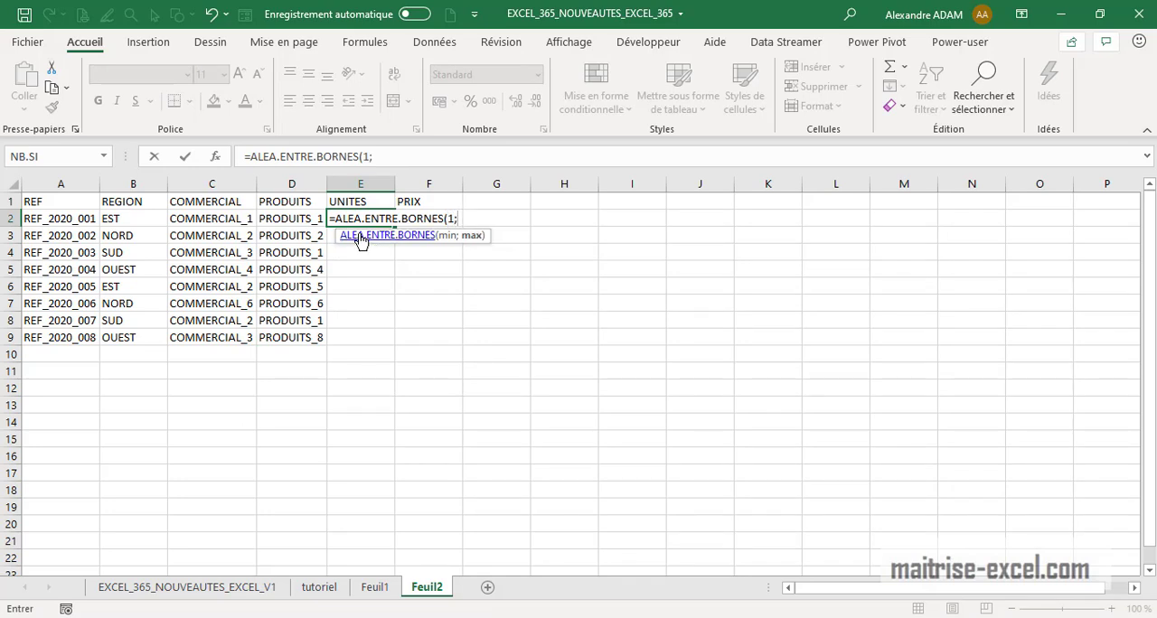
text(250)
key(Return)
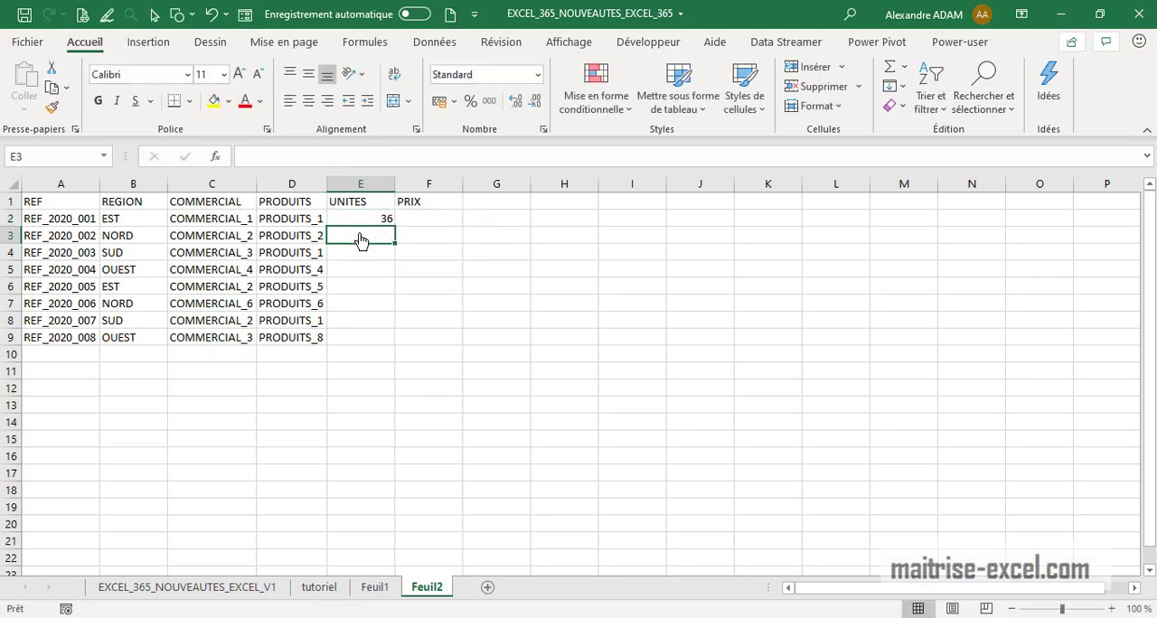
Copy the random formula across the UNITES and PRIX columns down to row 9
drag(339, 203, 463, 345)
click(388, 220)
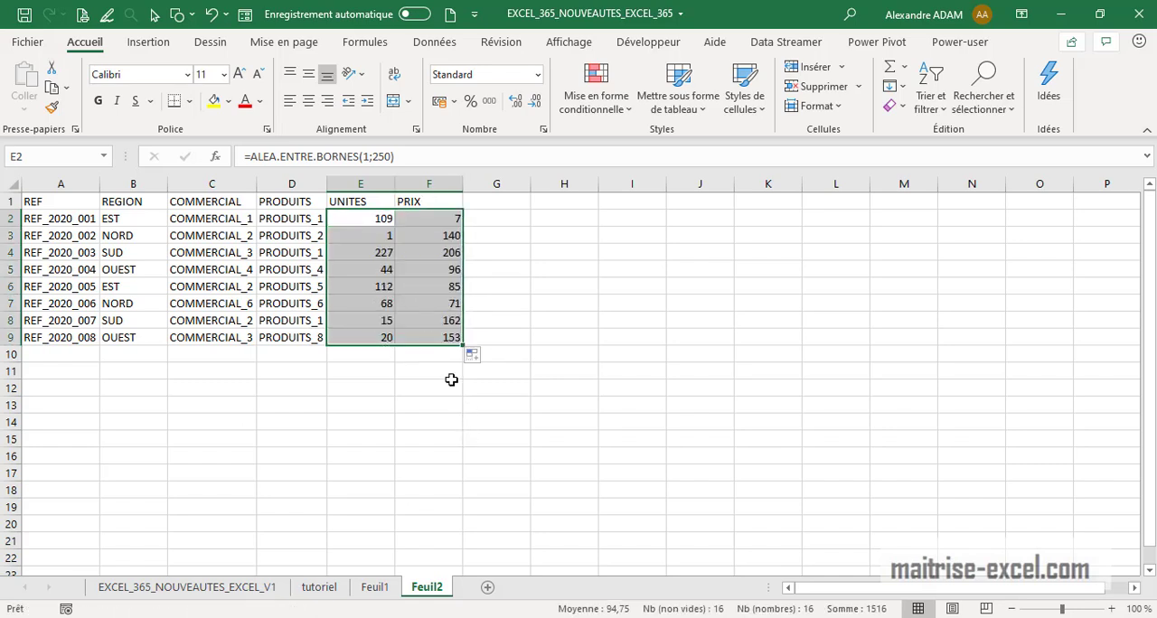
click(633, 390)
click(428, 219)
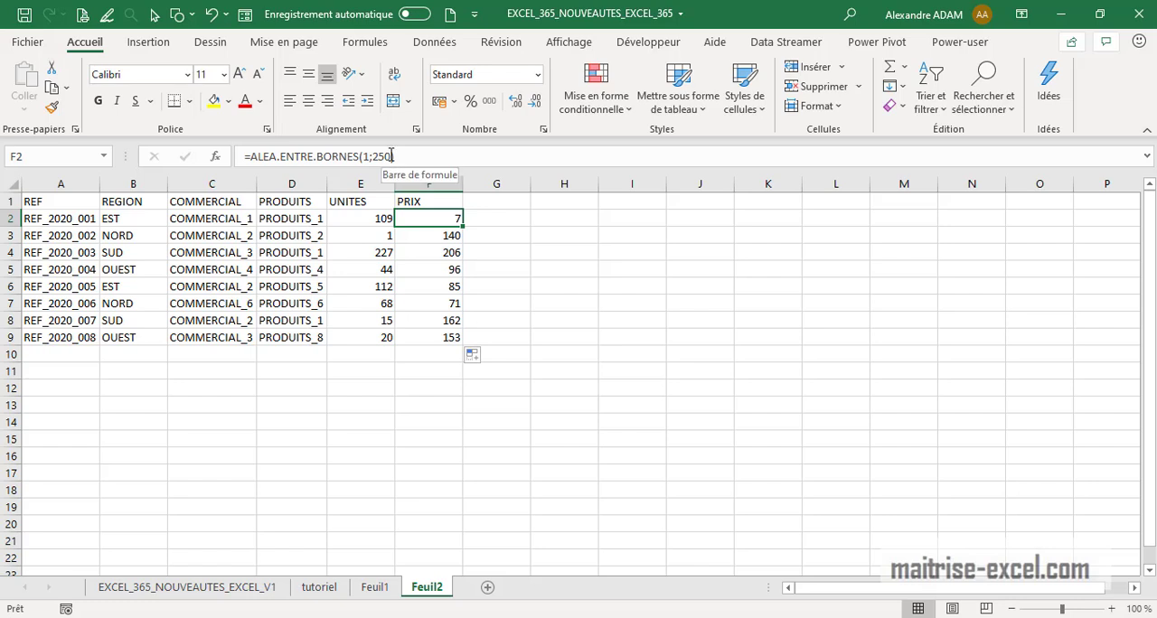
click(394, 157)
click(386, 158)
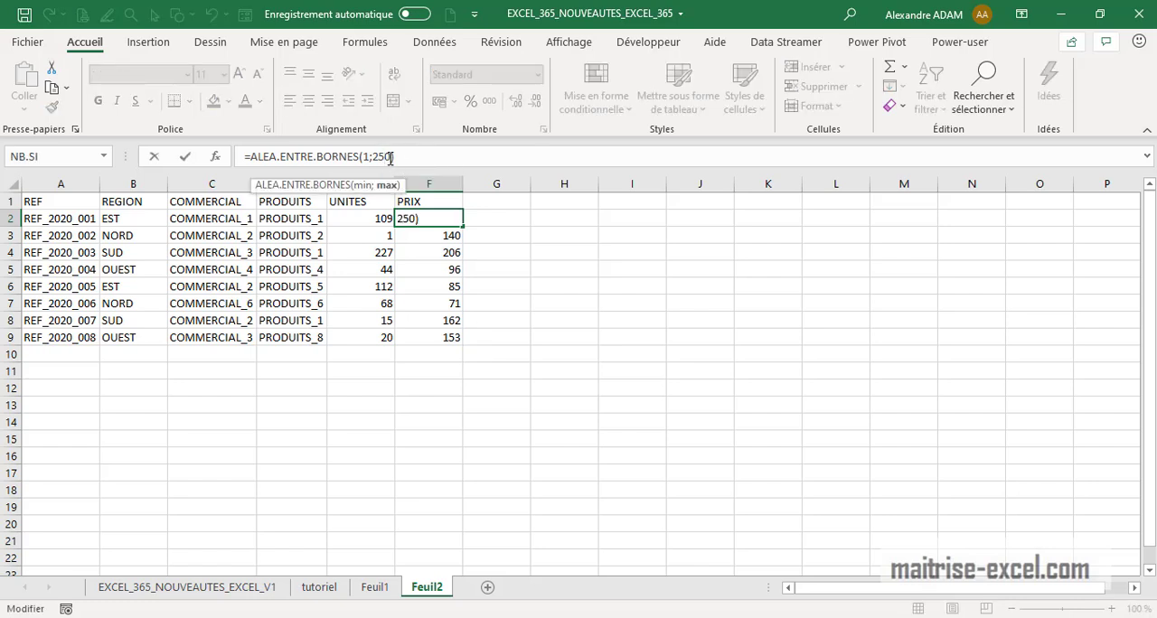
click(370, 158)
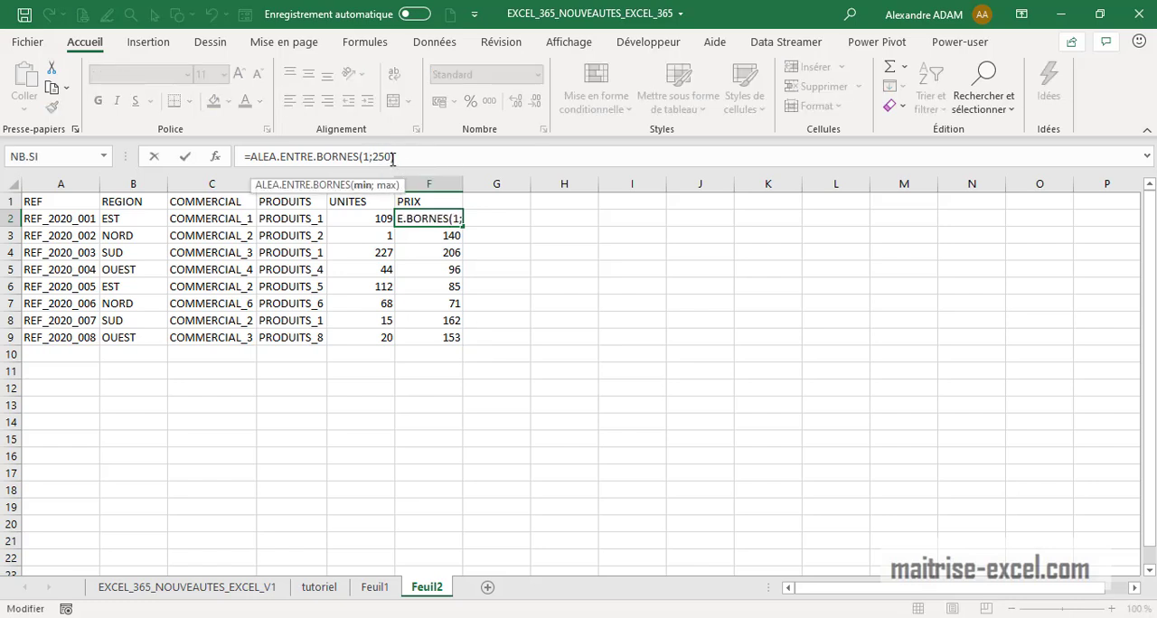
key(ctrl+Return)
Change the first UNITES formula to =ALEA.ENTRE.BORNES(10;2500)
click(366, 218)
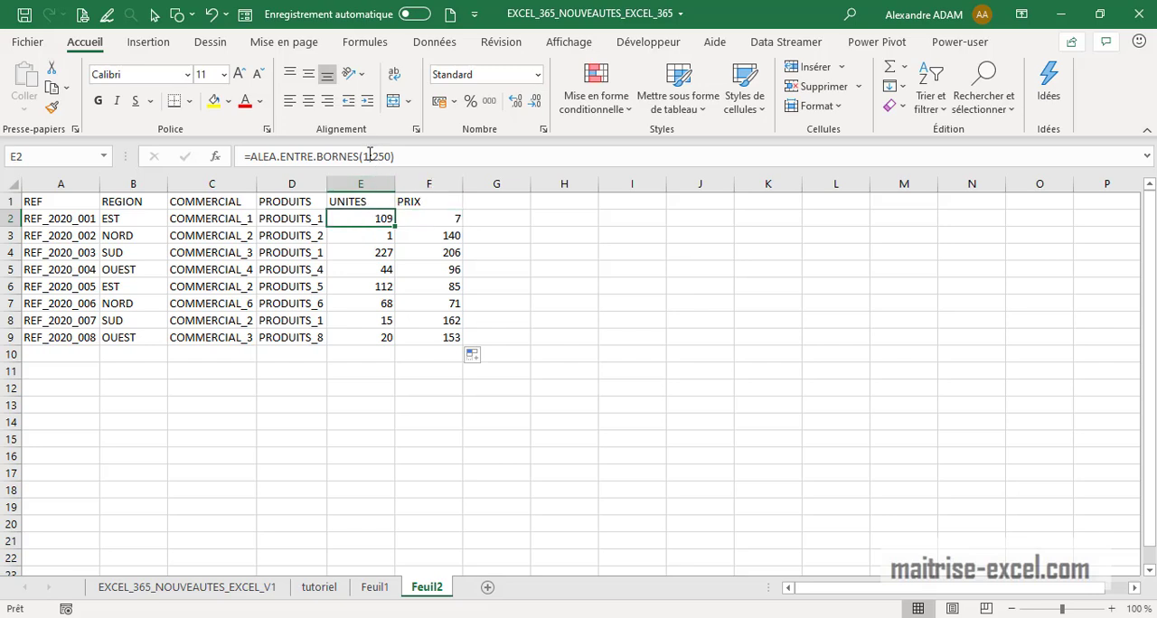
click(370, 157)
text(0)
key(Right)
key(Right)
key(Right)
key(Right)
text(0)
key(Return)
Copy the new UNITES formula down to row 9
click(360, 220)
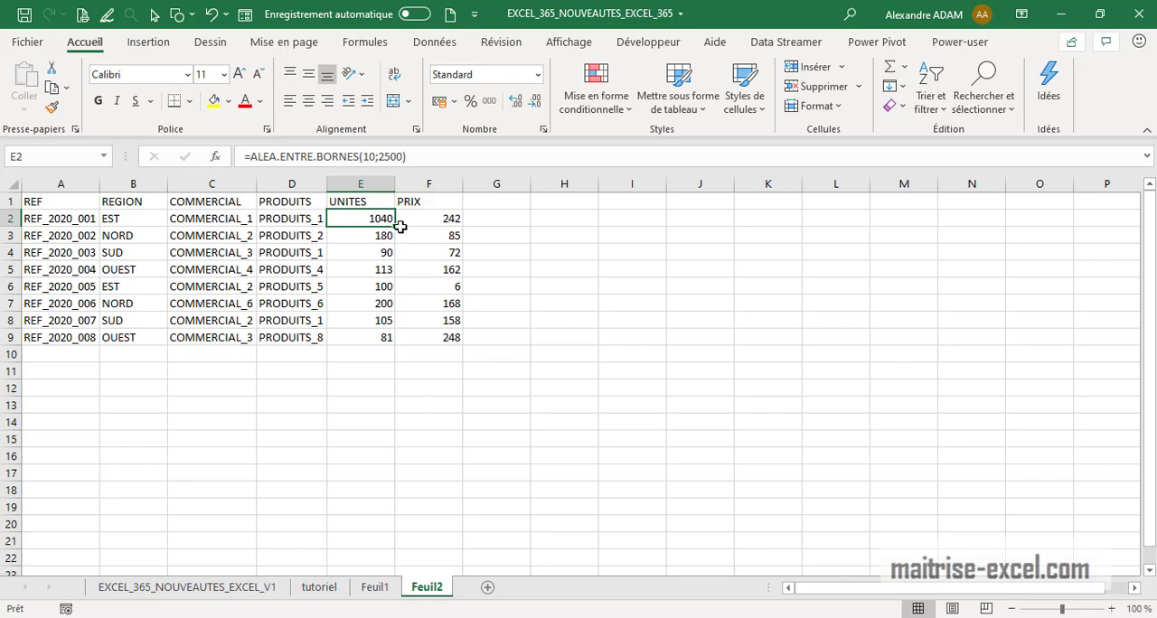
click(399, 225)
click(388, 221)
drag(394, 227, 368, 220)
Convert the UNITES and PRIX formulas in rows 2 to 9 to static values with Paste Special Values
click(425, 337)
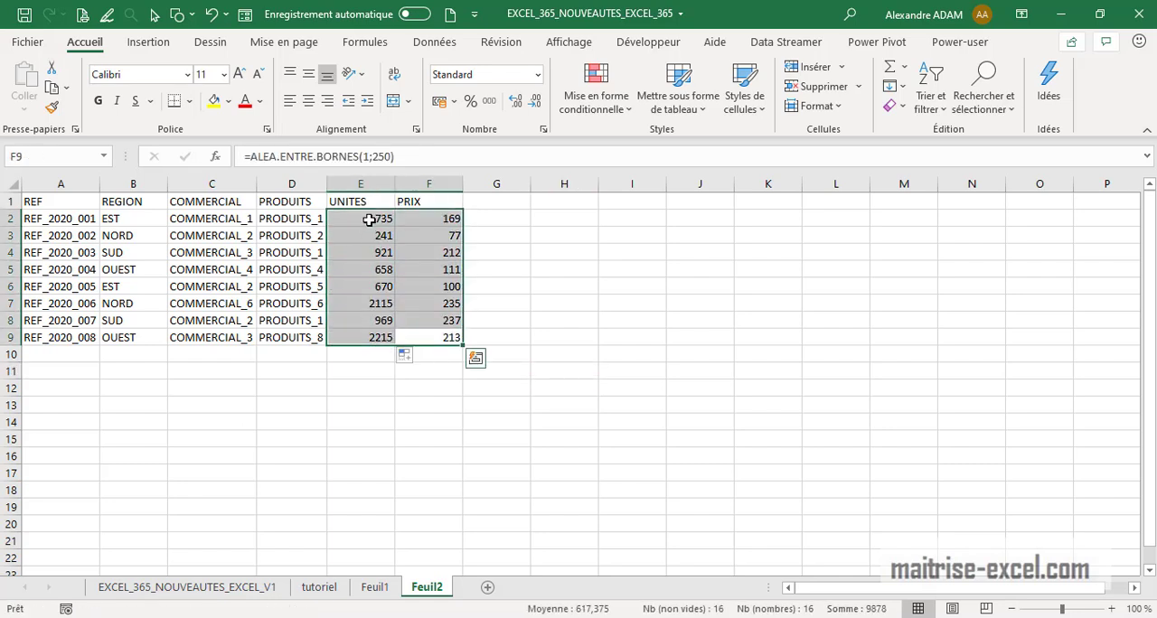
key(ctrl+c)
key(ctrl+alt+v)
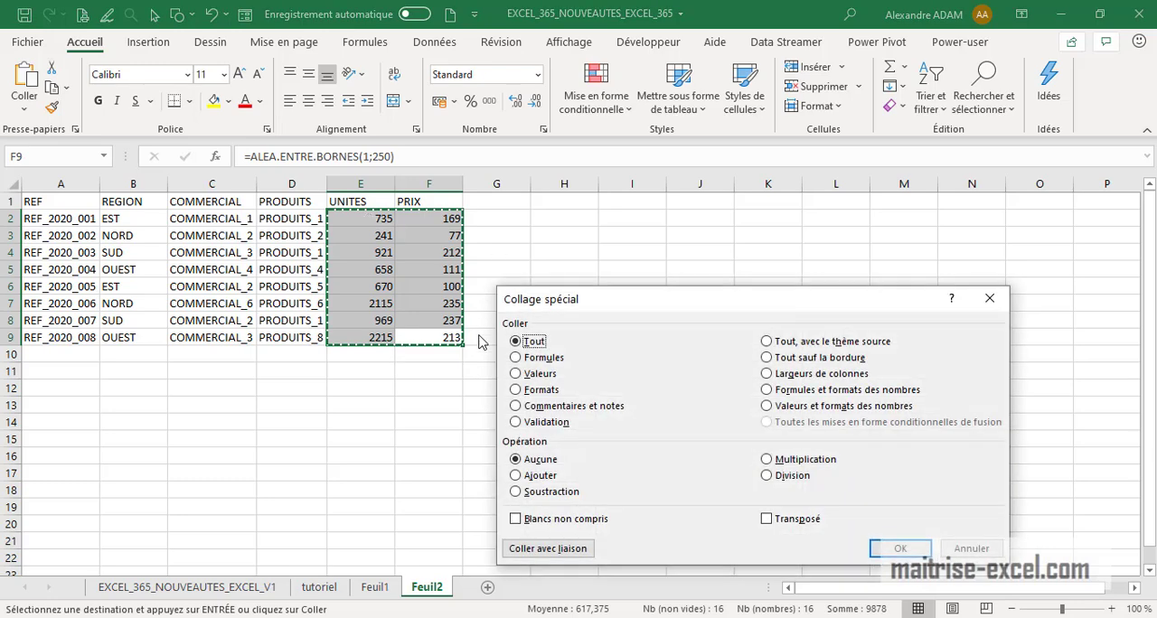
click(539, 373)
click(901, 549)
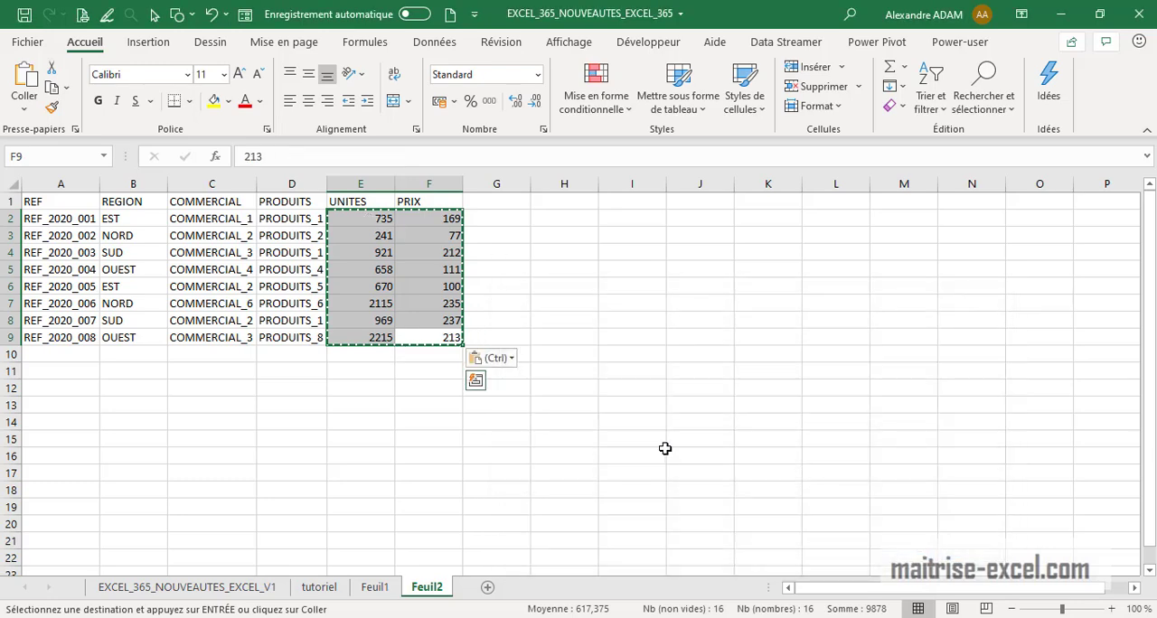
key(Escape)
Apply the accounting number format to the PRIX values
drag(661, 443, 563, 423)
drag(421, 336, 421, 226)
click(442, 102)
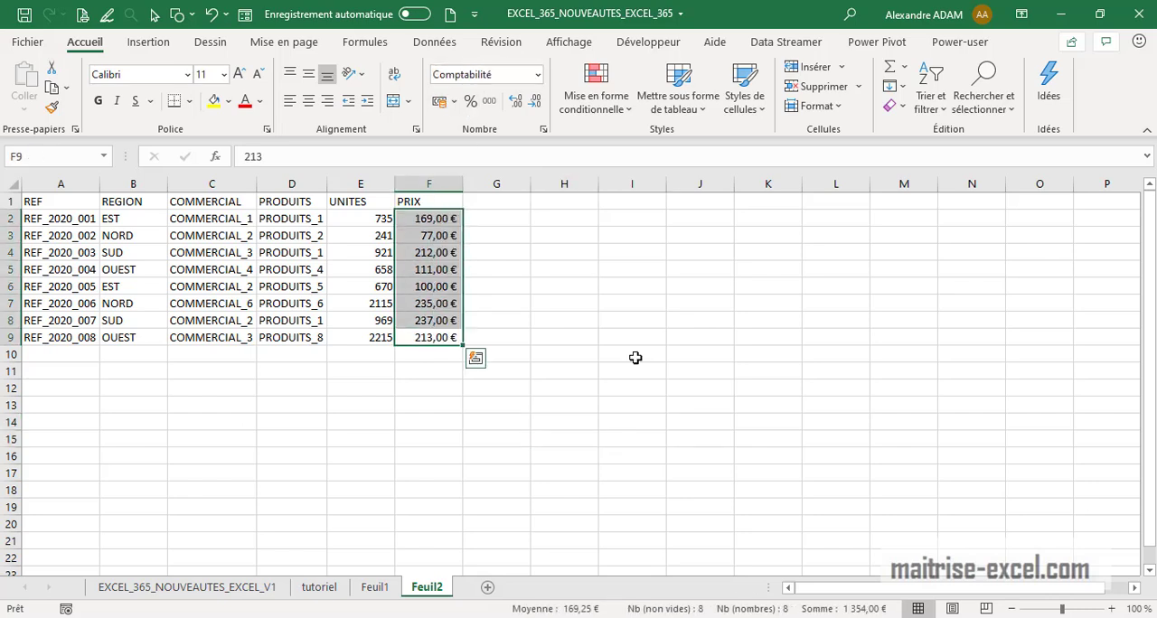
click(699, 422)
drag(63, 201, 414, 204)
click(488, 452)
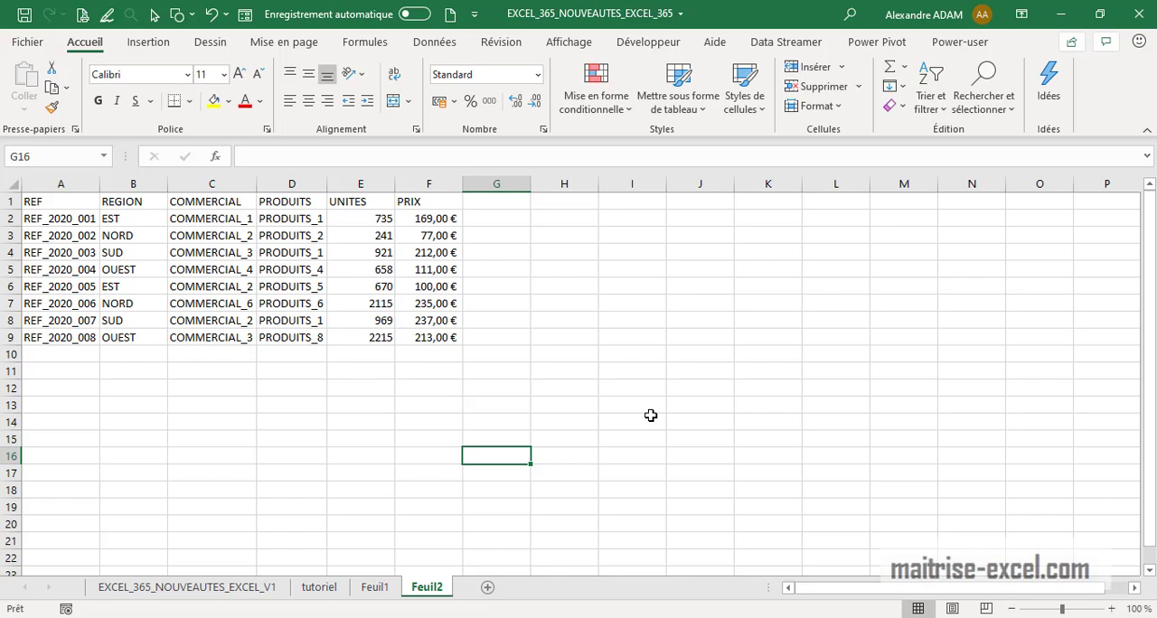
drag(624, 399, 586, 320)
Enter EXTRACT as the header of column G
click(516, 205)
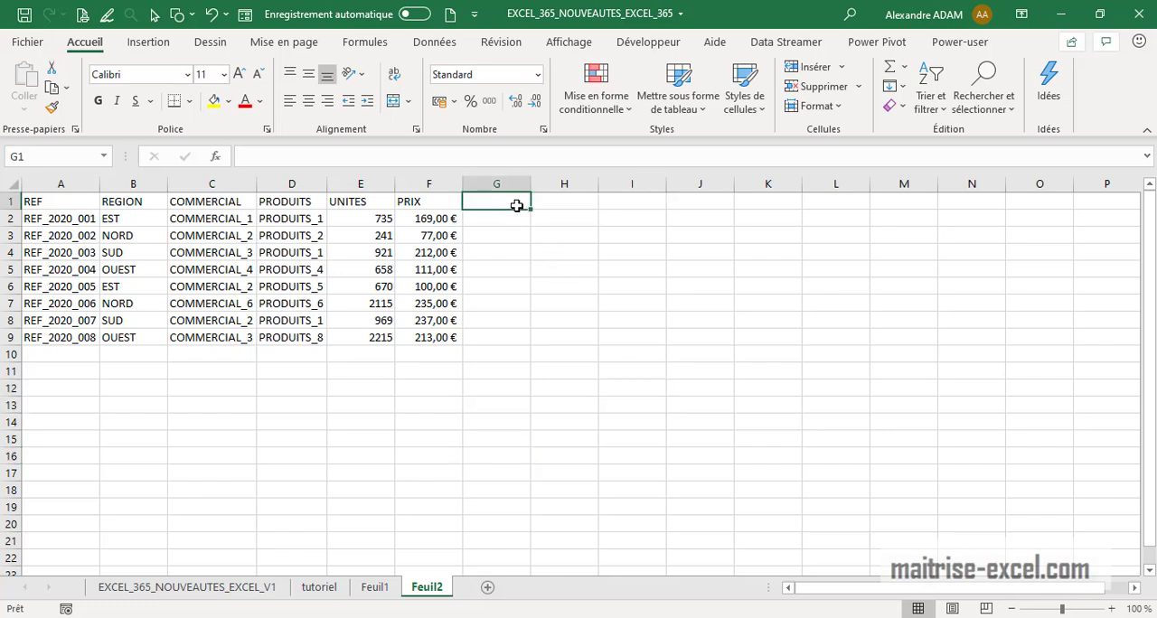
text(EXTR)
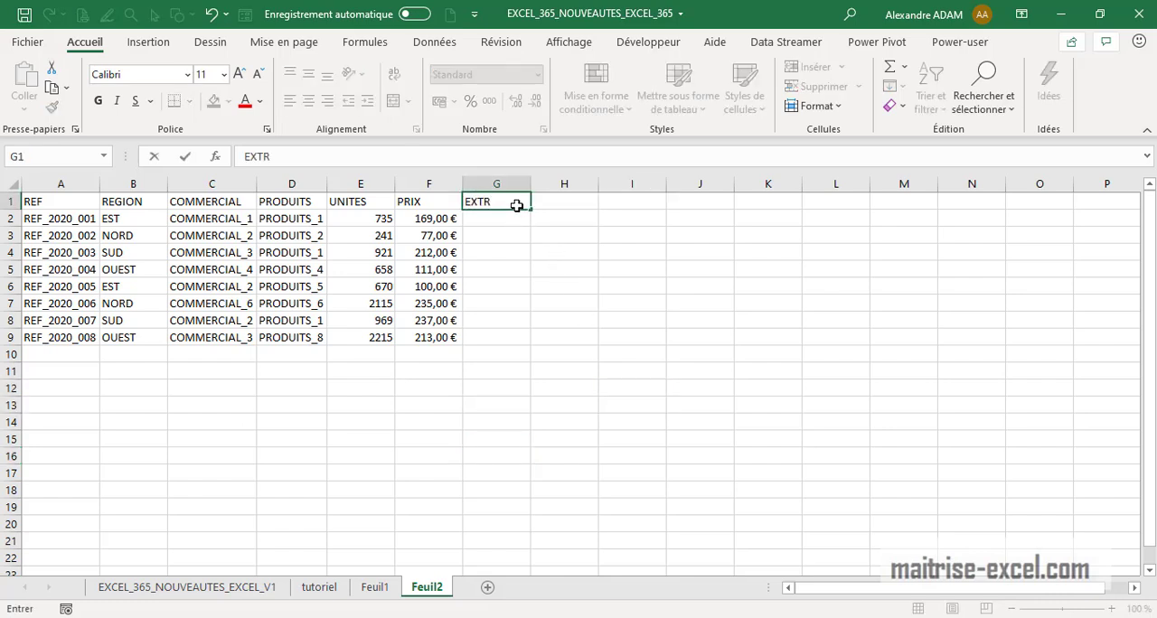
text(ACT)
click(531, 269)
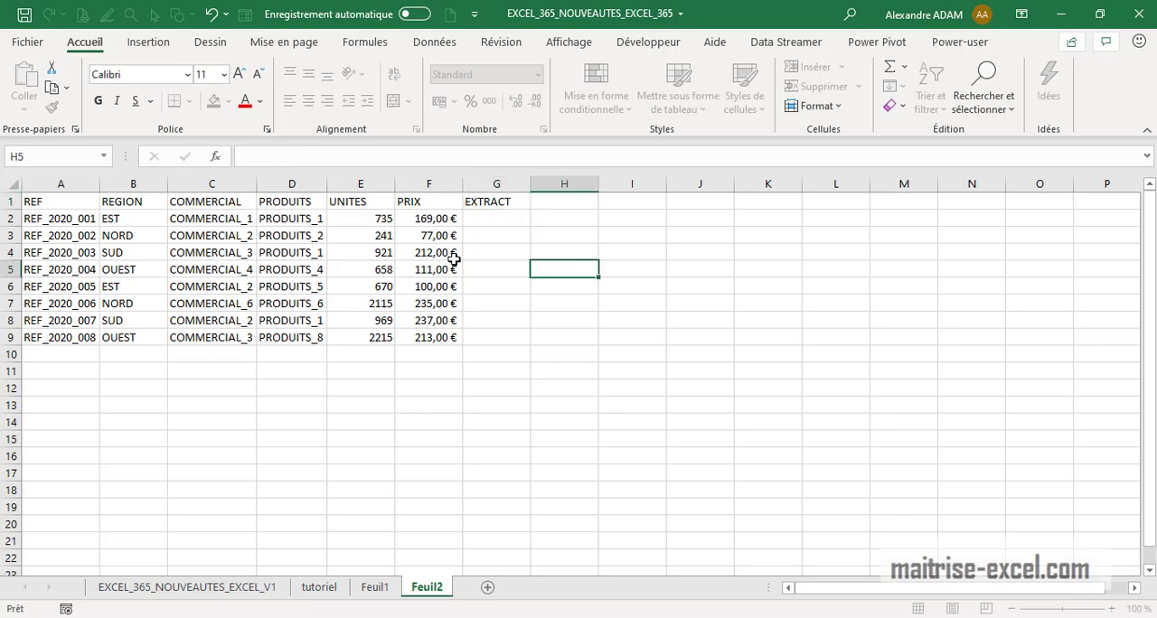
Extract the last 3 characters of the first reference in G2 with =DROITE(A2;3)
click(135, 434)
click(78, 218)
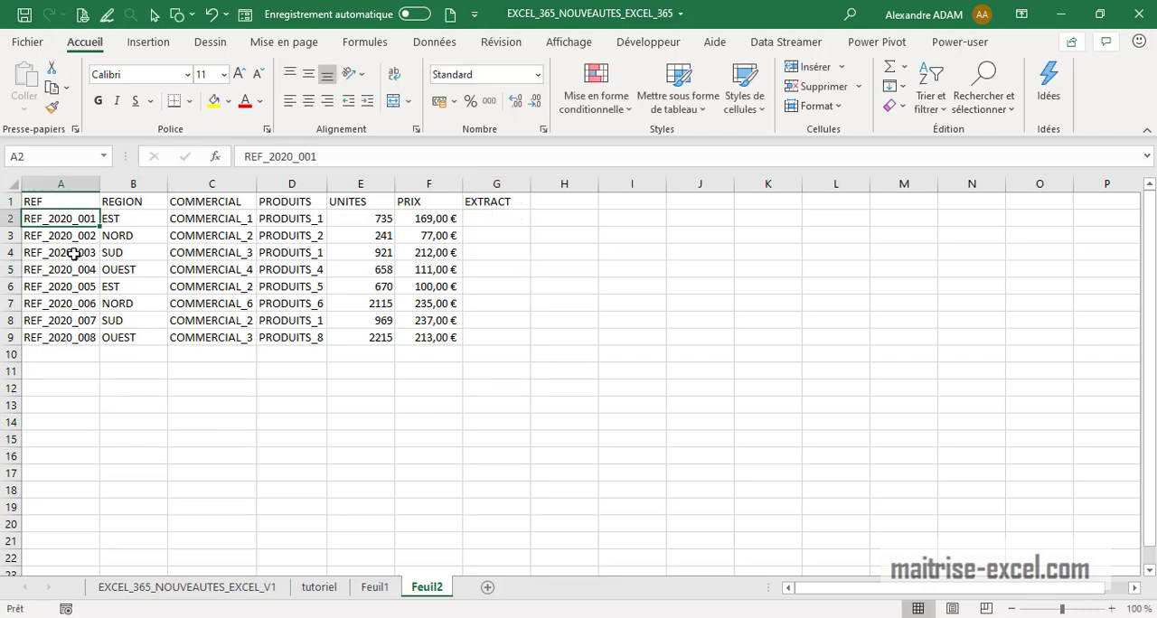
click(131, 419)
click(506, 222)
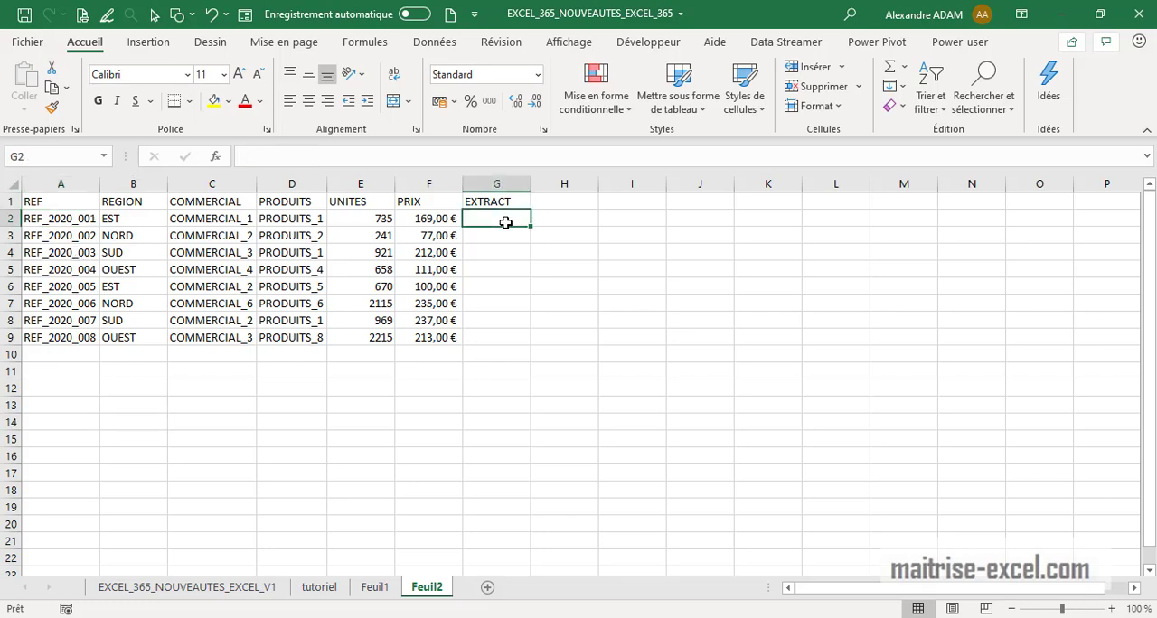
text(=droite)
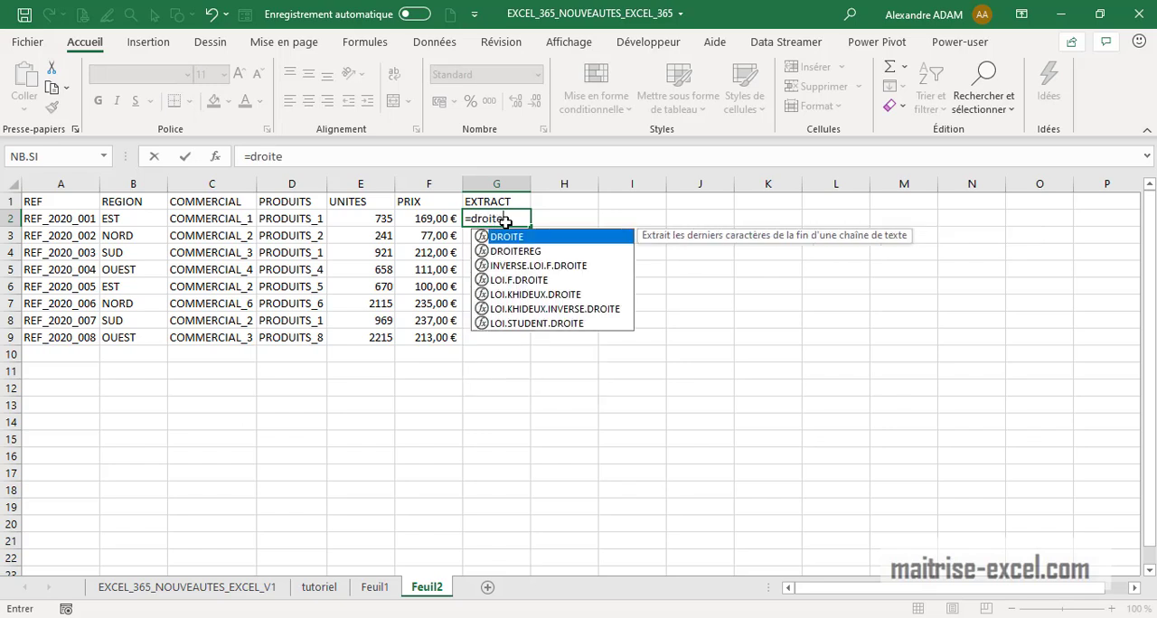
double_click(500, 235)
click(59, 218)
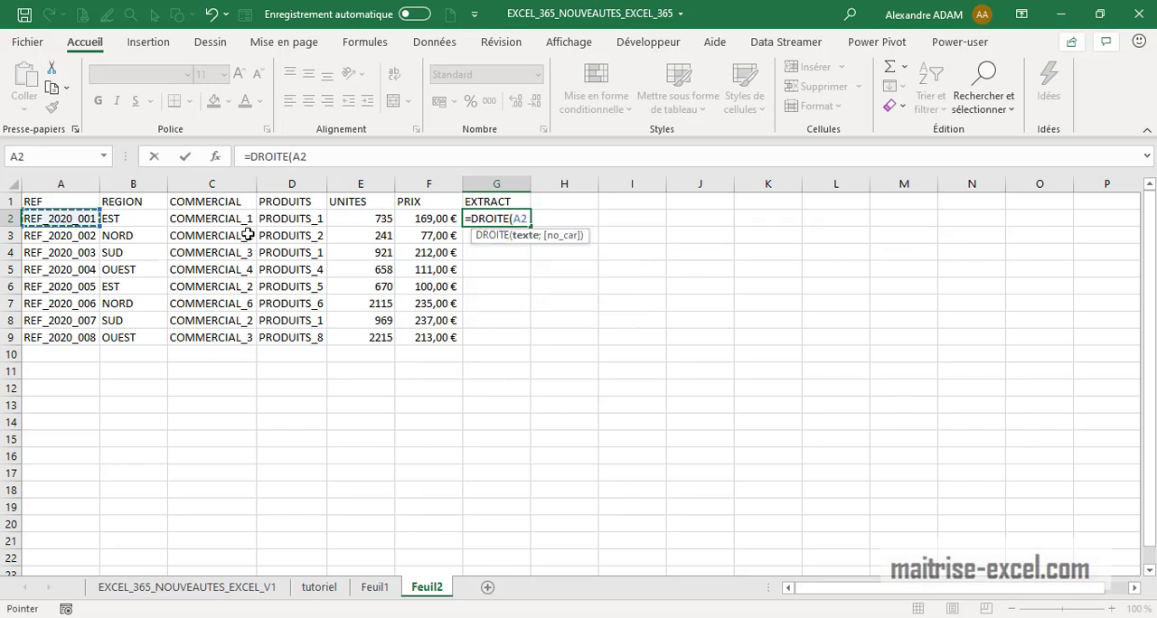
text(;)
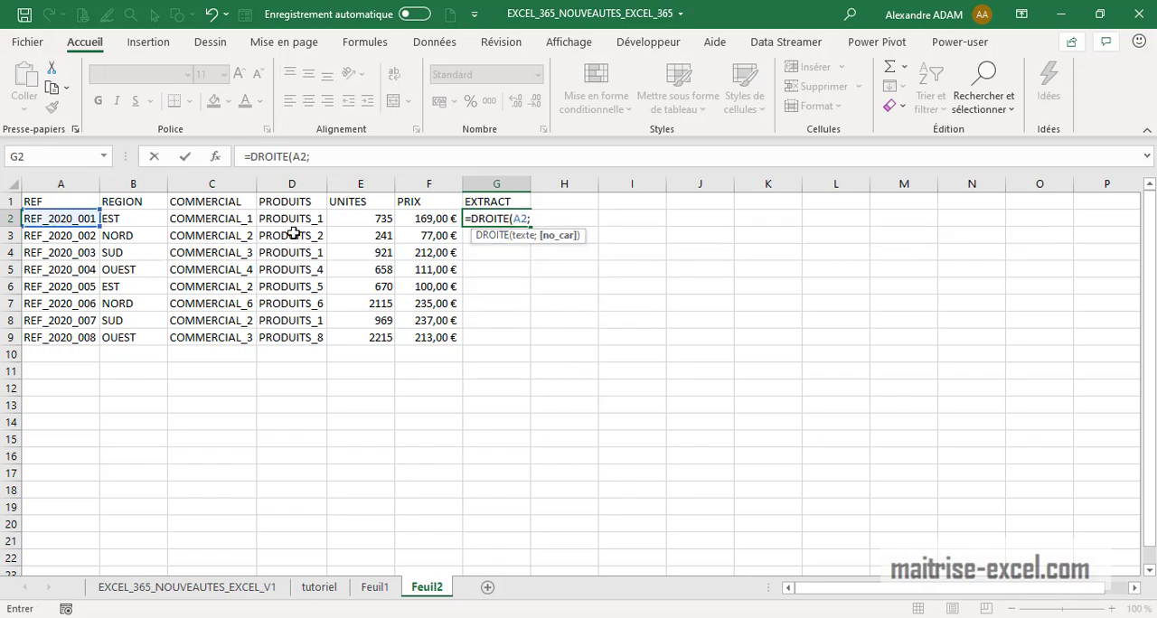
text(3)
key(Return)
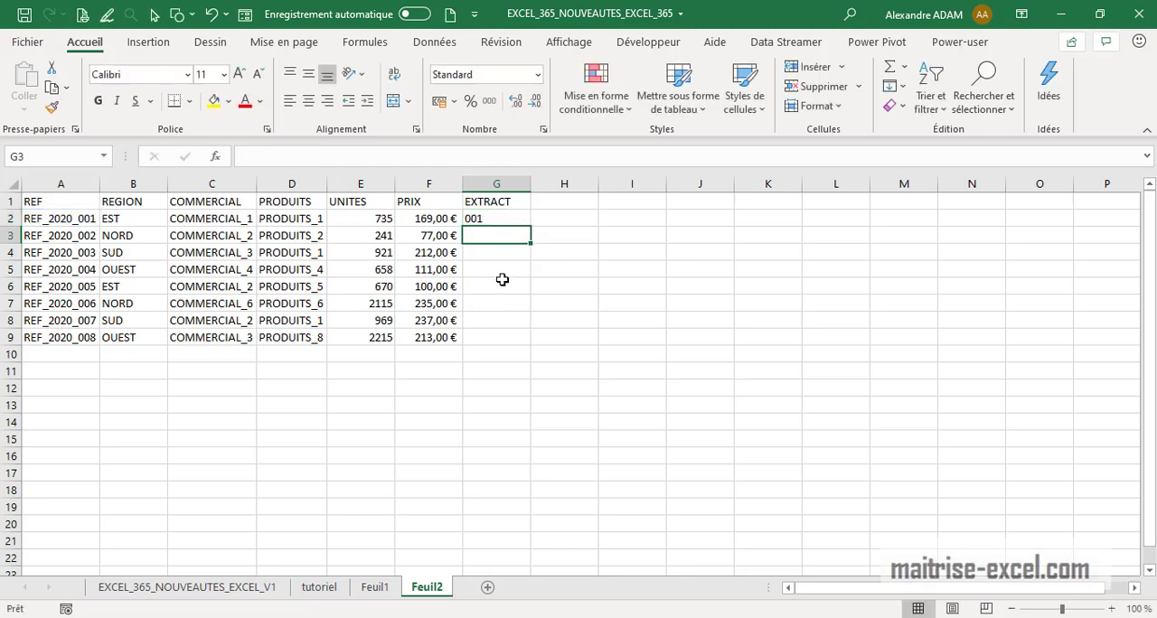
Fill the DROITE formula down the EXTRACT column to row 9
click(500, 207)
click(503, 219)
drag(531, 226, 534, 353)
click(768, 371)
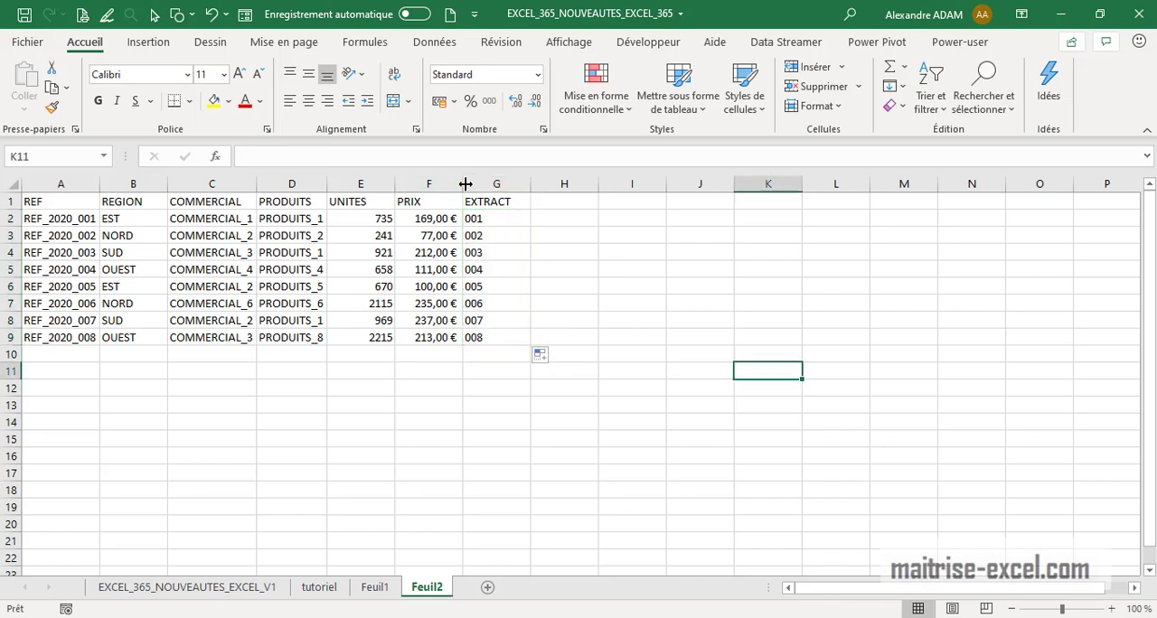
Center the contents of column G vertically and horizontally
click(523, 183)
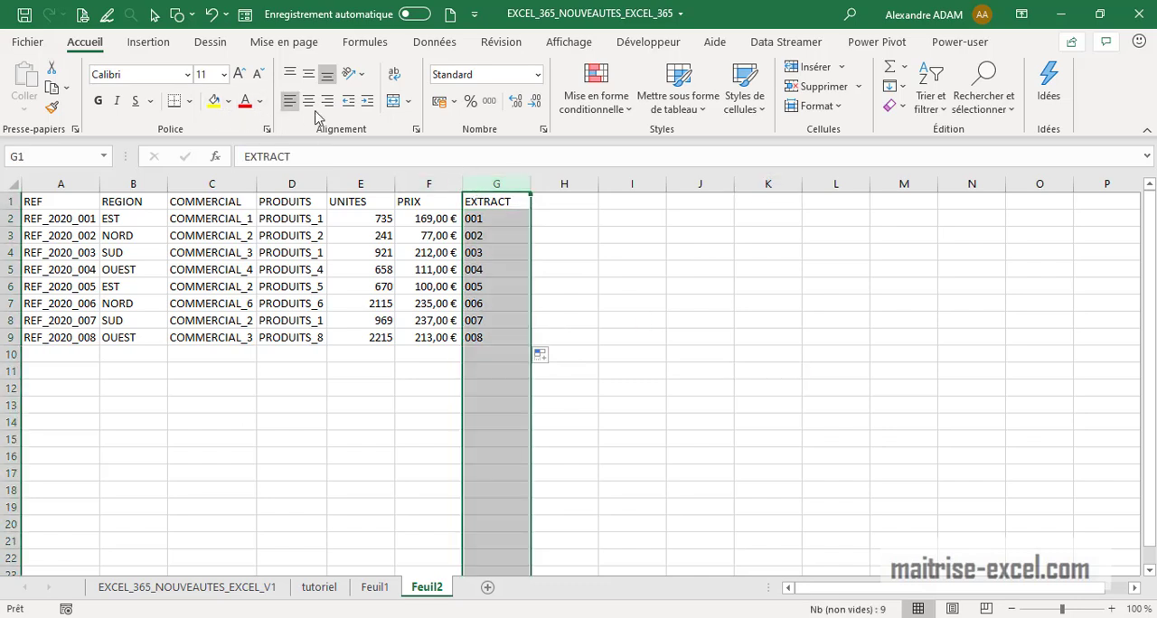
click(311, 83)
click(309, 101)
Clear the EXTRACT header and extracted values from G1 to G9
click(769, 305)
drag(605, 331, 603, 306)
click(519, 222)
drag(501, 335, 500, 209)
key(Delete)
Re-enter EXTRACT as the header in G1
click(500, 201)
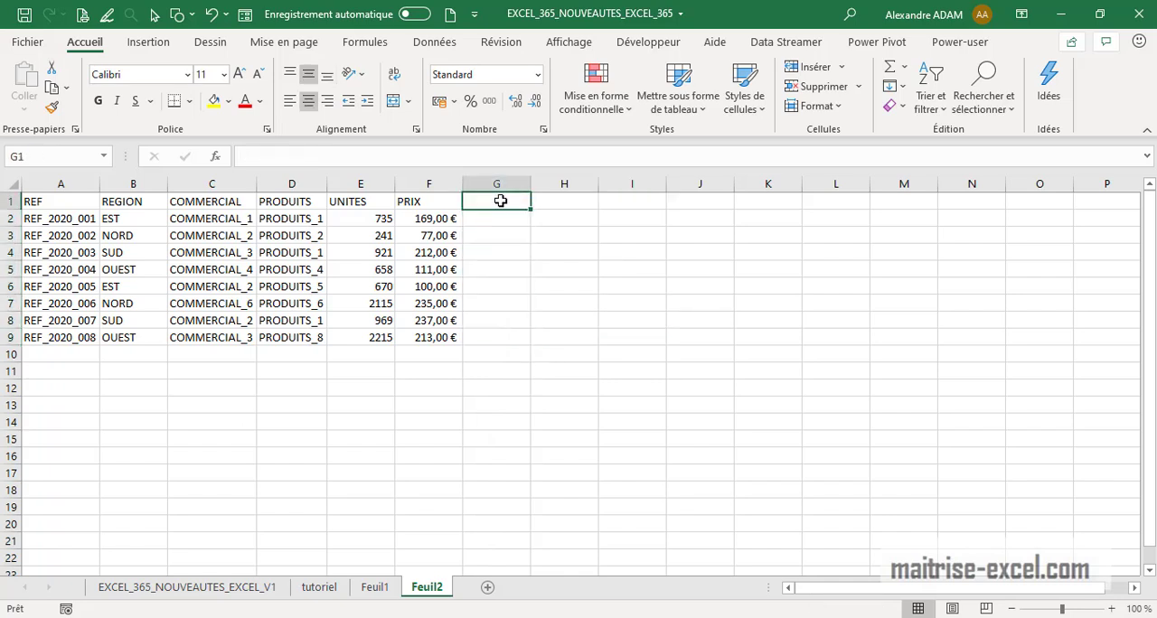
text(EXTRACT)
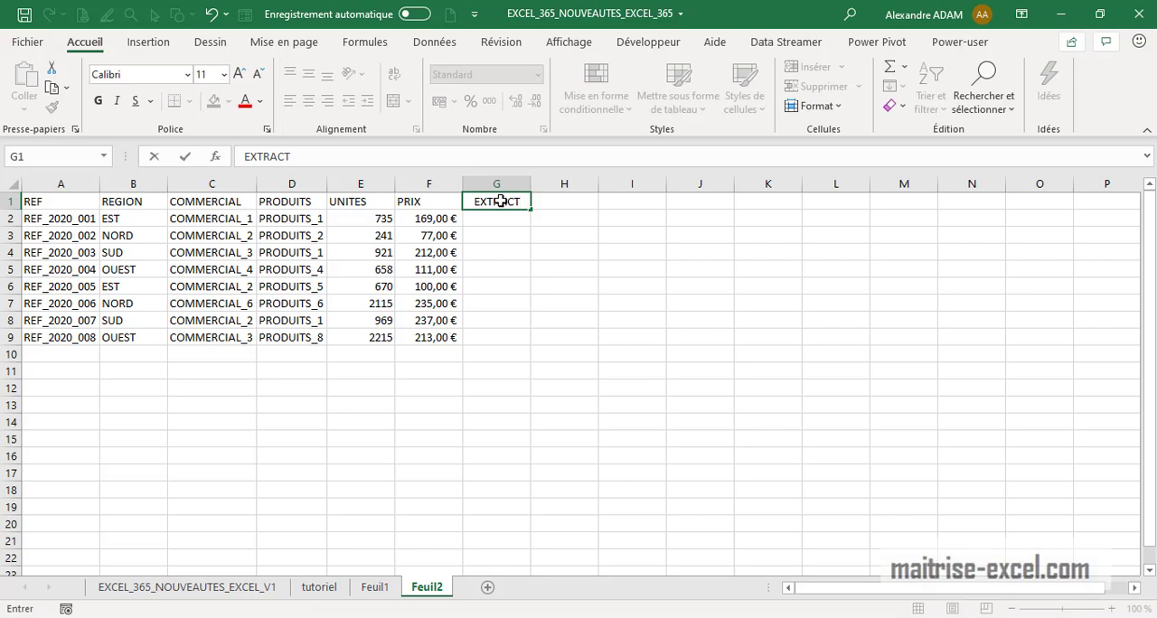
key(Return)
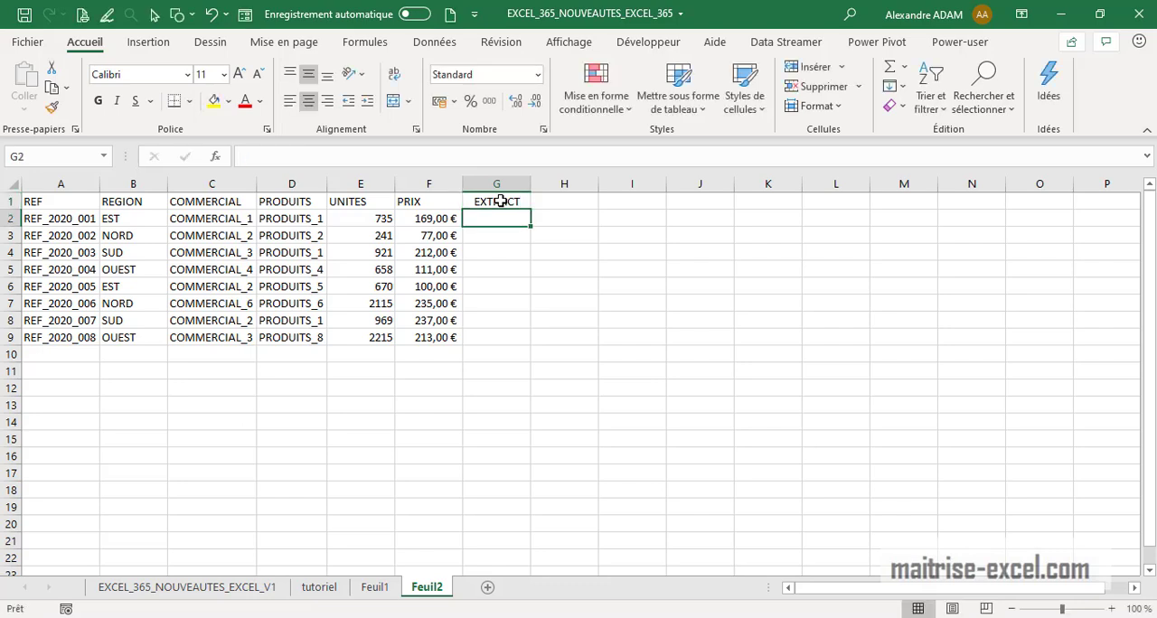
Enter 001 and 002 as the first two EXTRACT values
text(001)
key(Return)
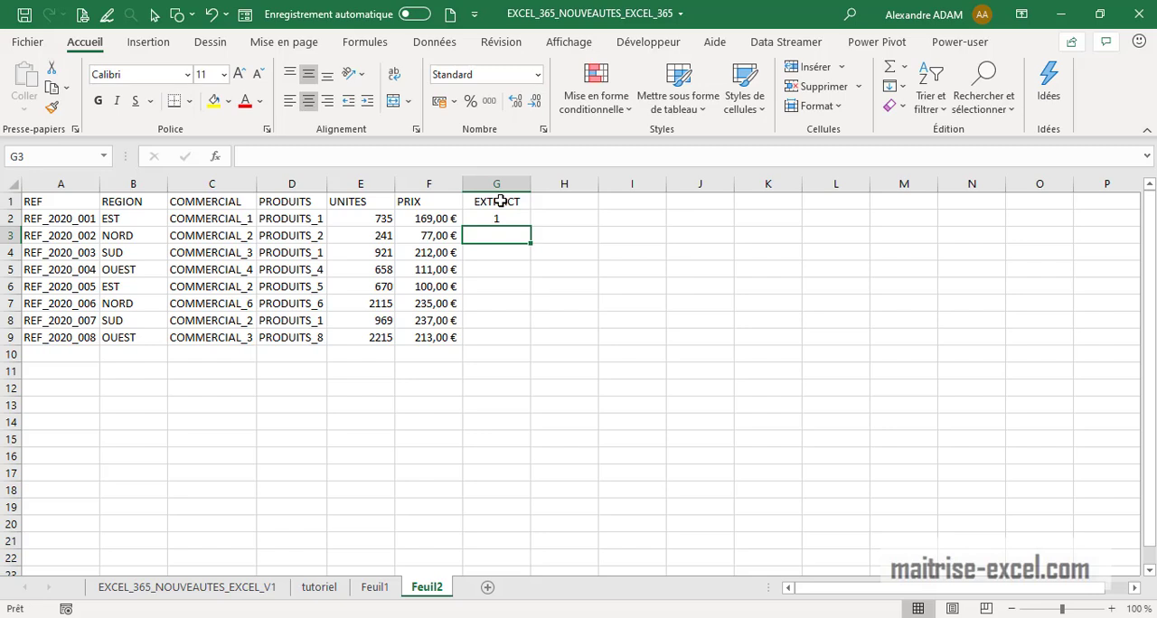
text(002)
key(Return)
Complete the EXTRACT column down to row 9 with Flash Fill
click(509, 222)
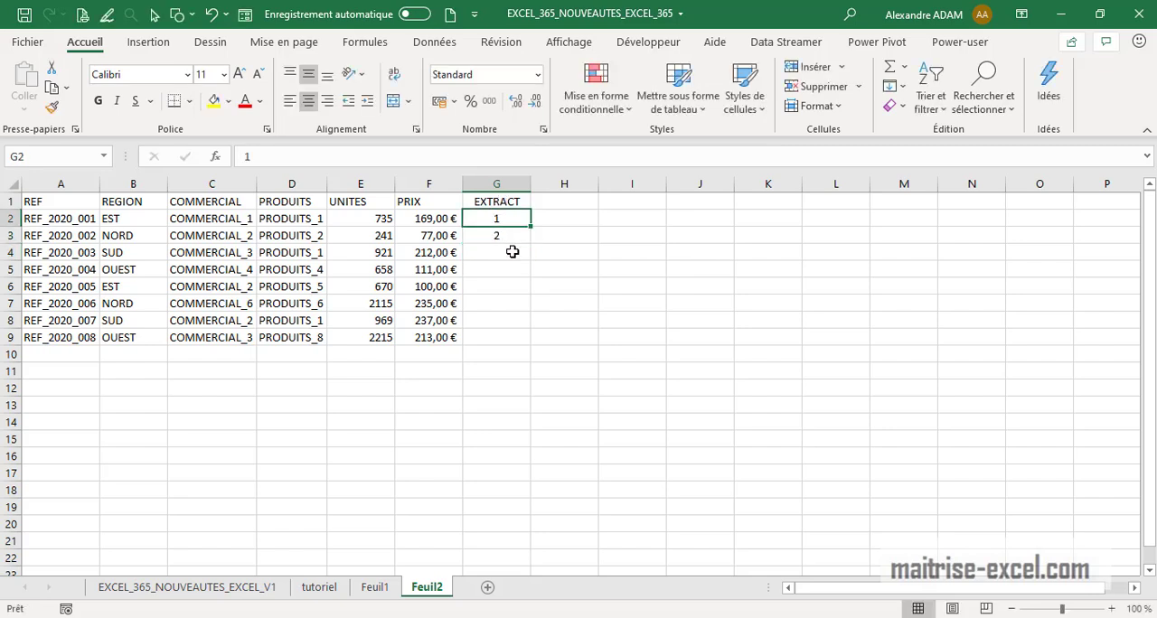
drag(512, 236, 509, 324)
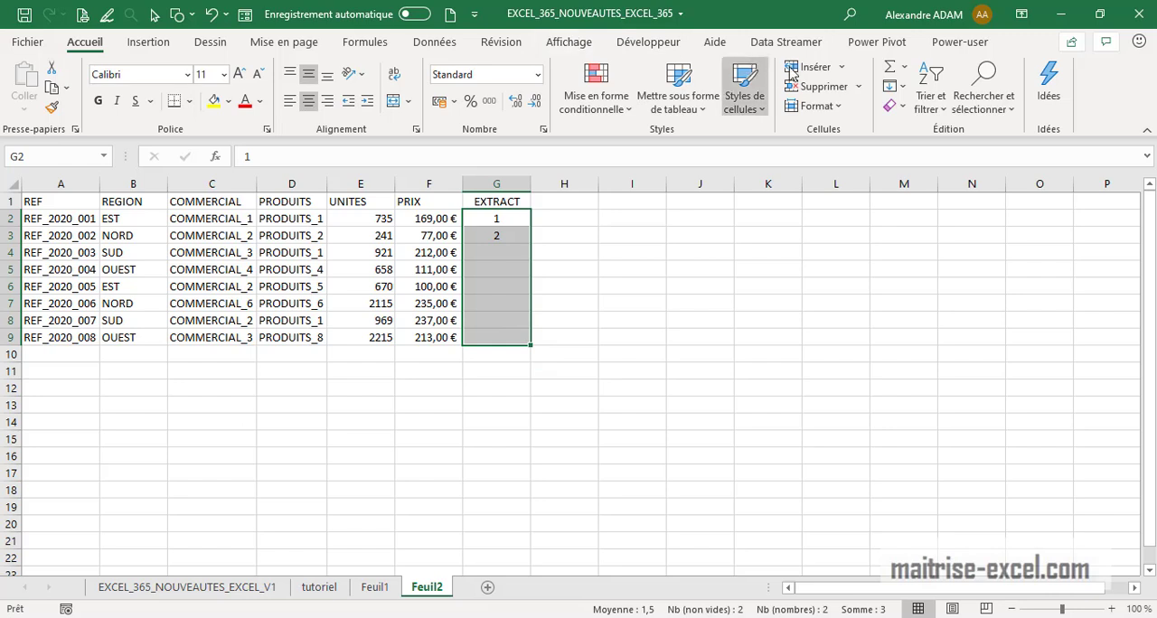
click(434, 41)
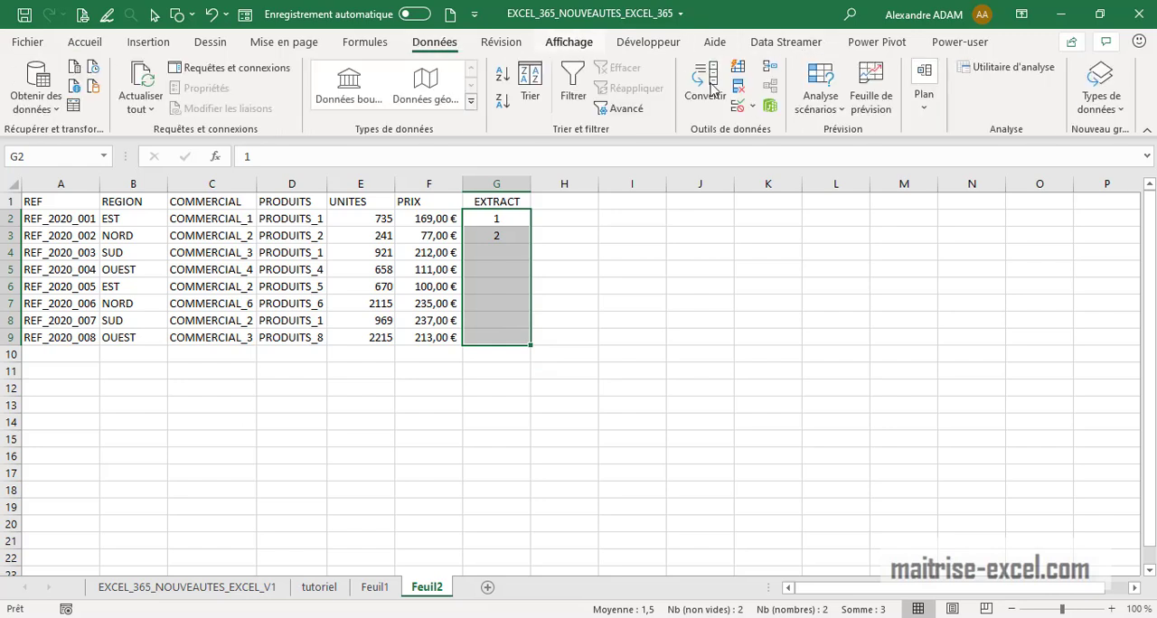
click(738, 67)
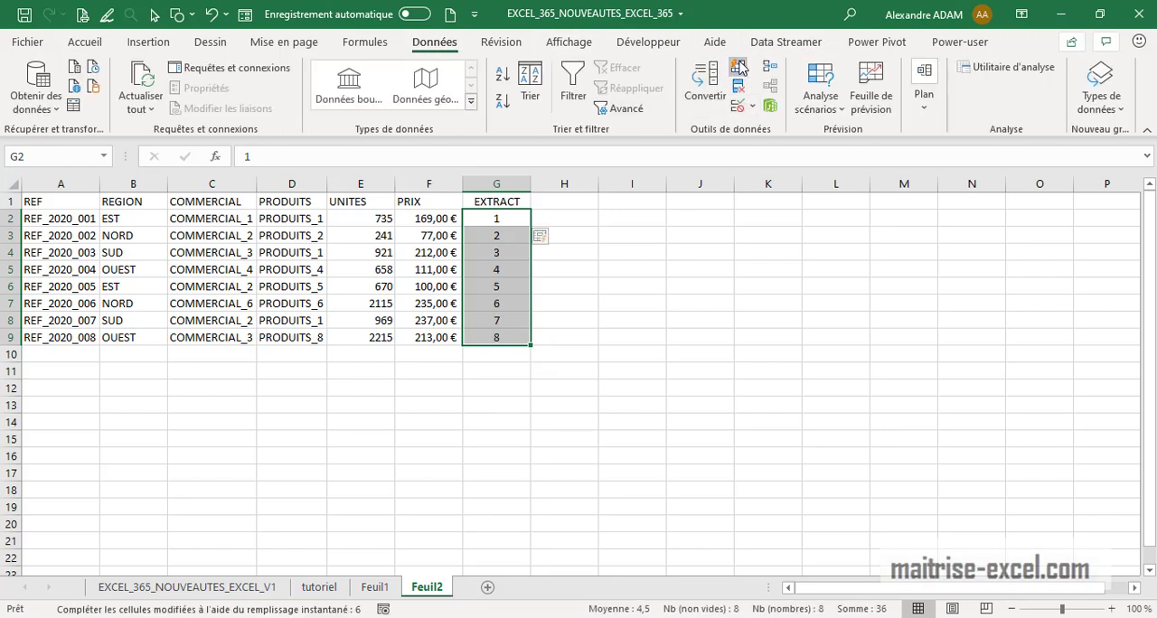
click(603, 347)
drag(504, 221, 496, 337)
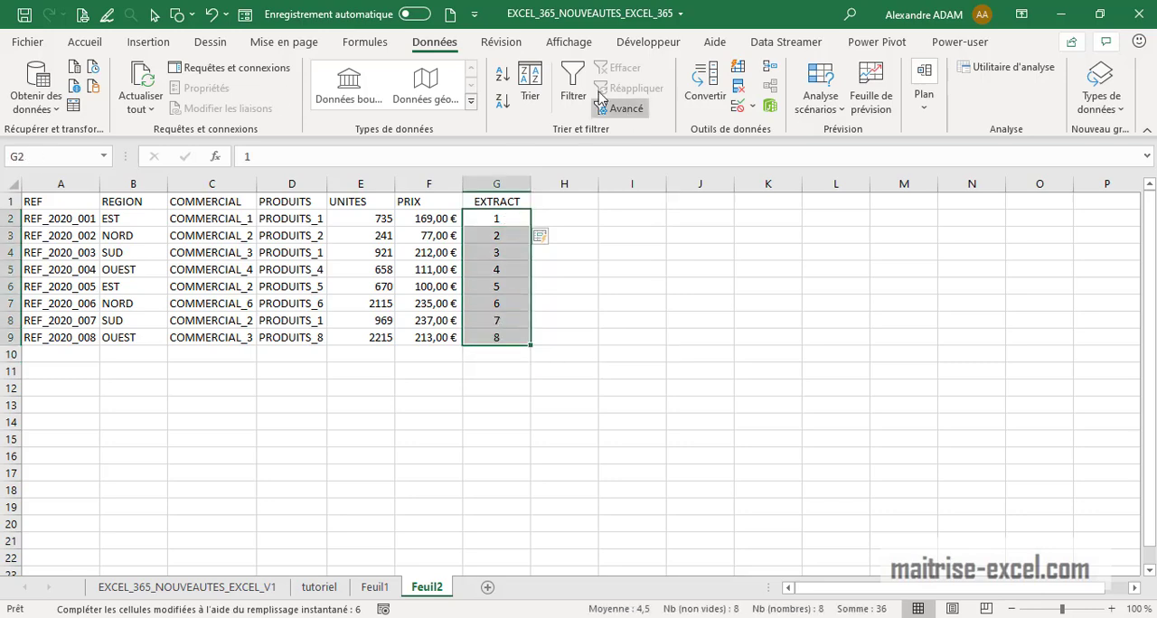
click(87, 42)
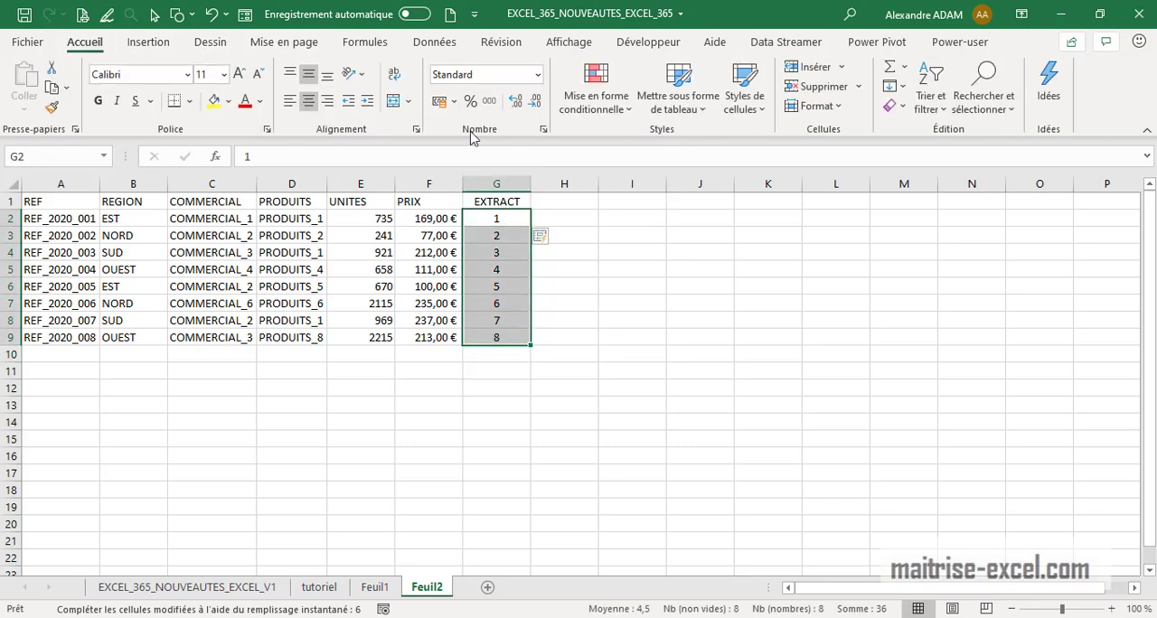
click(544, 131)
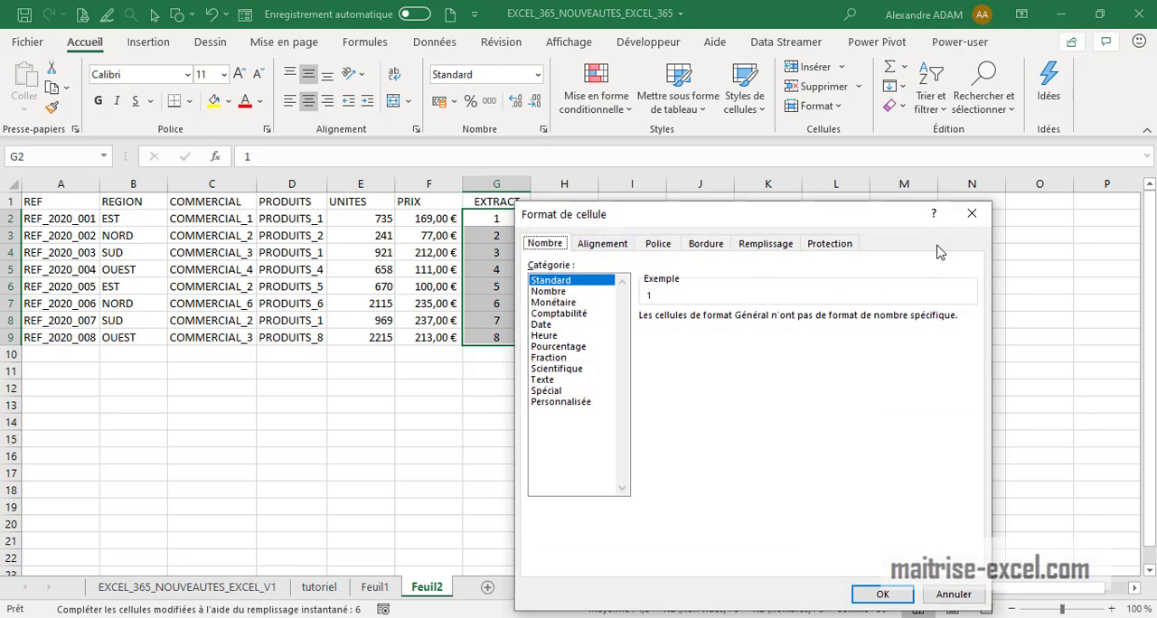
click(972, 213)
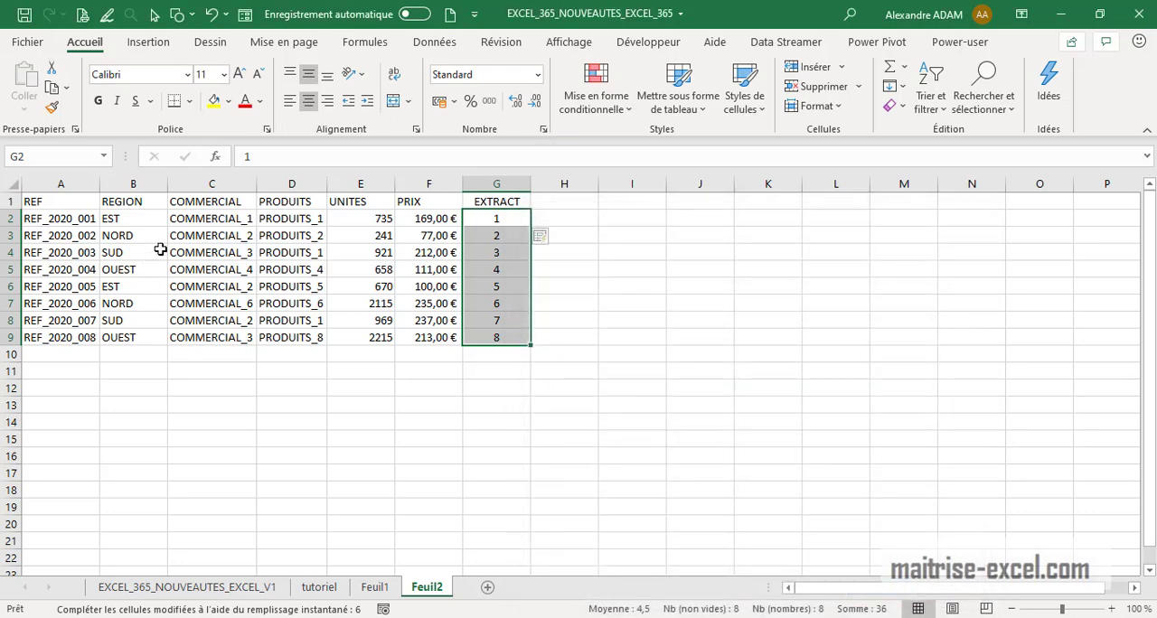
click(579, 269)
click(527, 218)
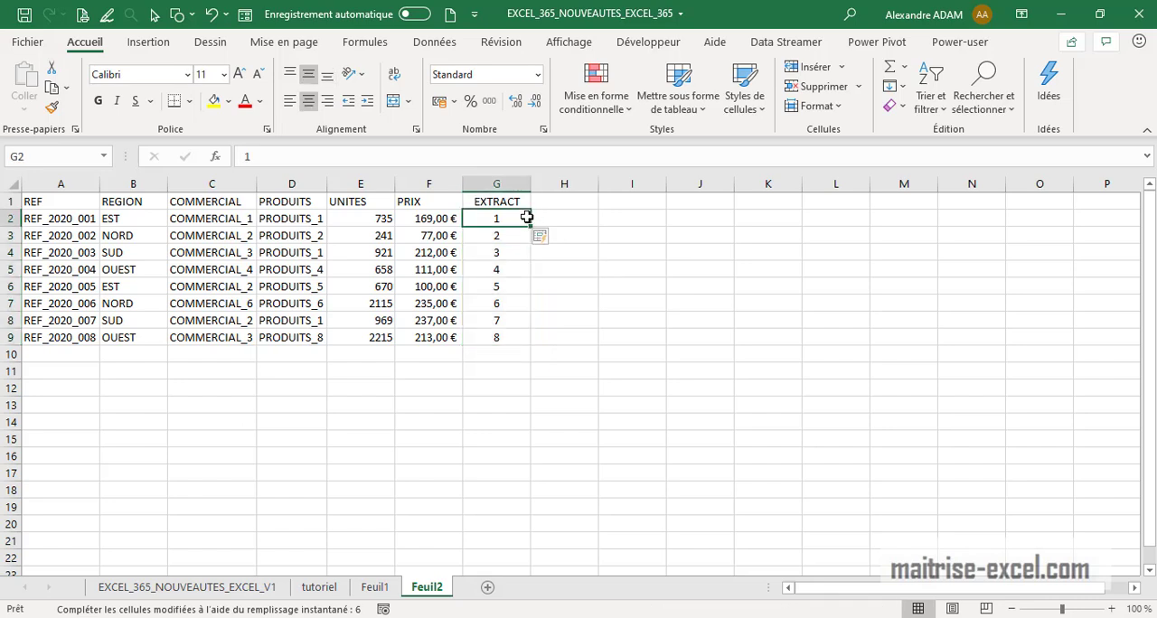
Insert the letter A before the number in A2's reference to make REF_2020_A001
click(222, 455)
click(86, 219)
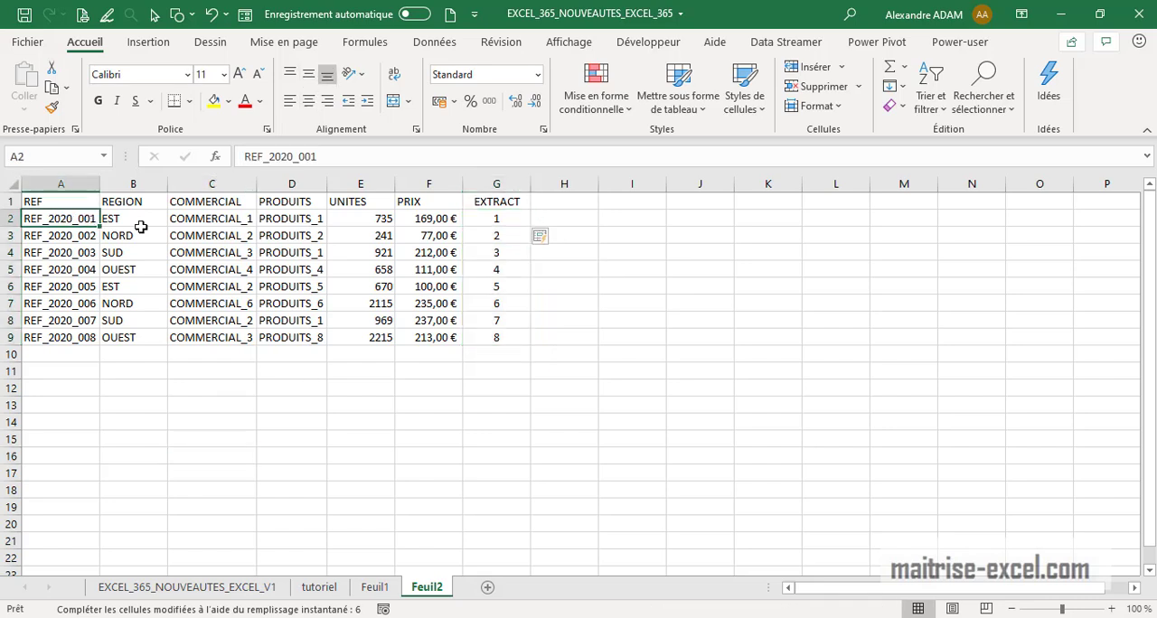
click(305, 155)
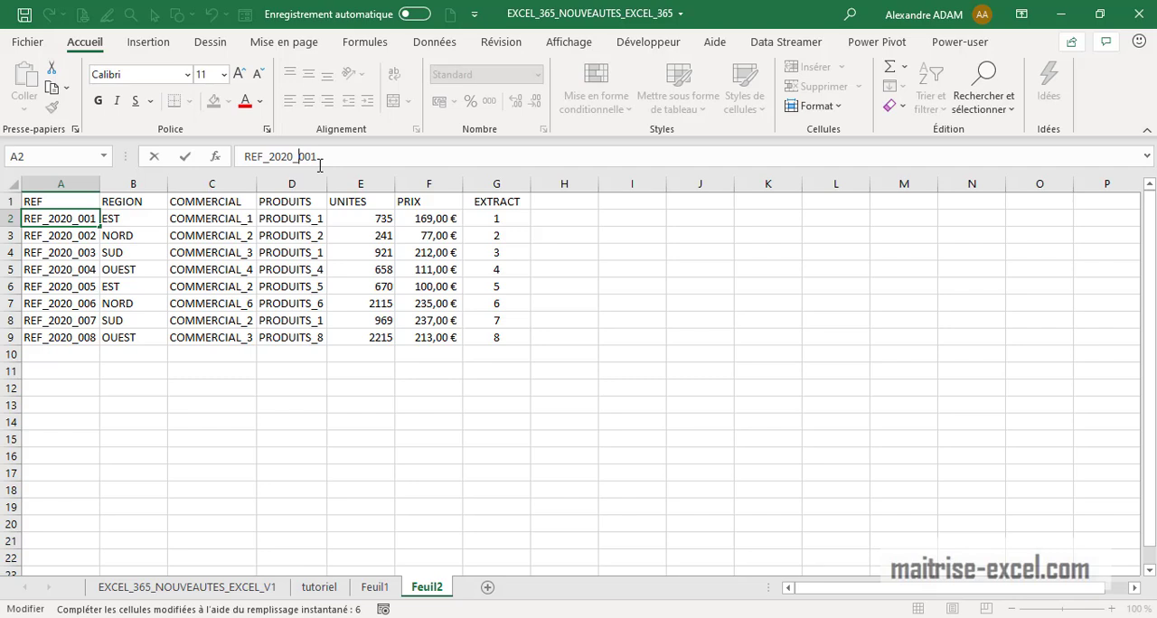
text(A)
key(Return)
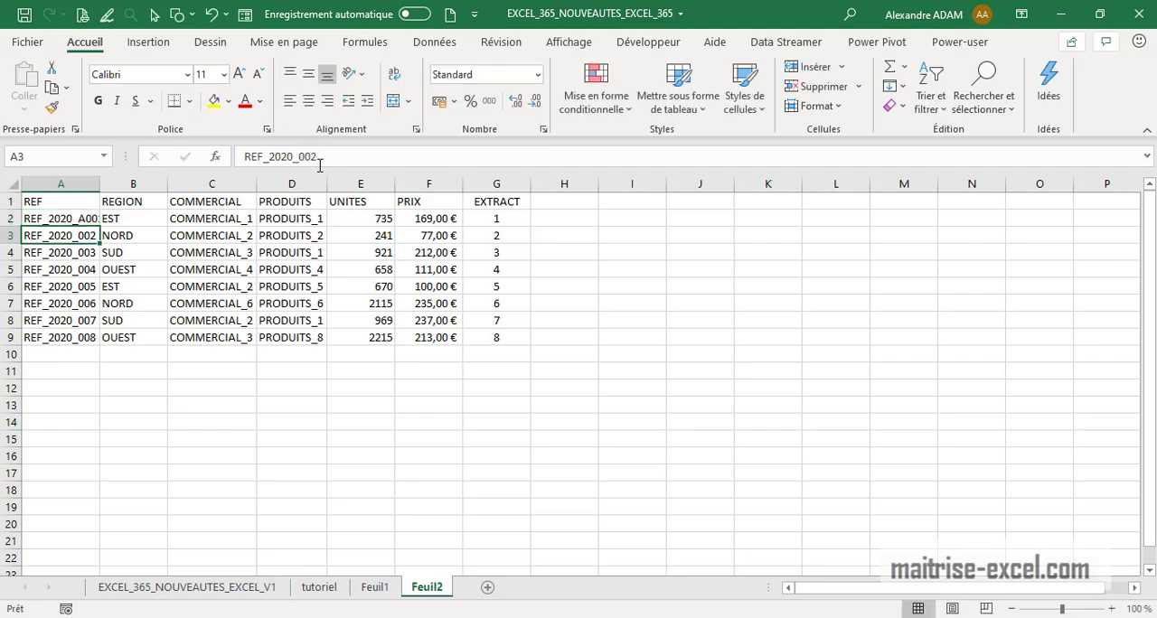
Fill the A2 reference down column A to row 9 as an incrementing series
click(90, 211)
drag(99, 227, 99, 345)
click(423, 437)
Clear the EXTRACT values from G2 to G9
click(502, 218)
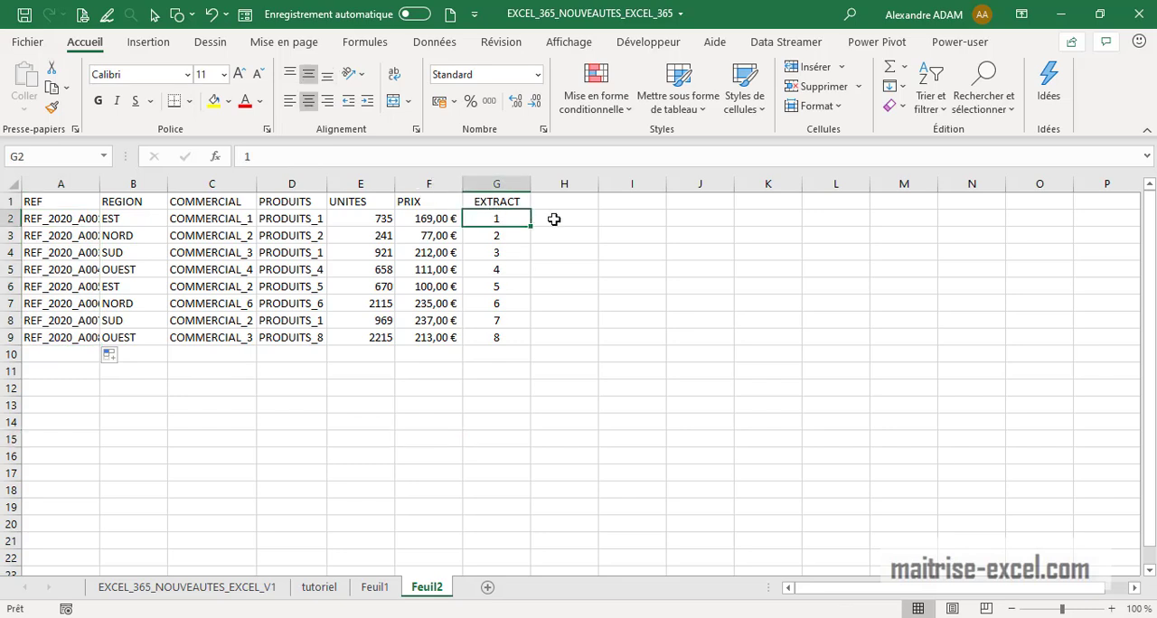
drag(503, 337, 507, 220)
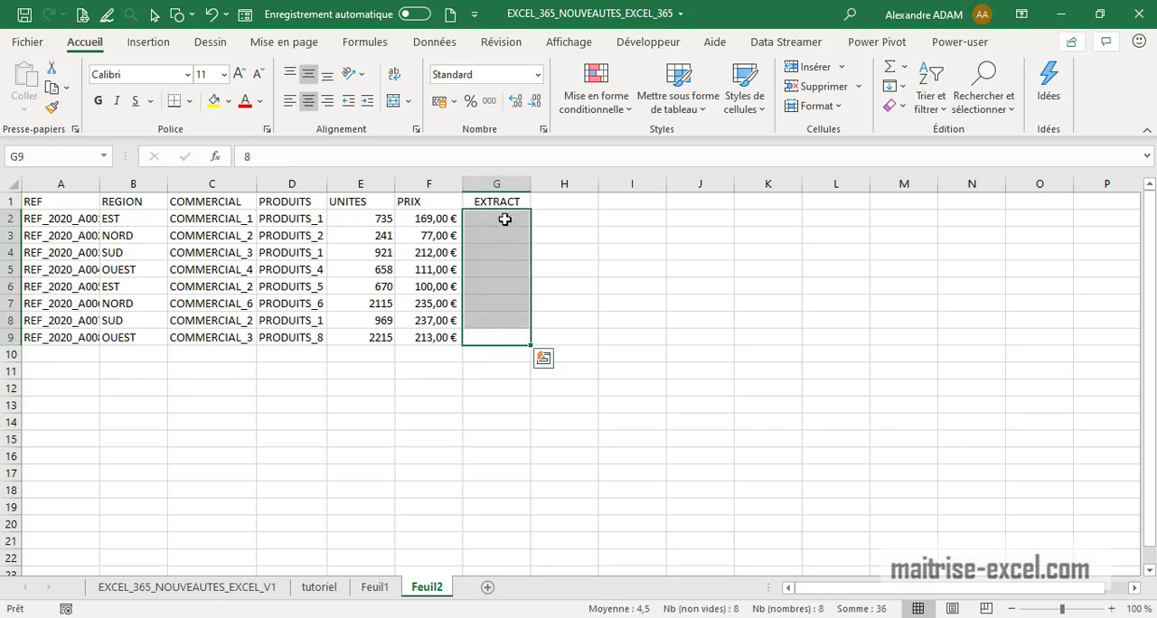
key(Delete)
Enter A001 in G2 and extend it to A002 in G3
click(513, 220)
text(A001)
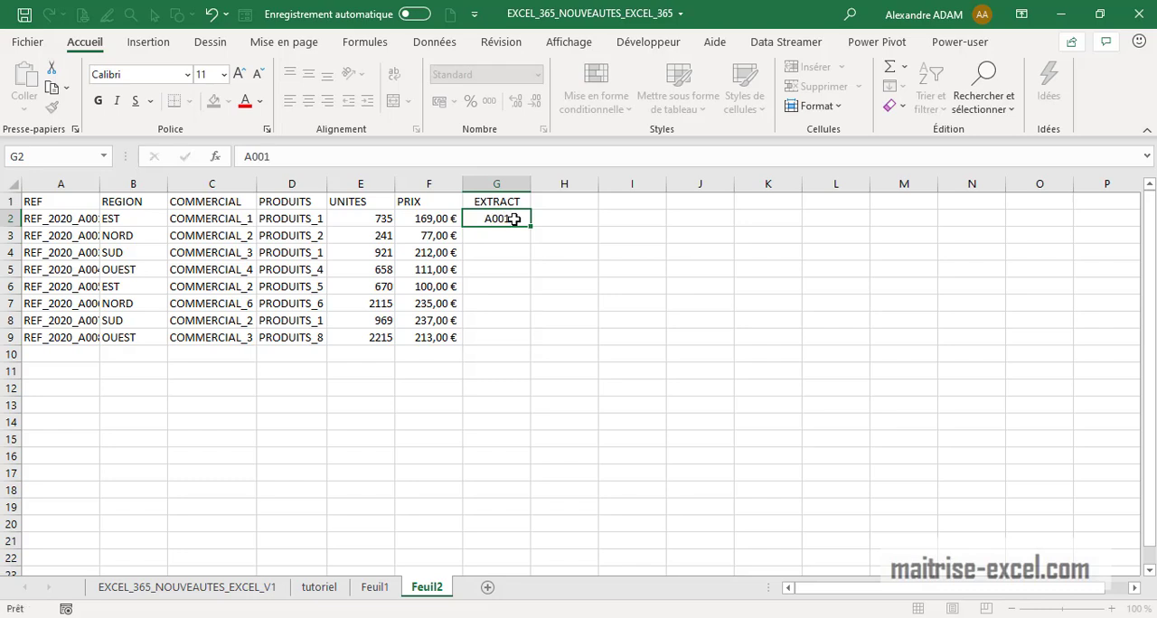
key(Return)
click(513, 219)
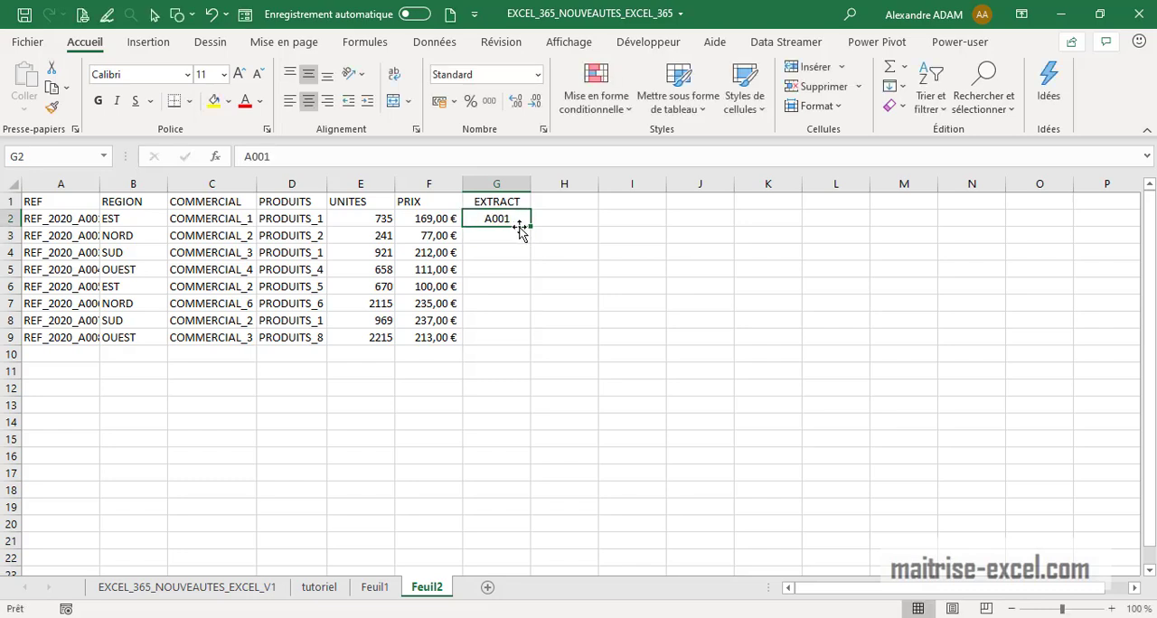
drag(531, 227, 529, 243)
click(564, 286)
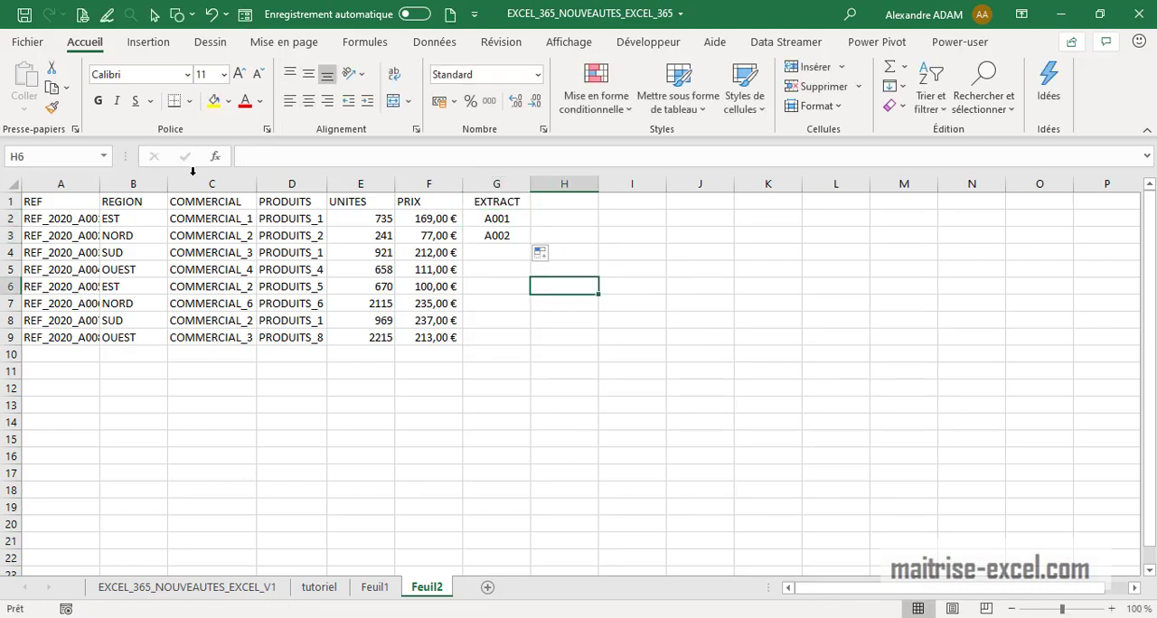
Autofit column A's width and change A5's reference to REF_2020_A012
double_click(103, 184)
click(207, 447)
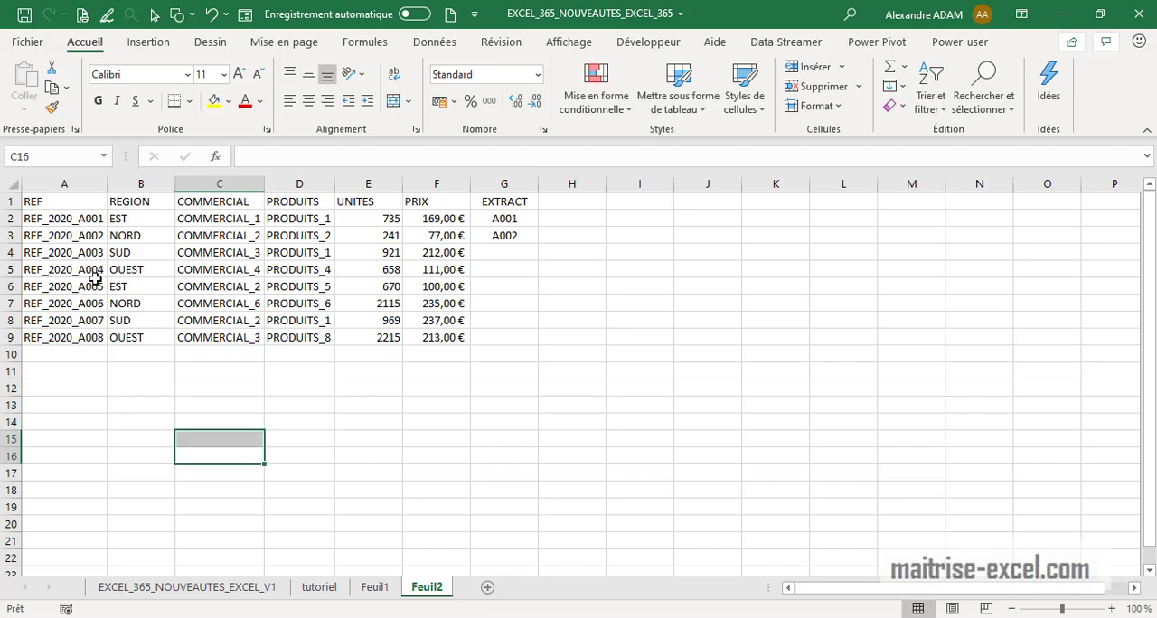
click(95, 272)
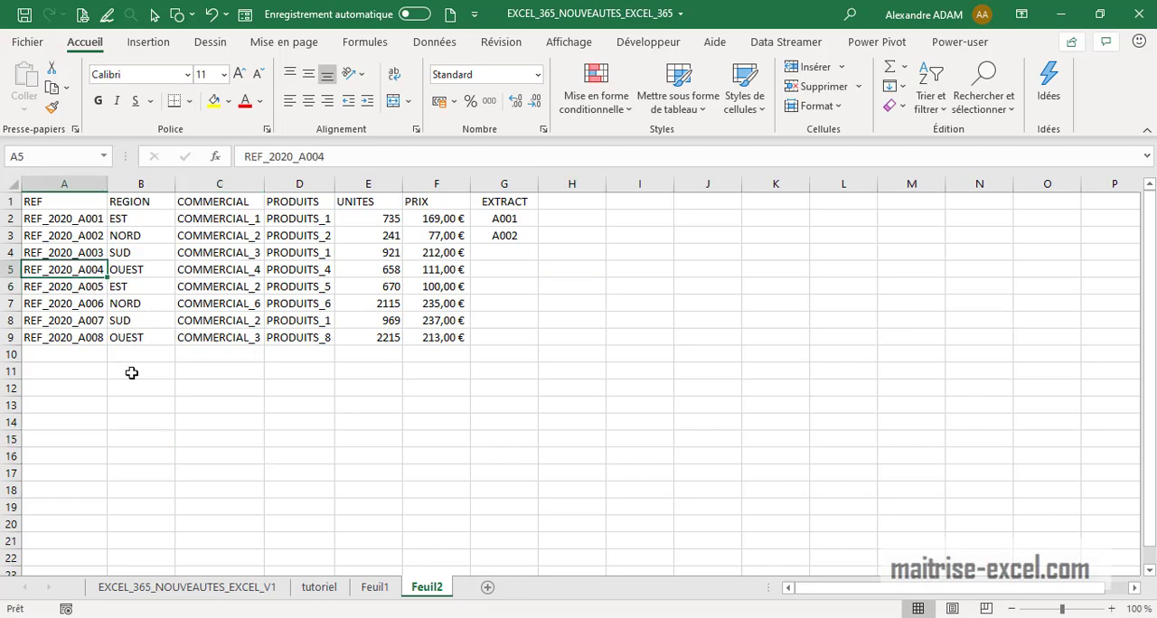
click(370, 158)
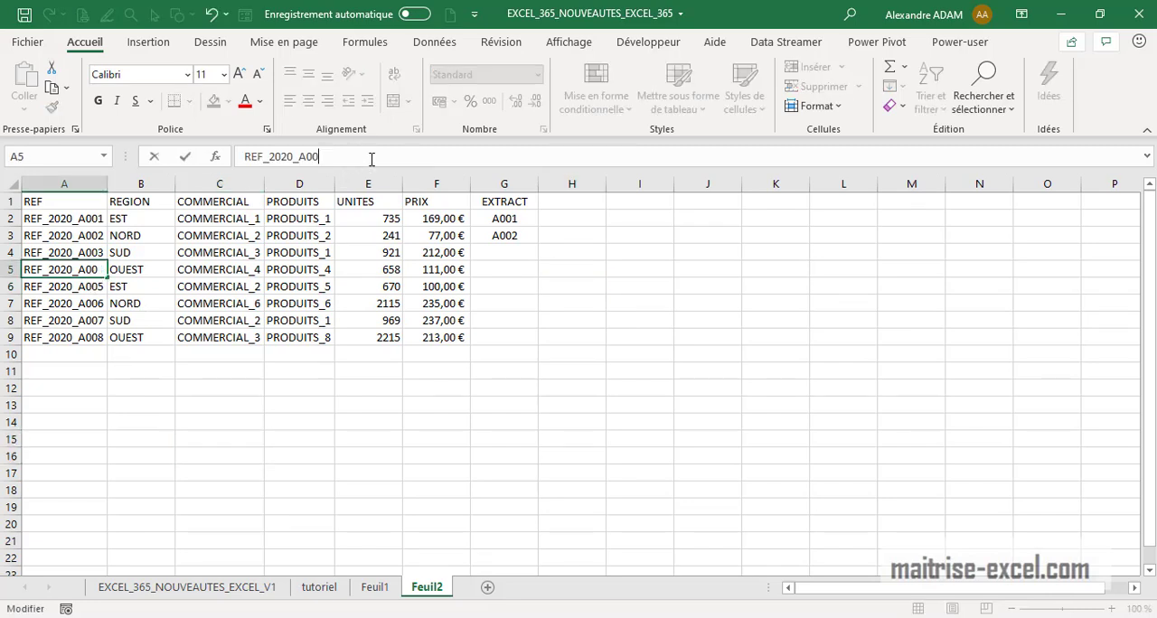
key(Return)
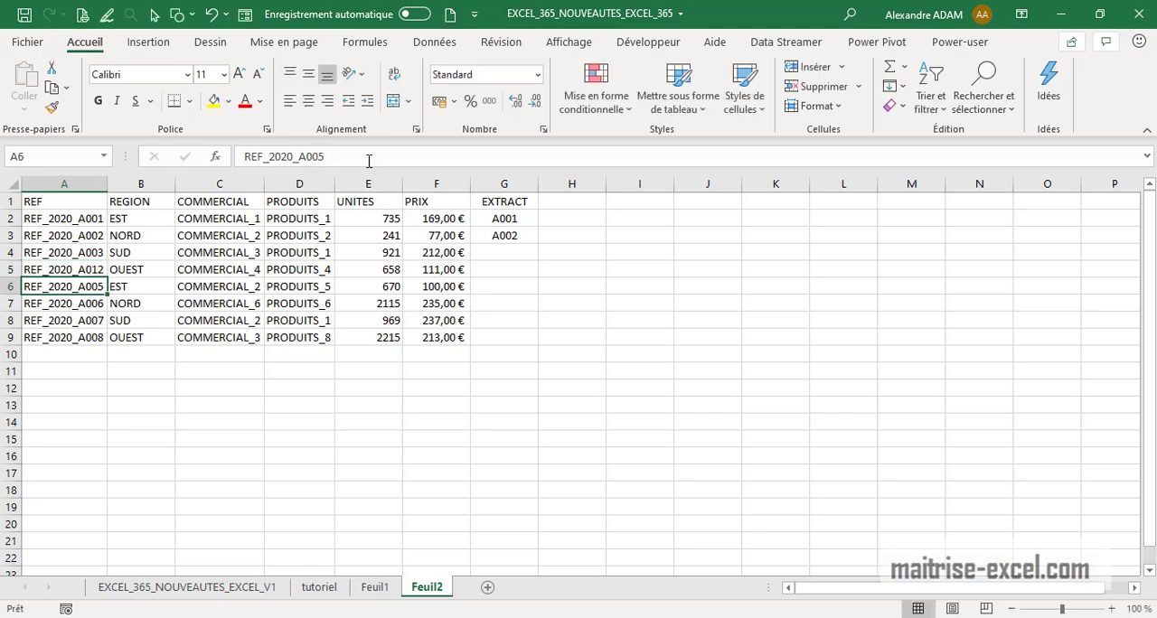
Change A7's reference to REF_2020_A022
click(79, 308)
click(370, 160)
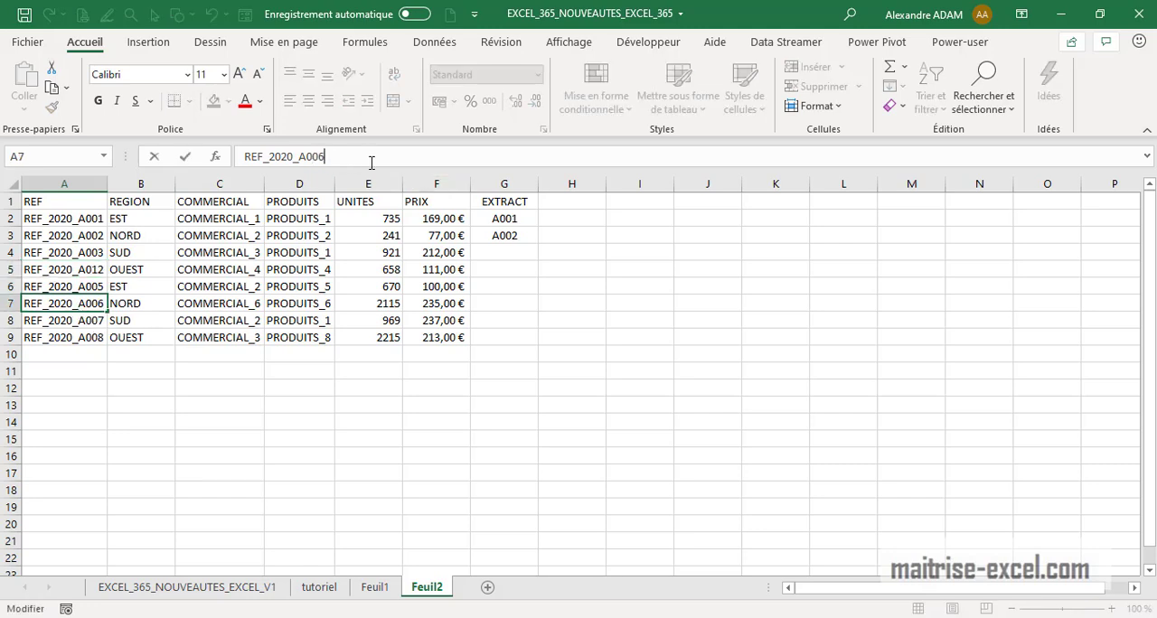
key(BackSpace)
key(BackSpace)
key(Return)
Complete the EXTRACT column from G2 to G9 with Flash Fill
drag(520, 218, 515, 340)
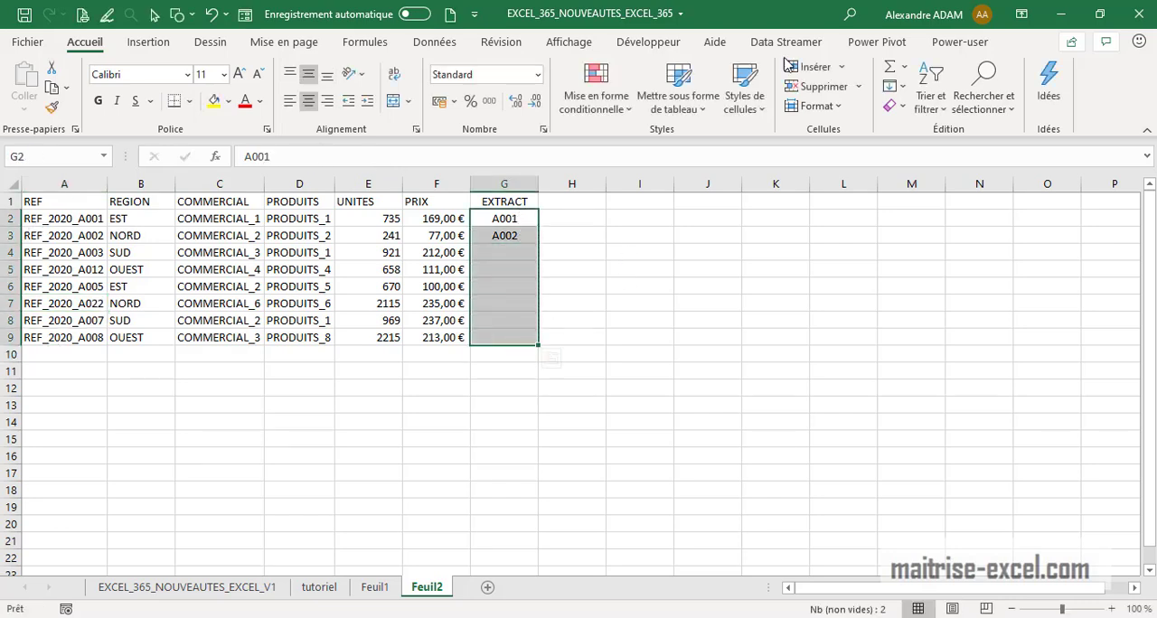
click(434, 42)
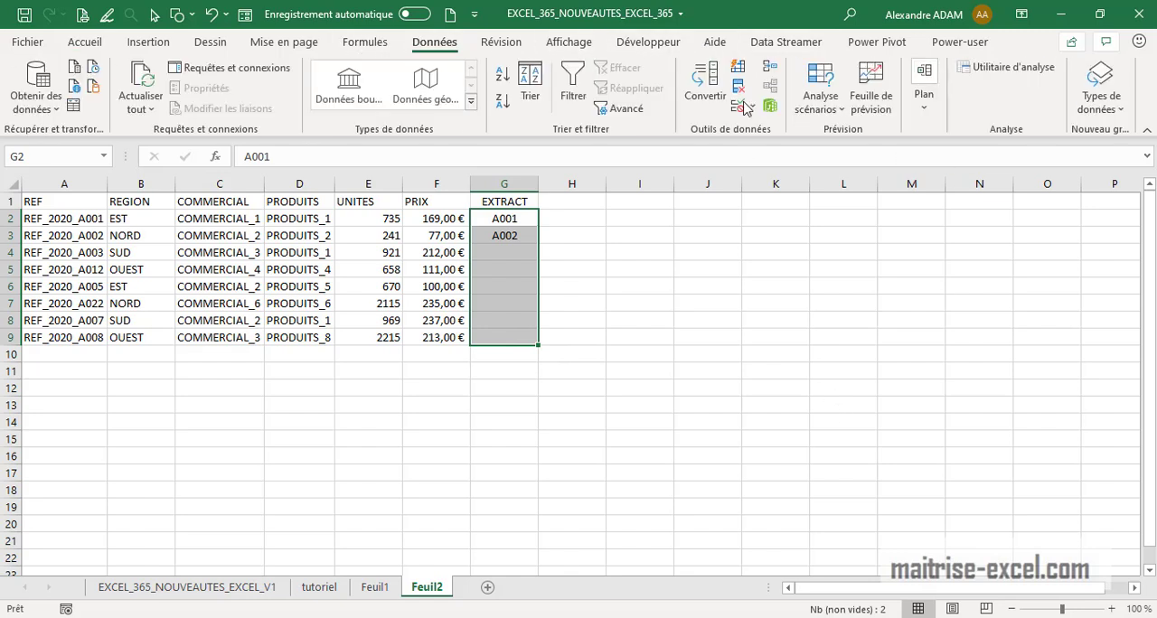
click(738, 68)
click(659, 368)
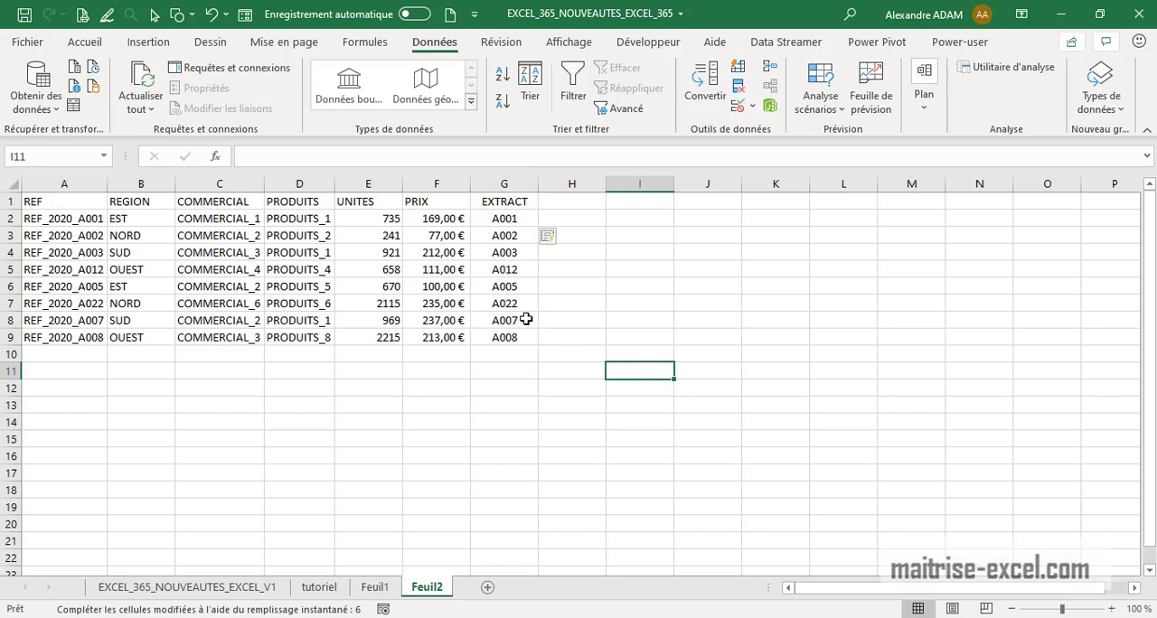
Replace G2 with the formula =DROITE(A2;4) to extract the last four characters of the reference
click(522, 222)
drag(296, 159, 221, 145)
text(=droi)
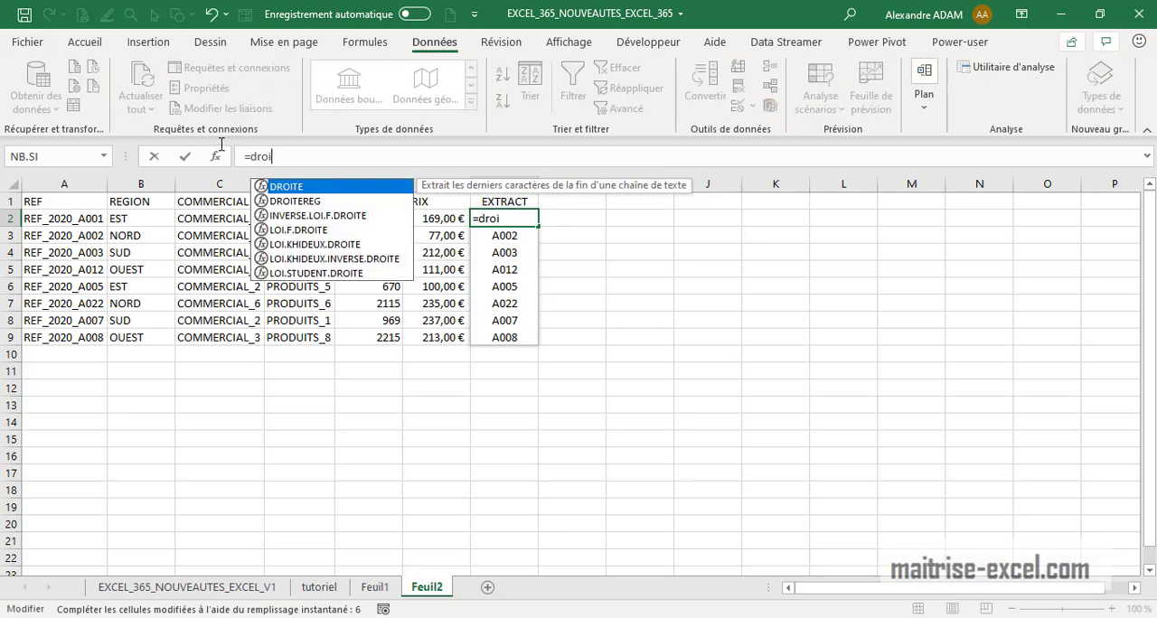
text(te)
double_click(284, 187)
click(94, 219)
text(;4))
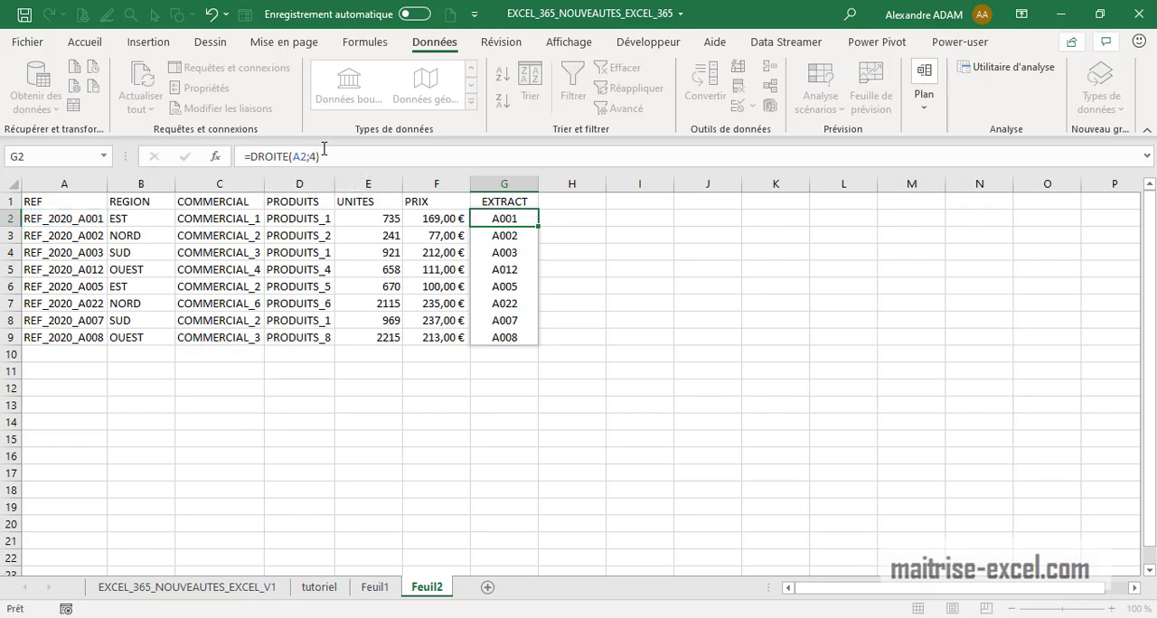
key(Return)
Copy the DROITE formula down the EXTRACT column to G9
click(493, 218)
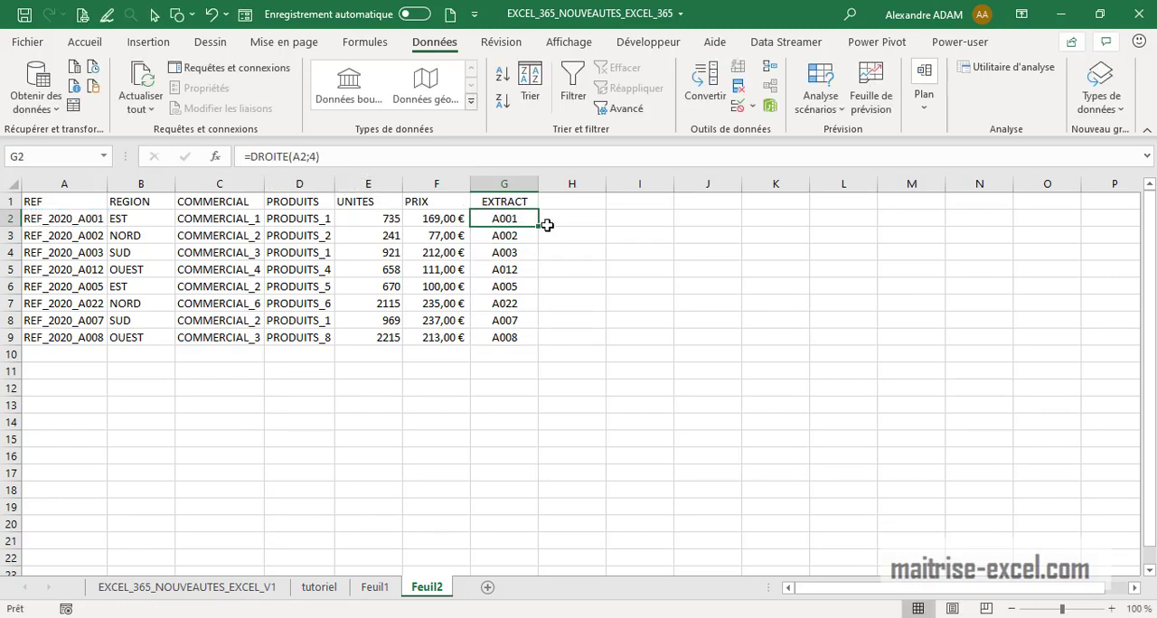
drag(538, 230, 539, 344)
click(705, 387)
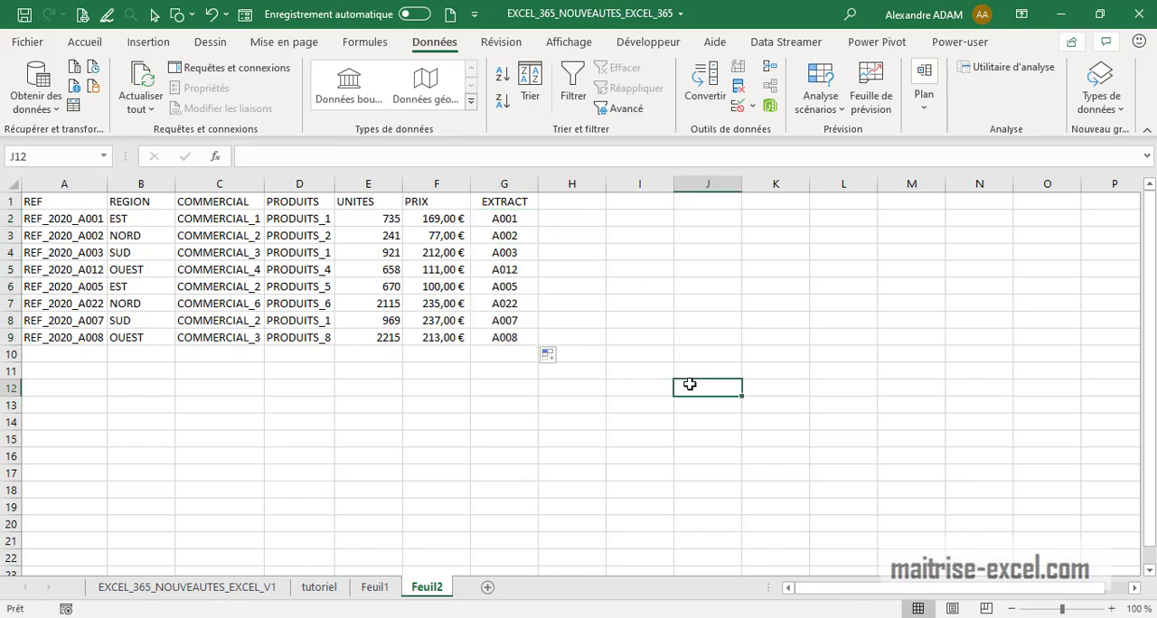
Change A4's reference to REF_2020_B003
click(494, 219)
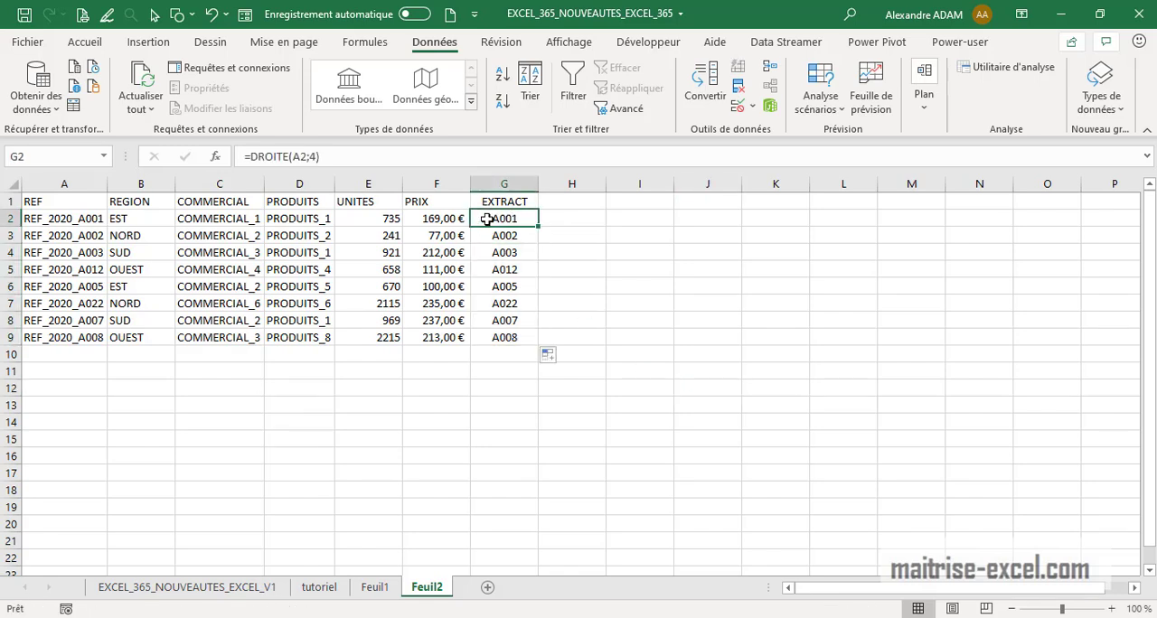
click(78, 259)
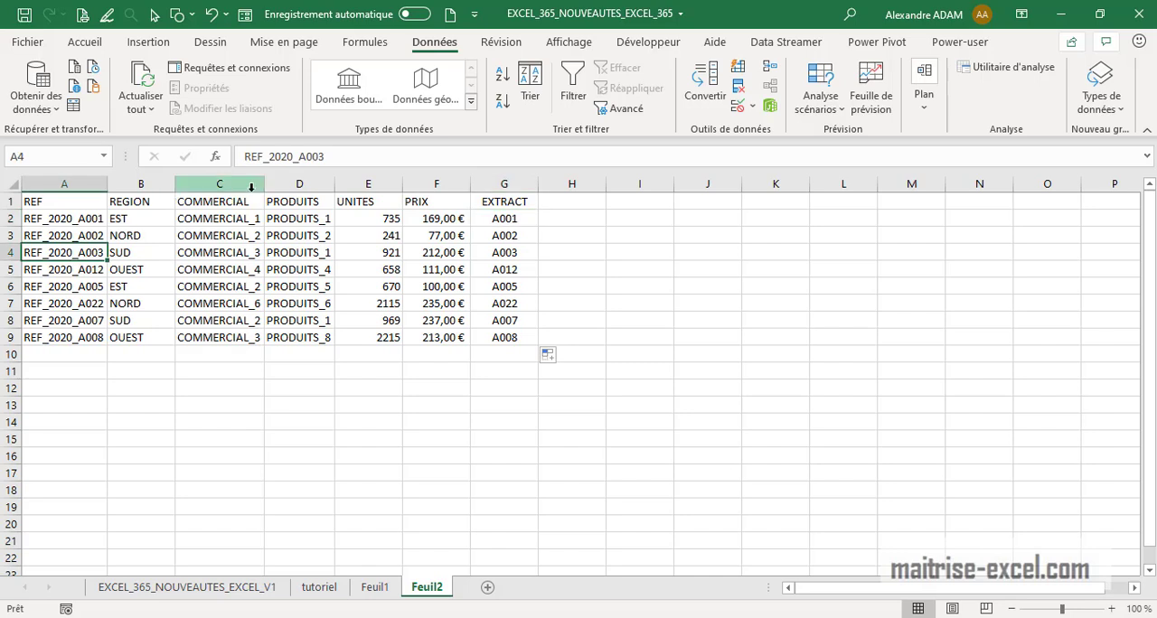
click(304, 157)
key(Delete)
text(B)
key(Return)
Change A8's reference to REF_2020_C007
click(82, 321)
click(308, 156)
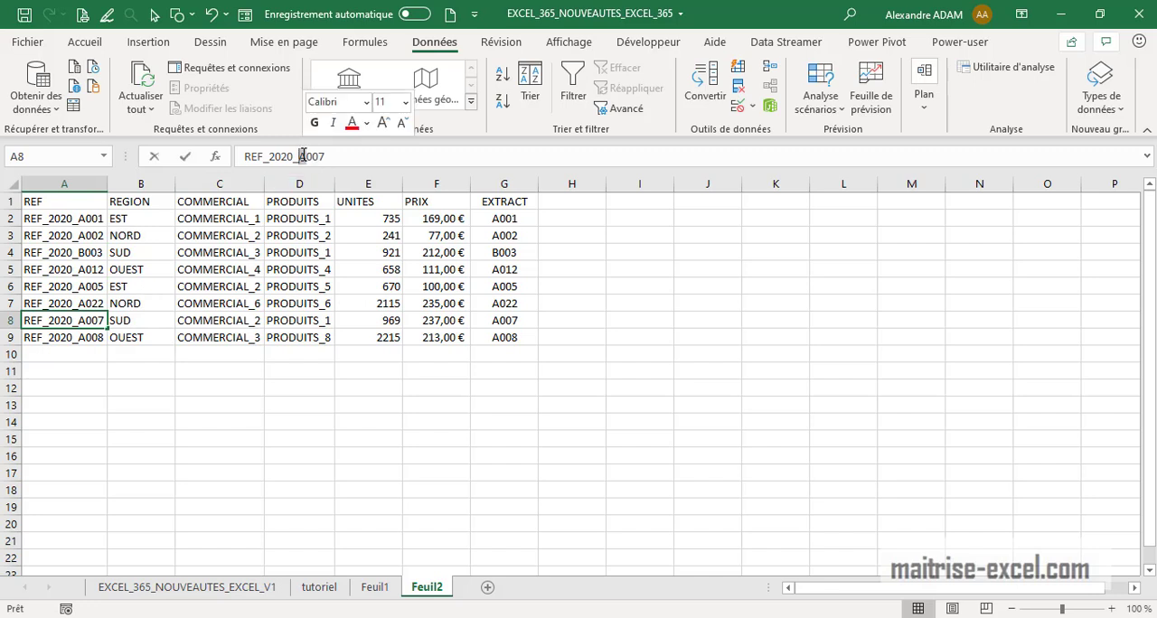
click(304, 156)
key(Delete)
text(B)
key(BackSpace)
text(C)
click(797, 369)
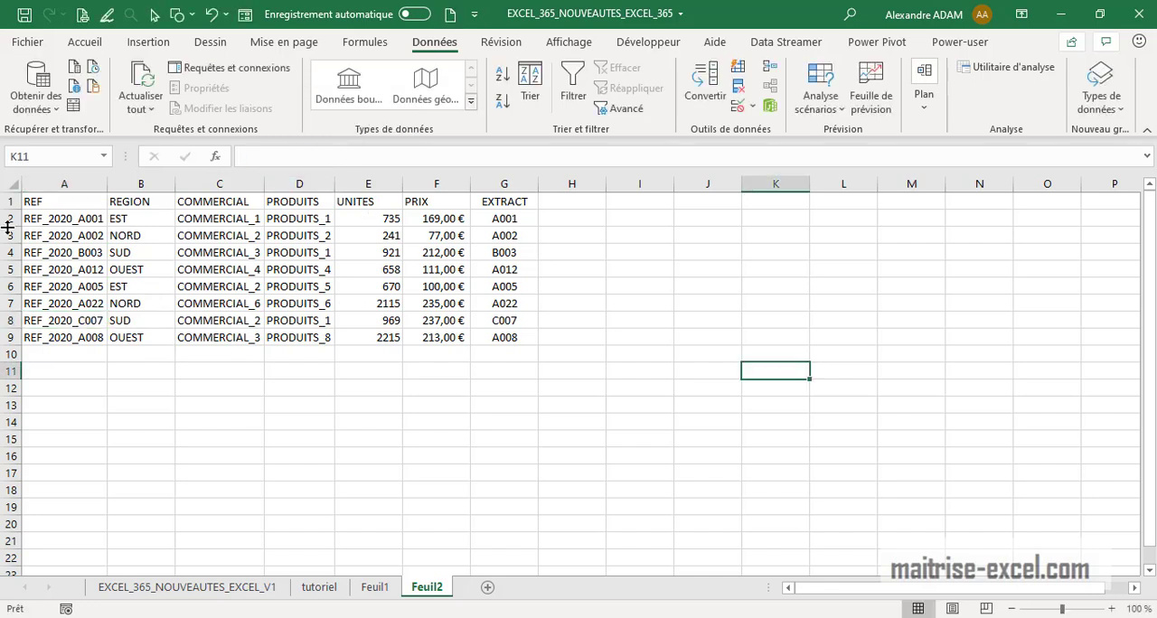
Change A3's reference to REF_2020_D002
click(86, 237)
click(298, 159)
key(Delete)
text(D)
key(Return)
click(776, 353)
Overwrite G2, G3 and G4 with the letters A, D and B
click(505, 237)
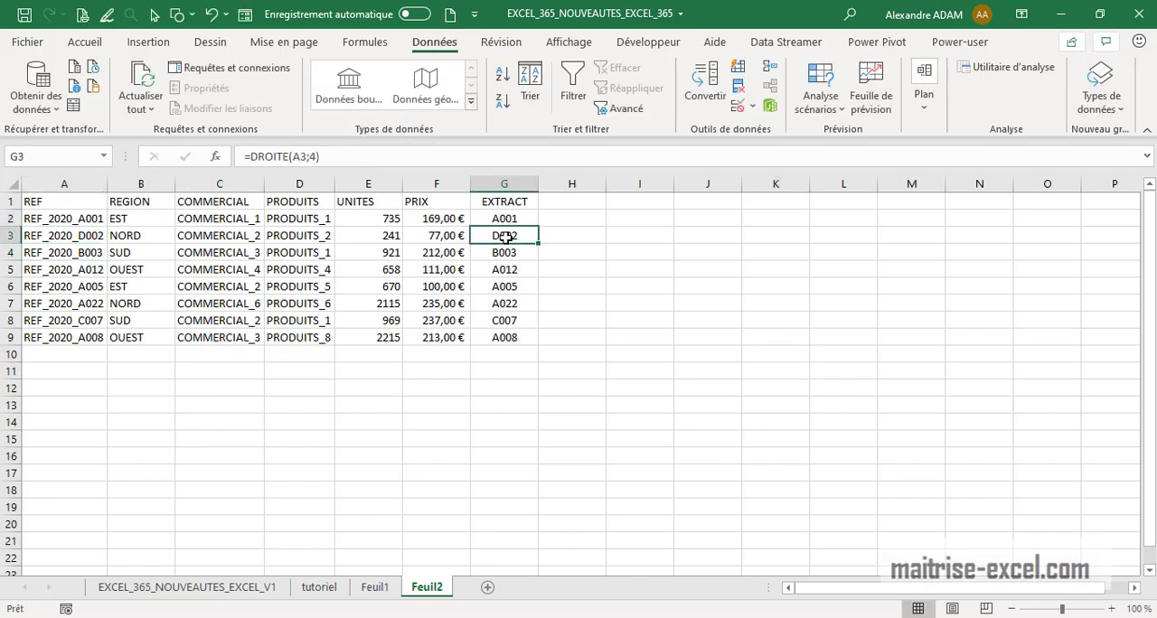
click(605, 233)
click(518, 220)
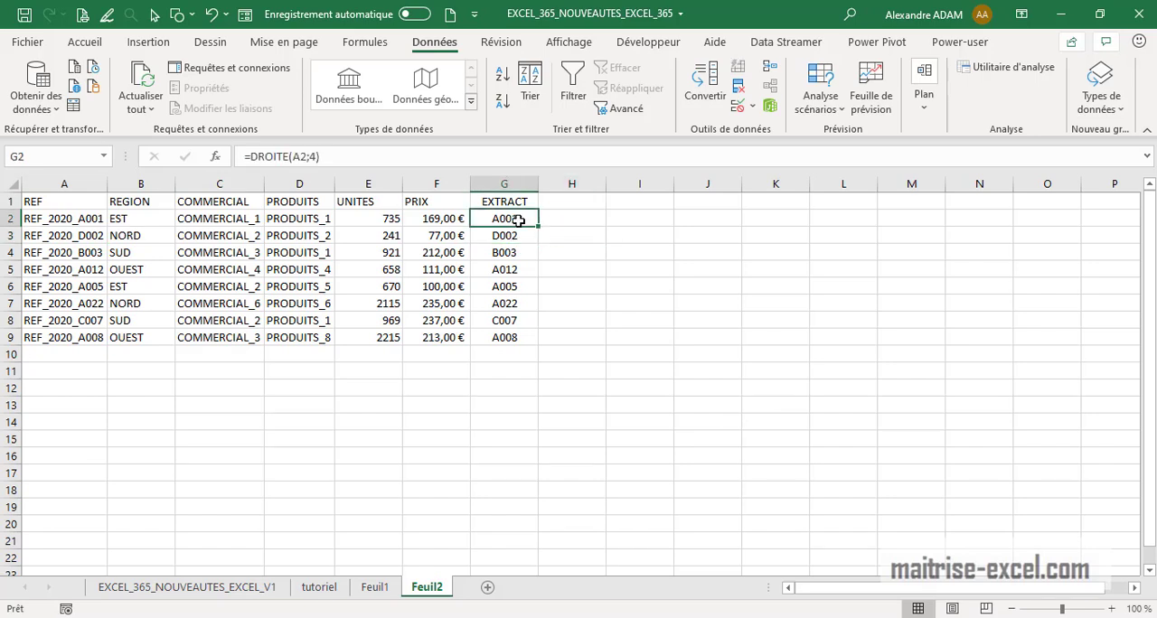
text(A)
click(530, 236)
text(D)
click(528, 250)
text(B)
Clear the EXTRACT formulas from G5 to G9
drag(525, 276, 520, 339)
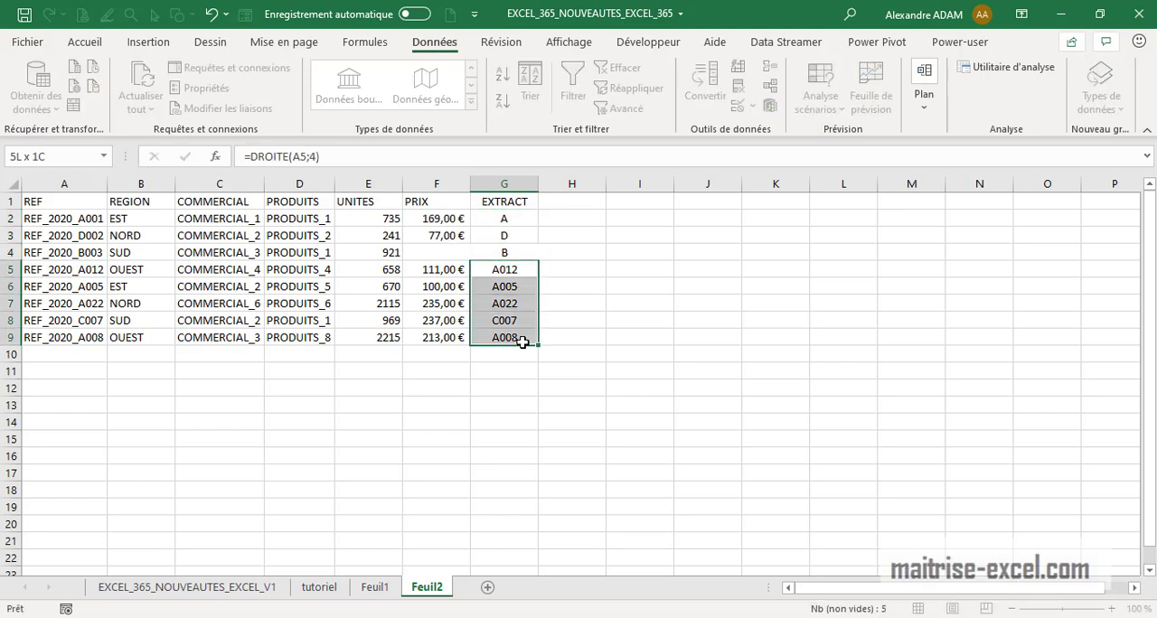
key(Delete)
click(692, 354)
Complete the EXTRACT letters from G2 to G9 with Flash Fill
drag(519, 225, 504, 335)
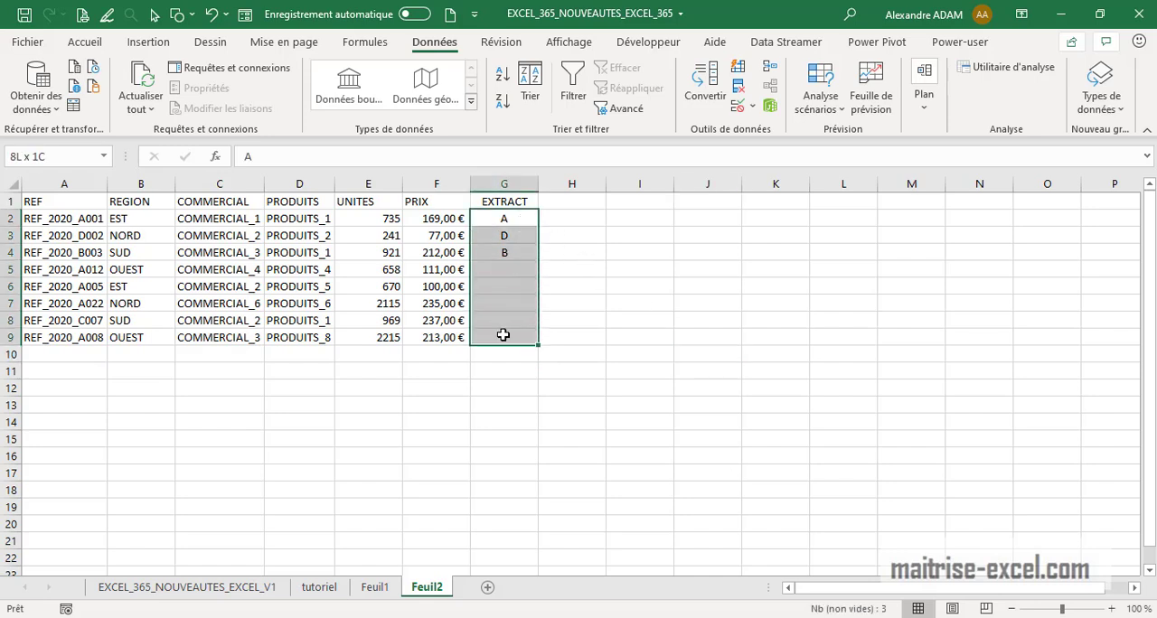
click(738, 66)
click(638, 285)
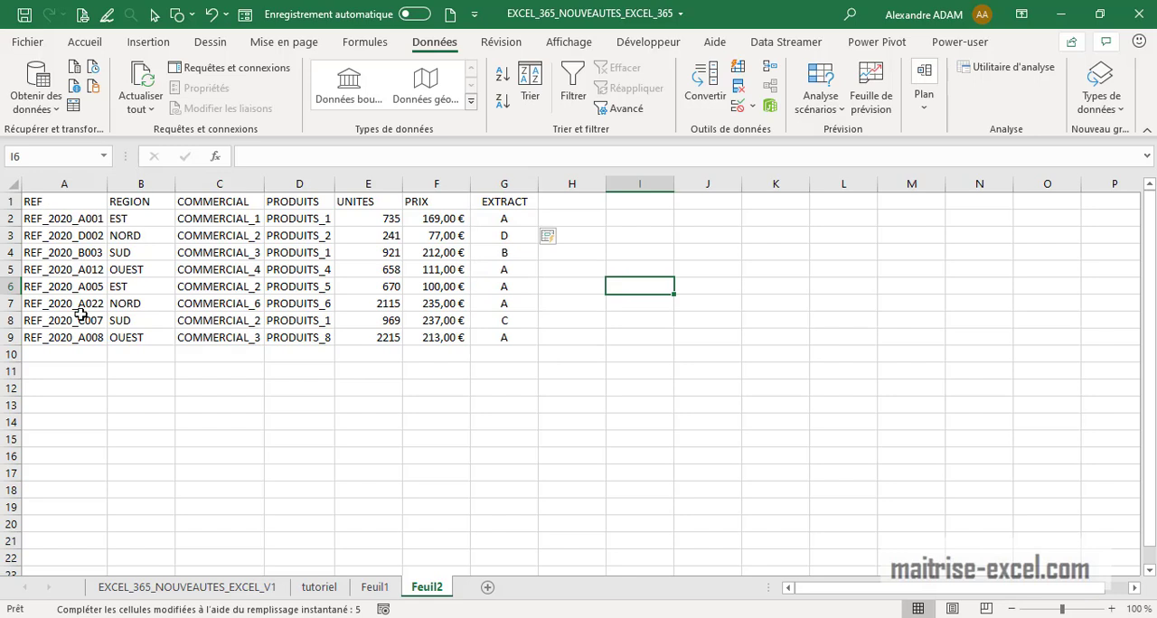
Examine the Flash Fill options and the extracted letters in the EXTRACT column
click(583, 351)
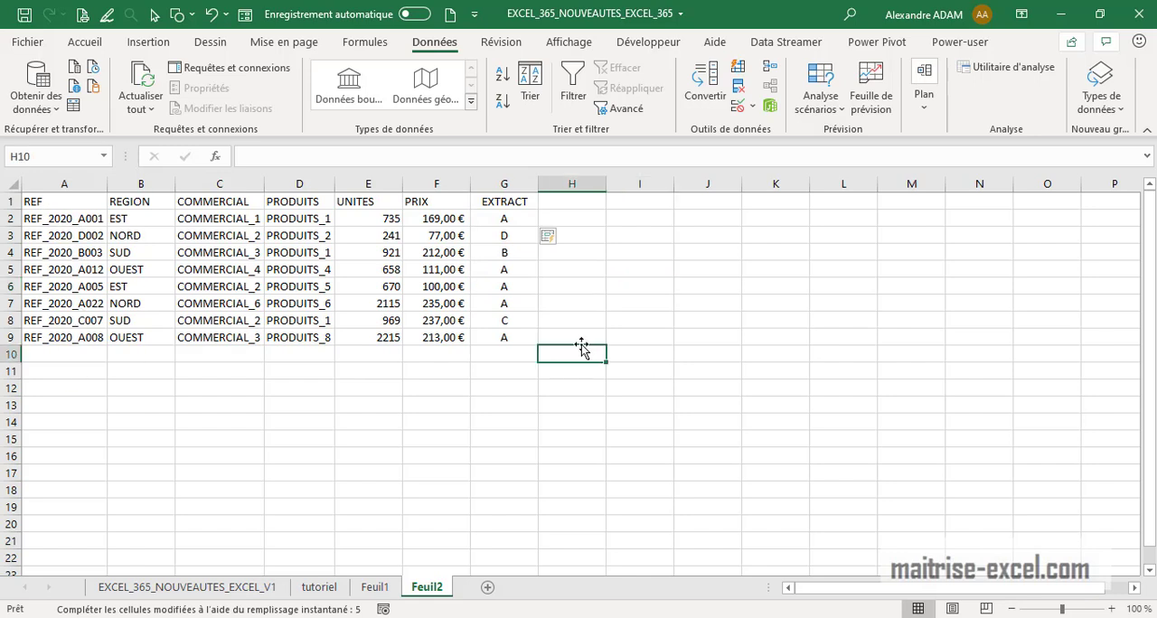
click(558, 237)
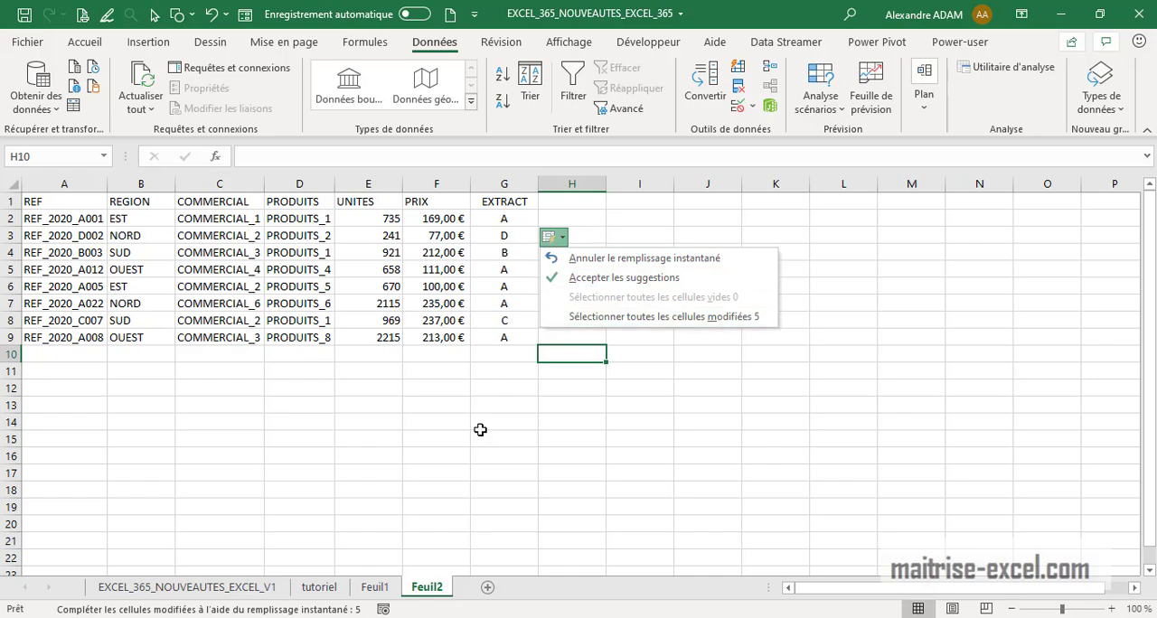
drag(484, 439, 484, 422)
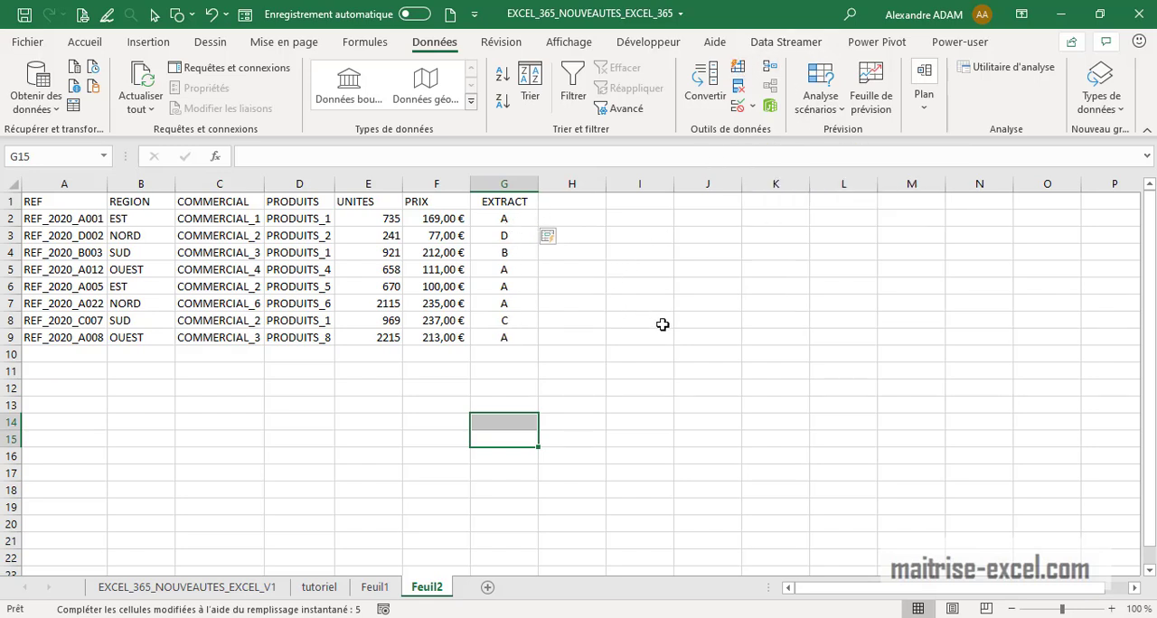
click(633, 334)
drag(486, 218, 497, 288)
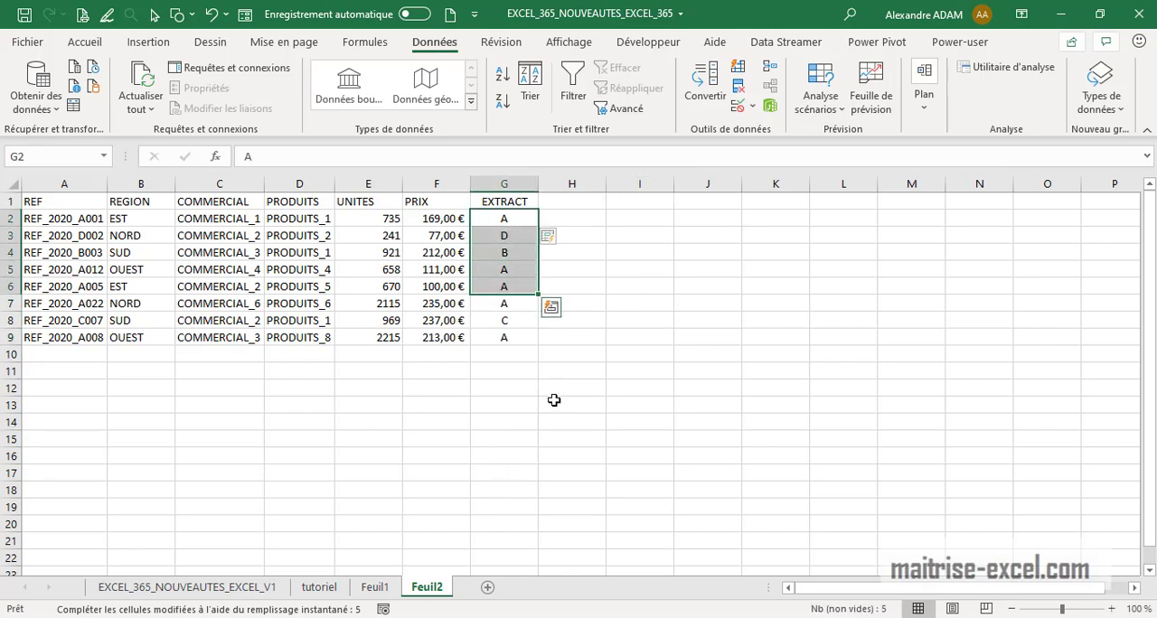
click(667, 406)
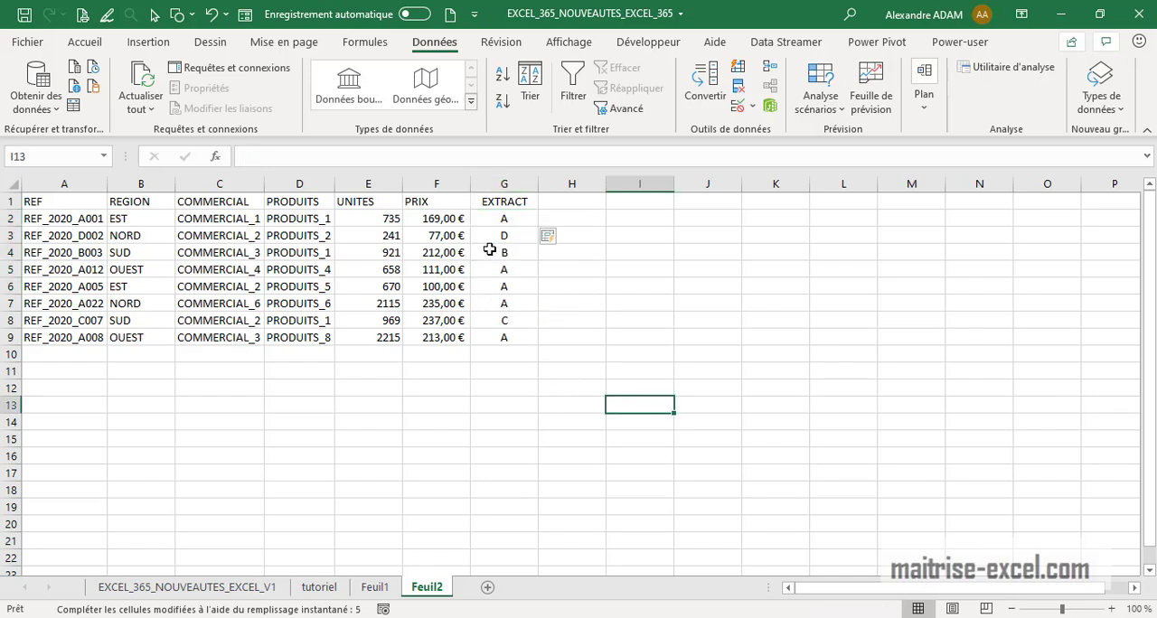
drag(431, 406, 433, 388)
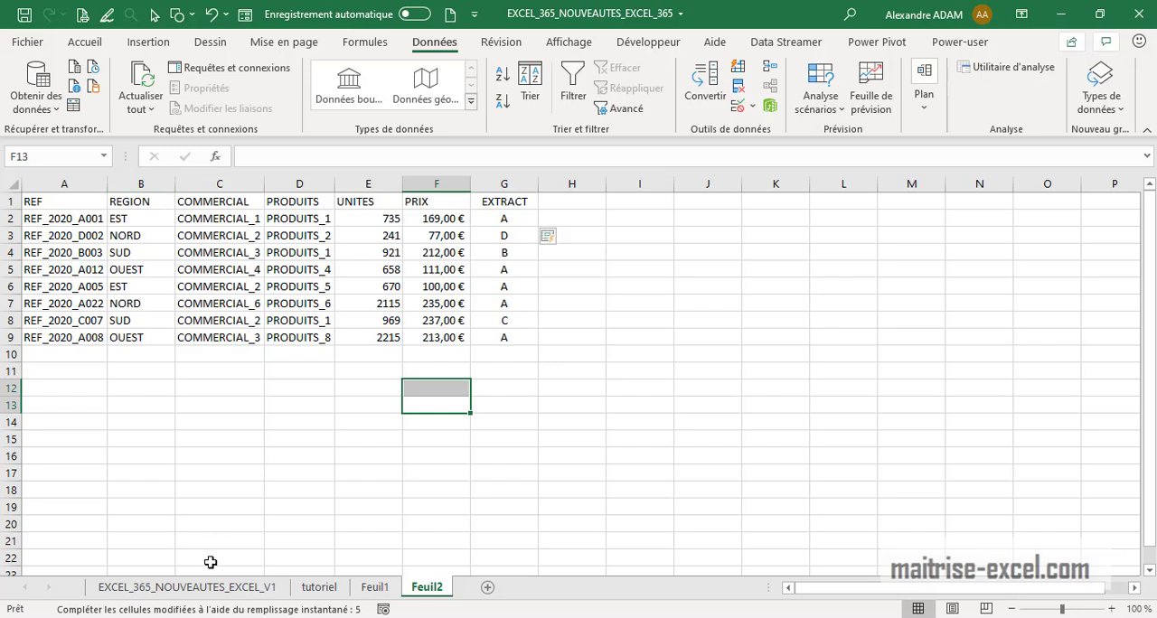
On the EXCEL_365_NOUVEAUTES_EXCEL_V1 sheet, enter FLASCH FILL as topic 2 in C6
click(222, 589)
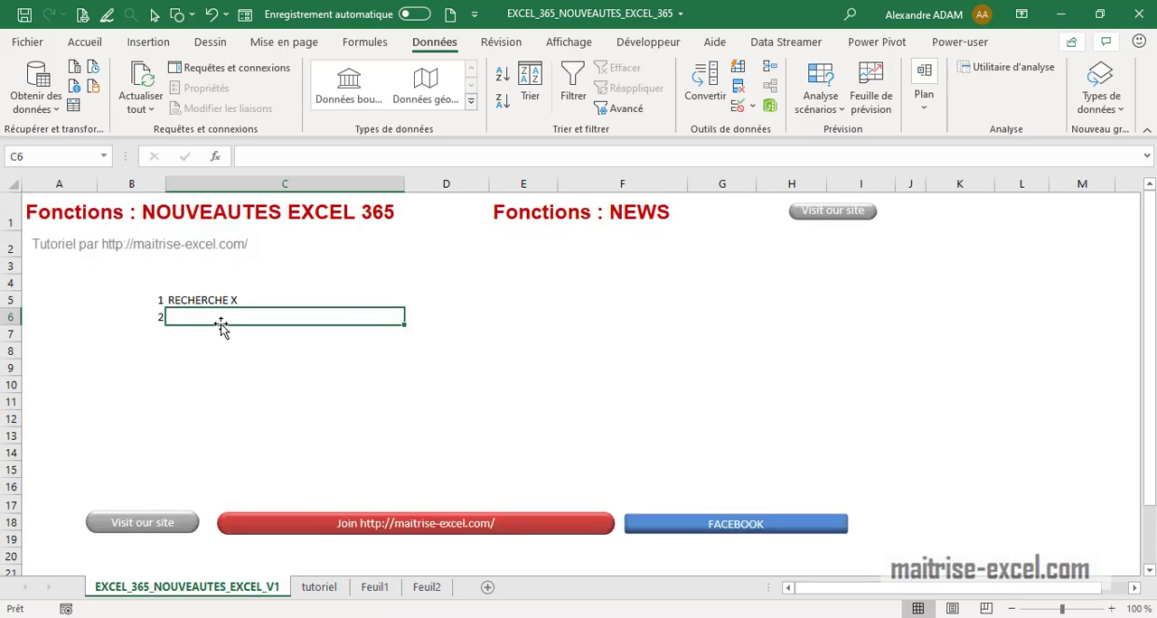
text(FLACH)
key(BackSpace)
key(BackSpace)
text(SCH FI)
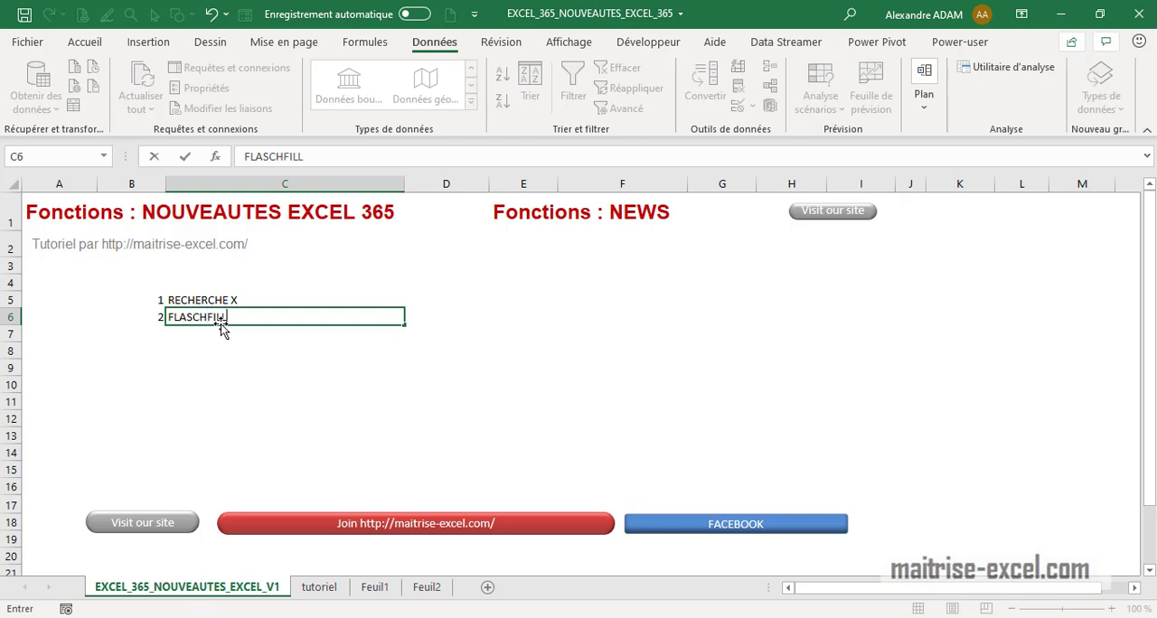
text(LL)
click(210, 318)
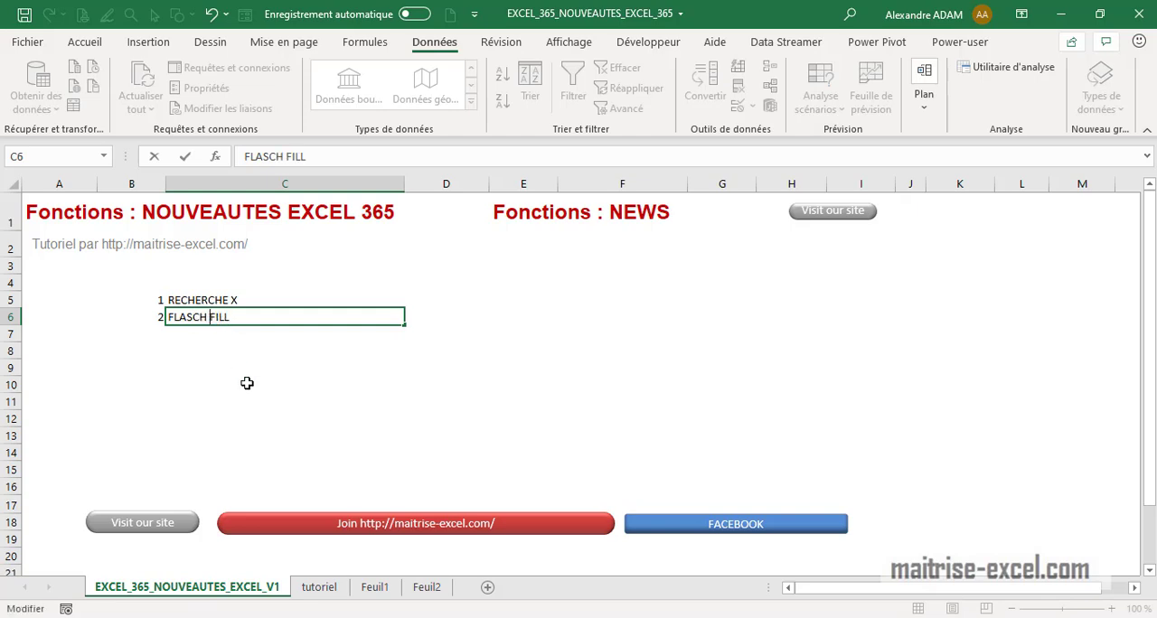
Correct the C6 entry to FLASH FILL
click(245, 383)
click(204, 319)
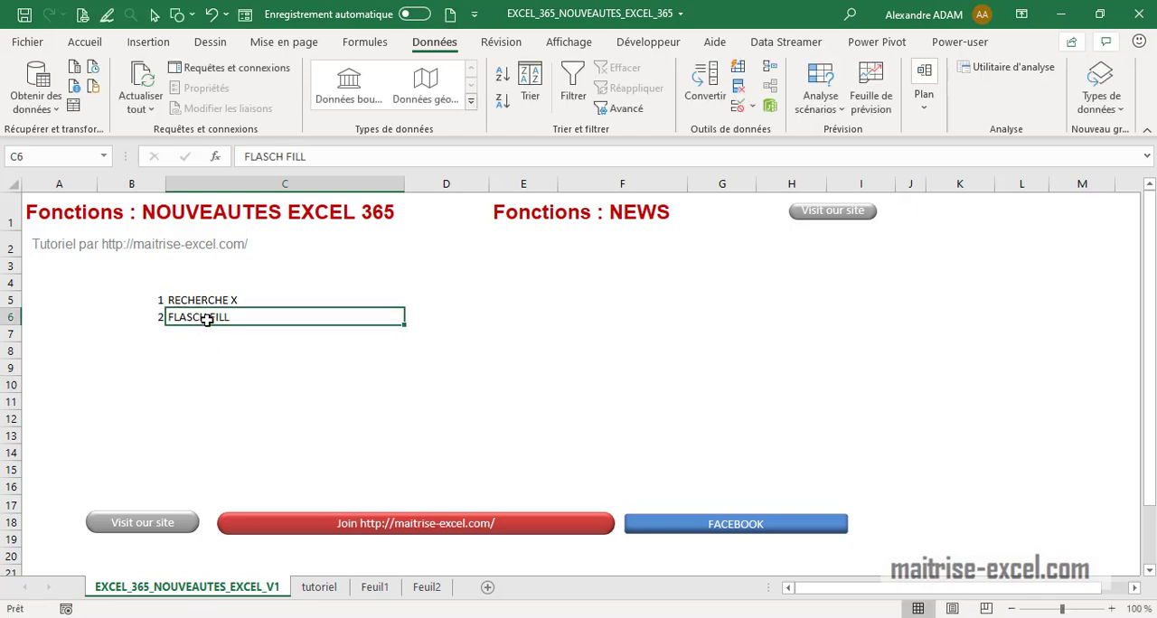
click(278, 157)
key(Delete)
key(Return)
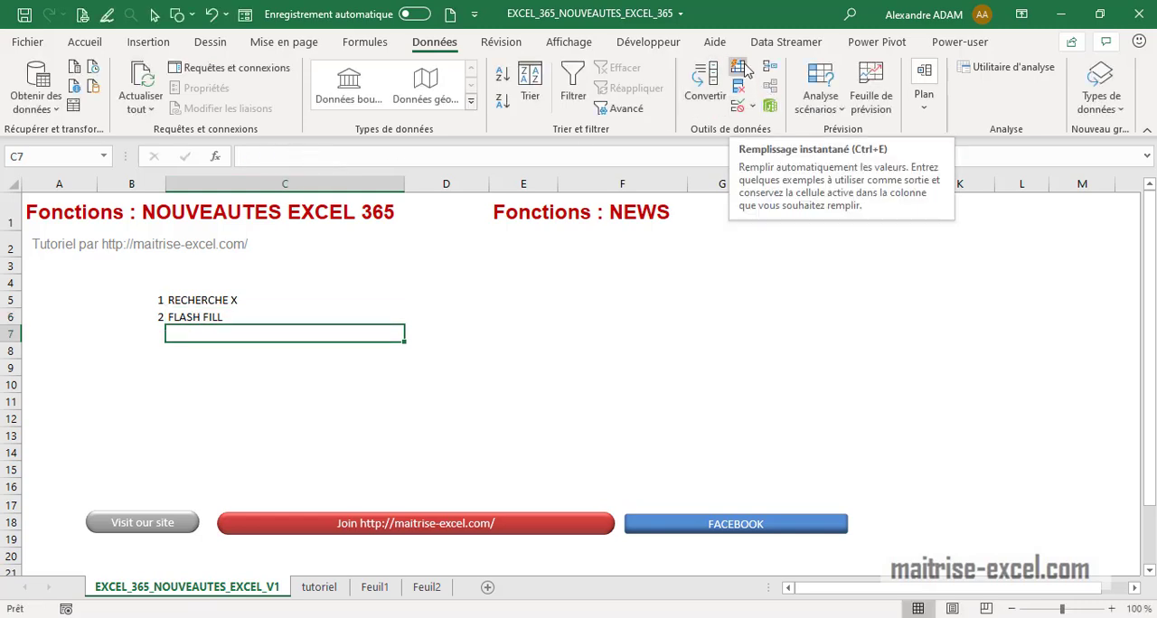
Return to Feuil2 and insert a blank column before the REGION column
click(435, 386)
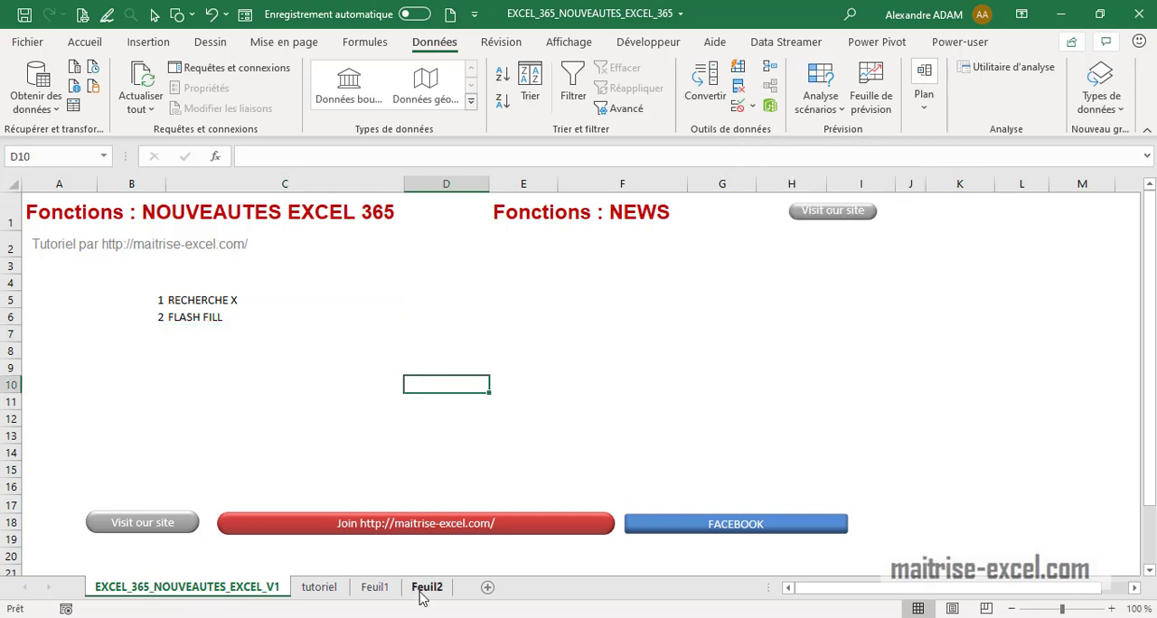
click(427, 587)
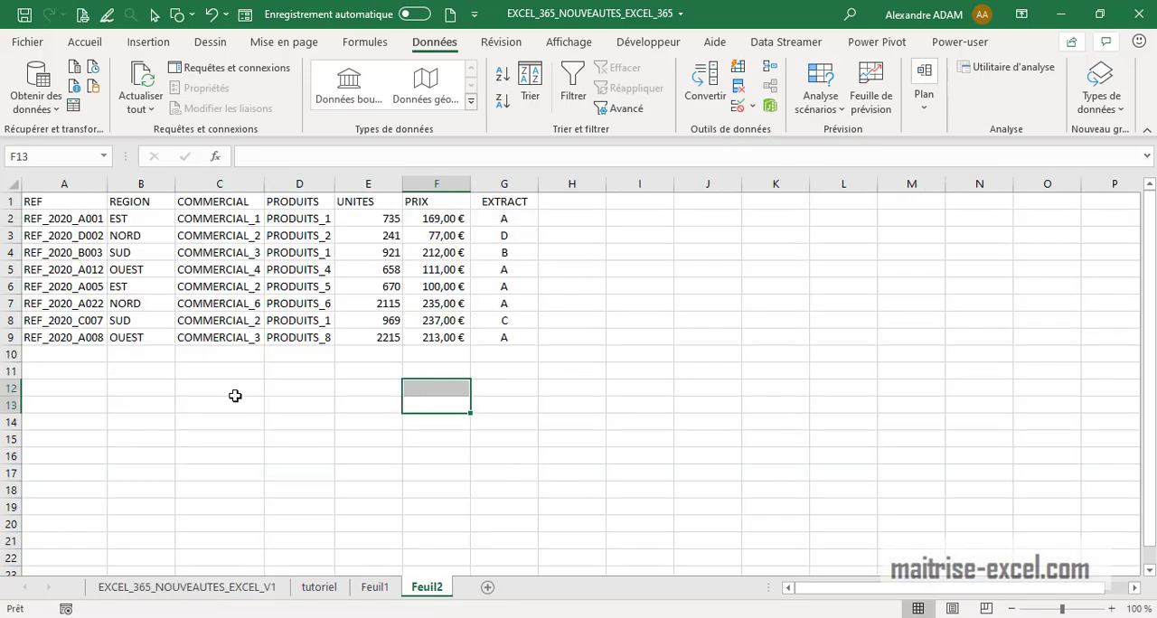
drag(193, 454, 191, 441)
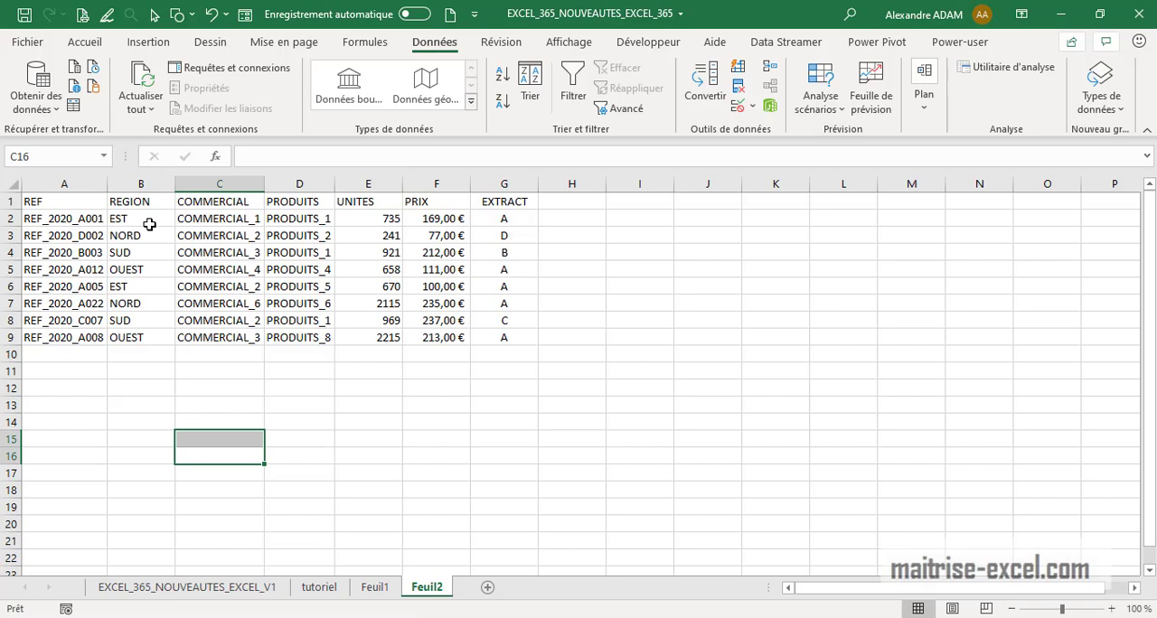
click(150, 219)
right_click(161, 185)
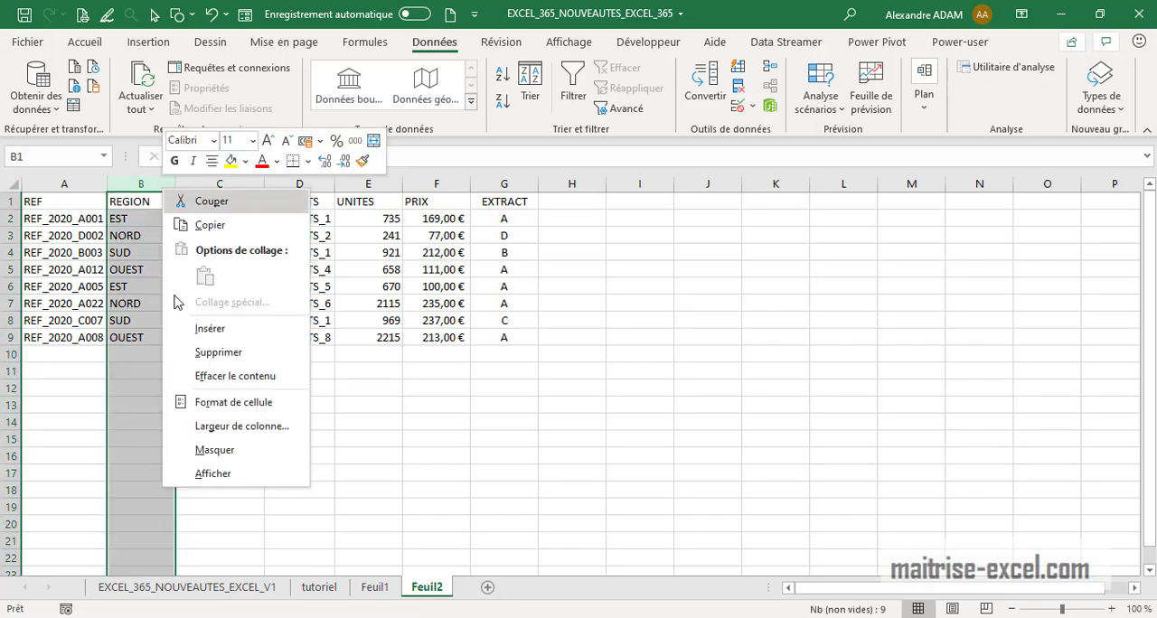
click(194, 325)
Set the new column B header to PAYS
click(144, 198)
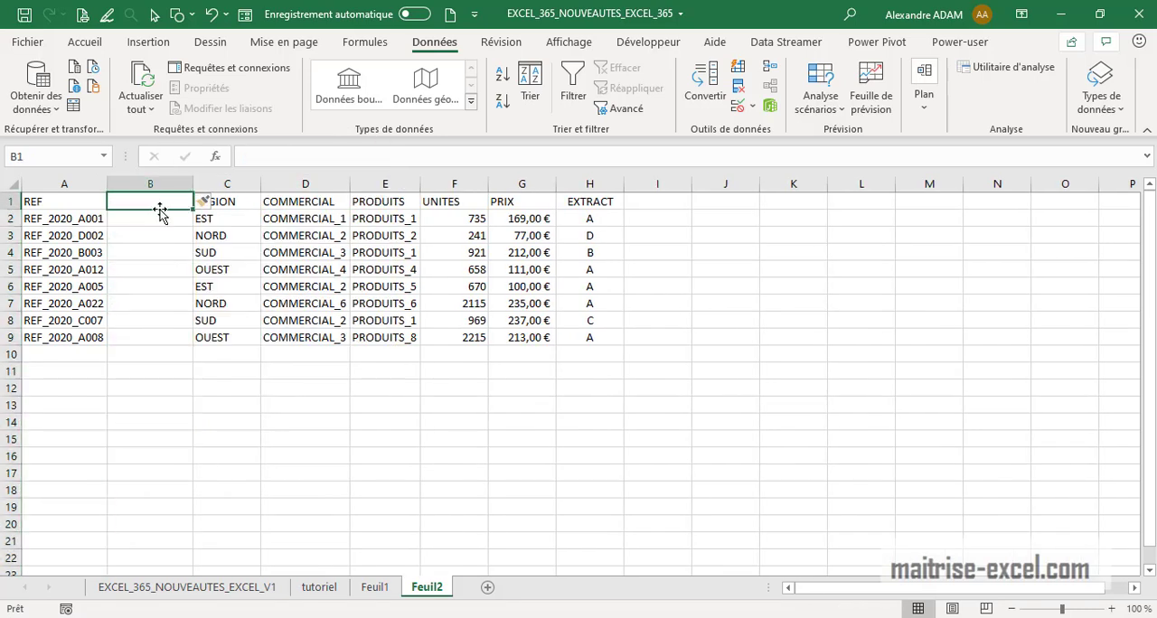
text(PAUS)
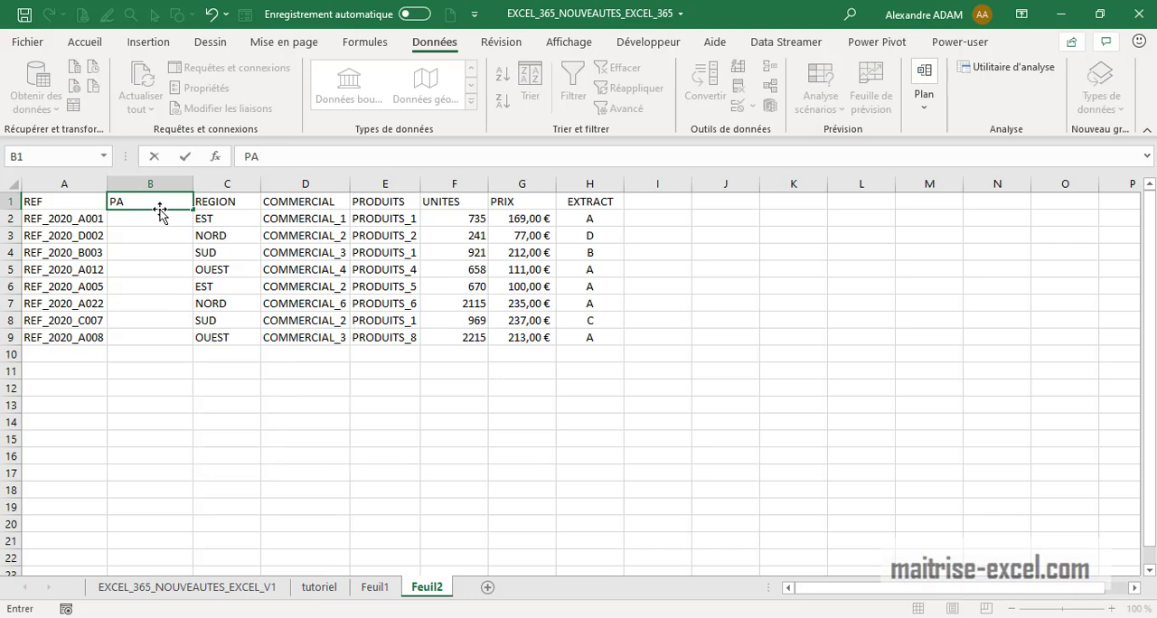
key(BackSpace)
key(Return)
Enter France in B2 and copy it down to B5
text(FRANCE)
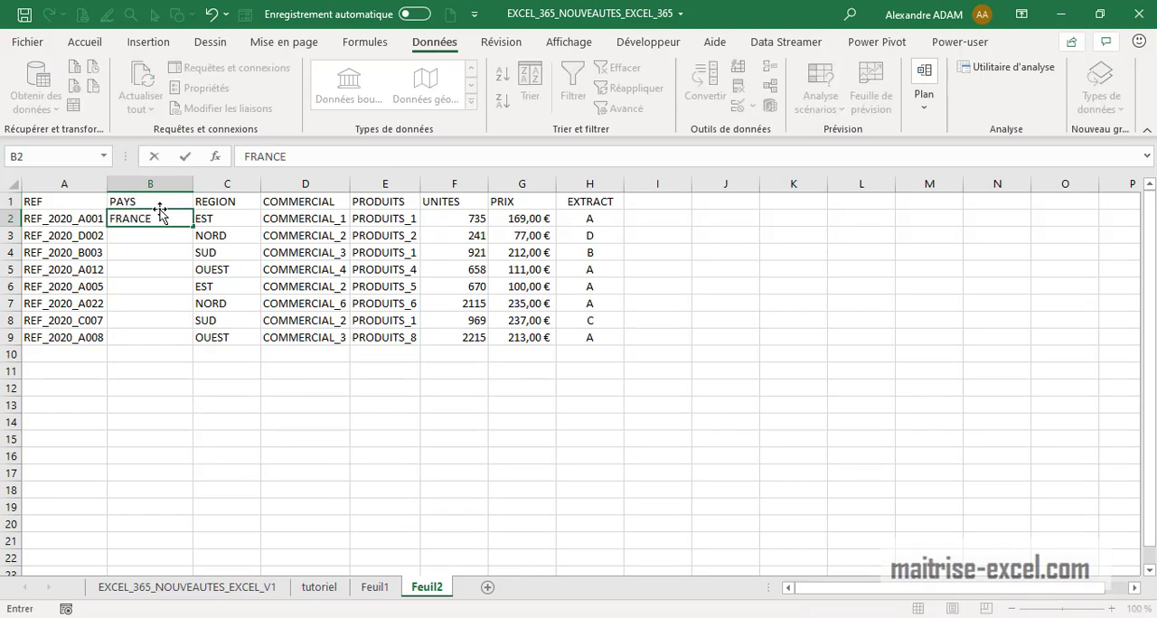
key(Return)
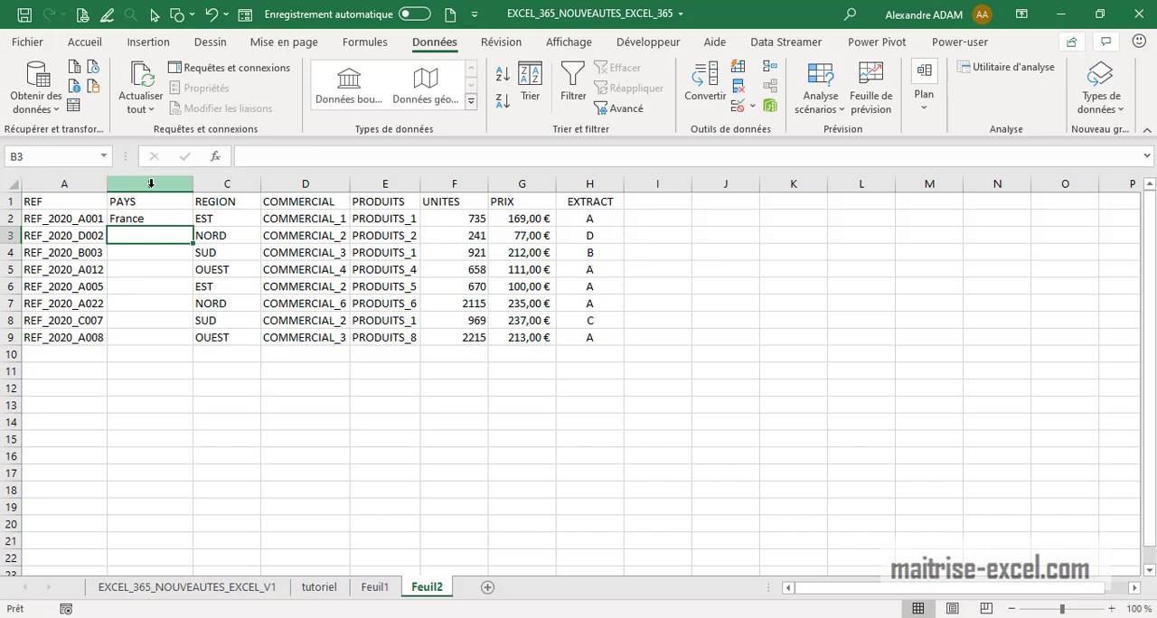
click(160, 220)
drag(195, 232, 198, 280)
click(174, 290)
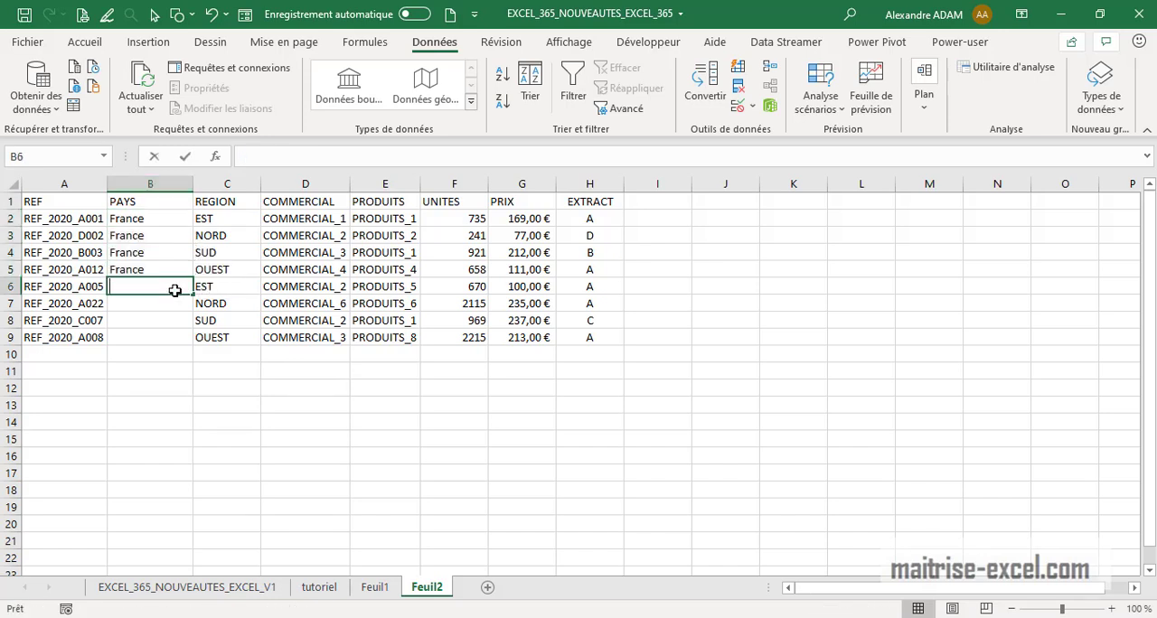
Enter Allemagne in B6 and copy it down to B7
text(Allemagne)
key(Return)
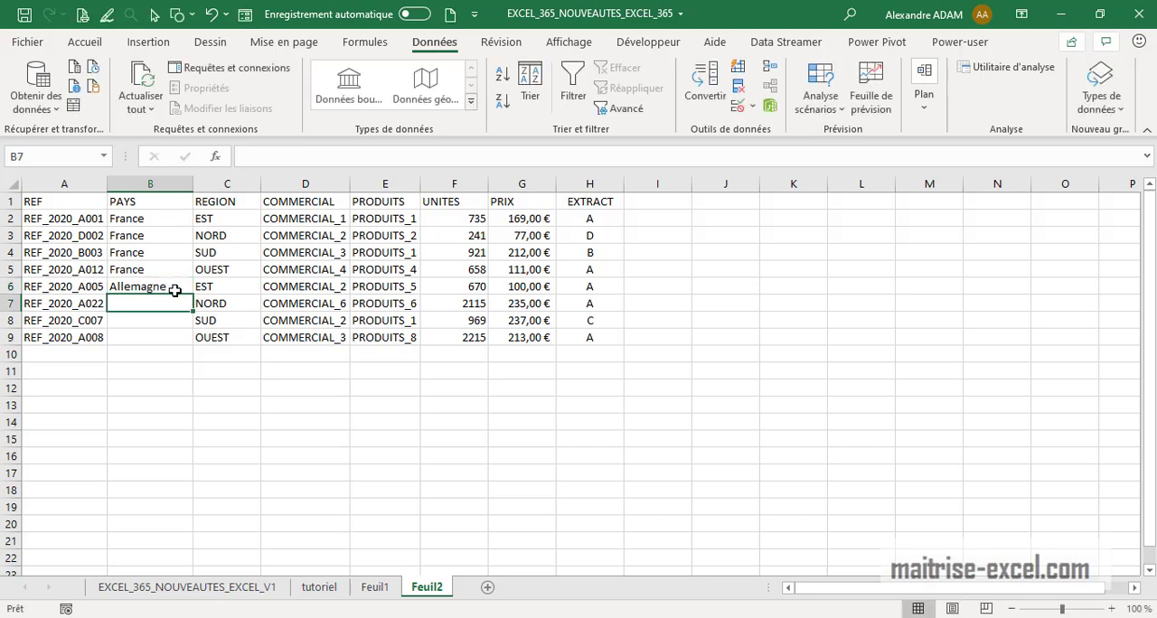
click(175, 290)
drag(193, 296, 192, 313)
Enter Suisse in B8 and Portugal in B9
click(154, 323)
text(Suisse)
key(Return)
text(Po)
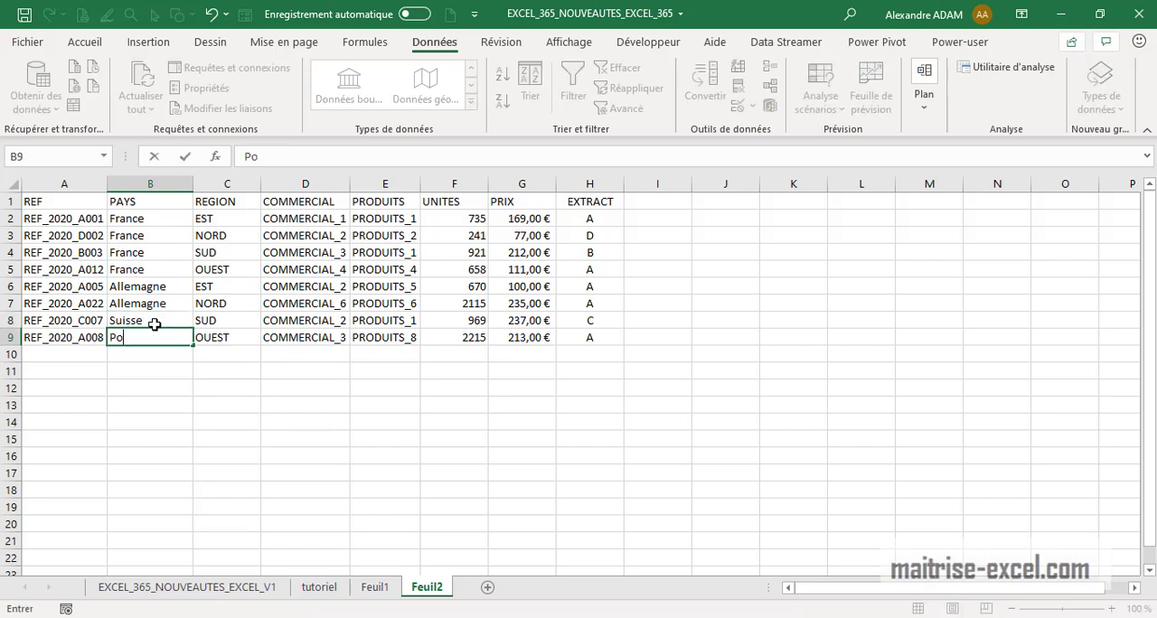
text(rtugal)
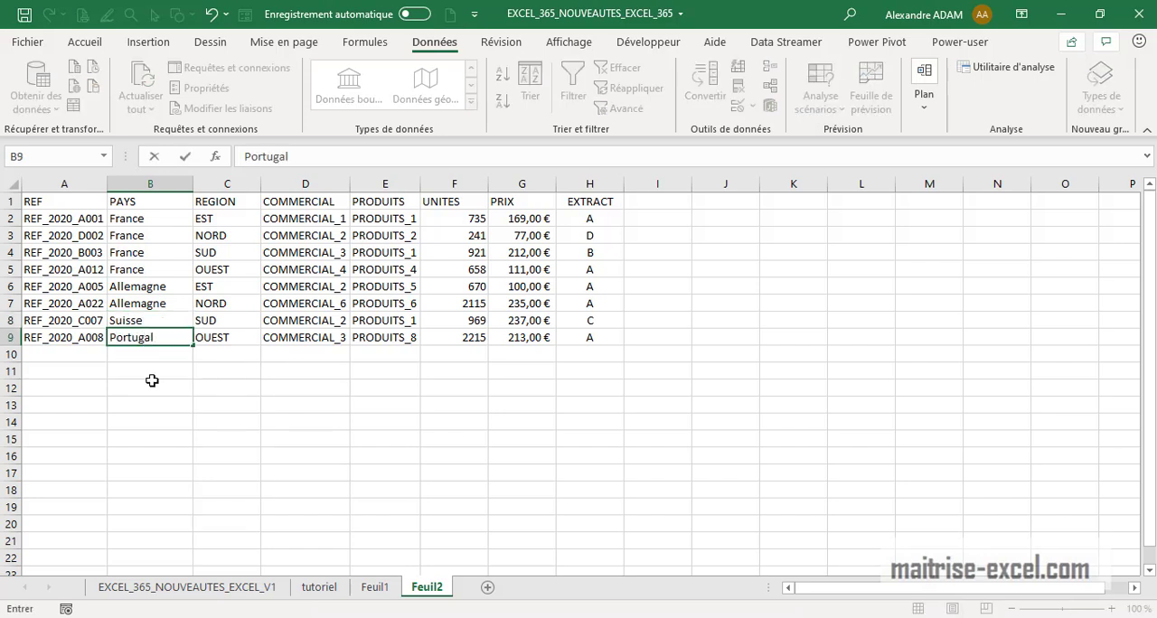
click(138, 415)
Convert the countries in B2:B9 to the Geography data type and insert their Population field
drag(165, 220, 161, 340)
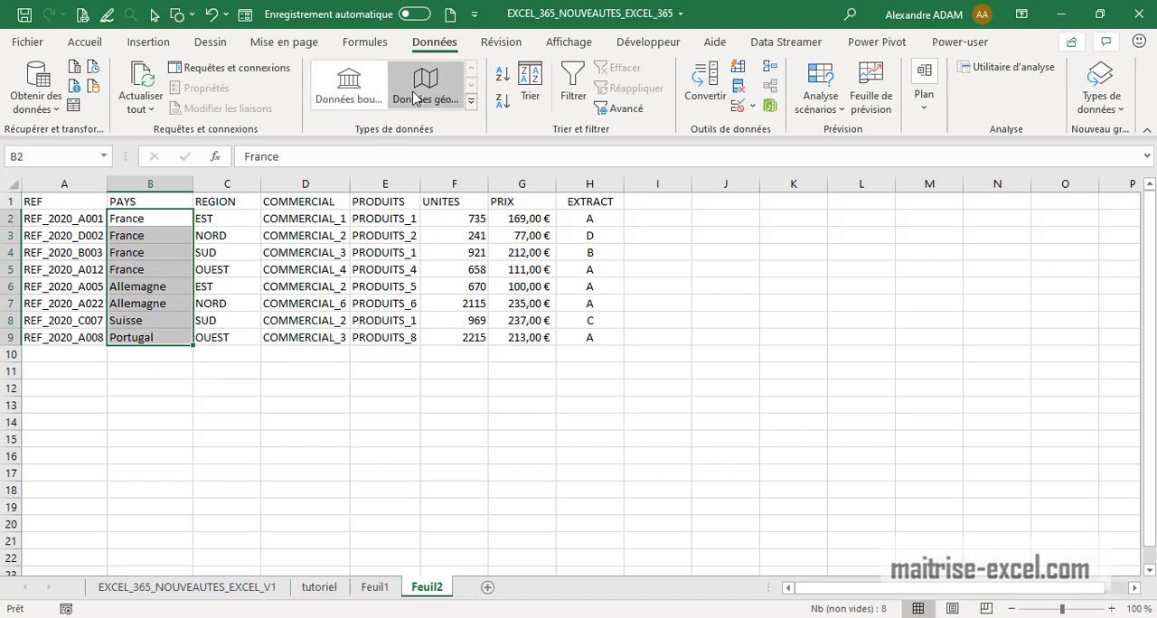
click(416, 96)
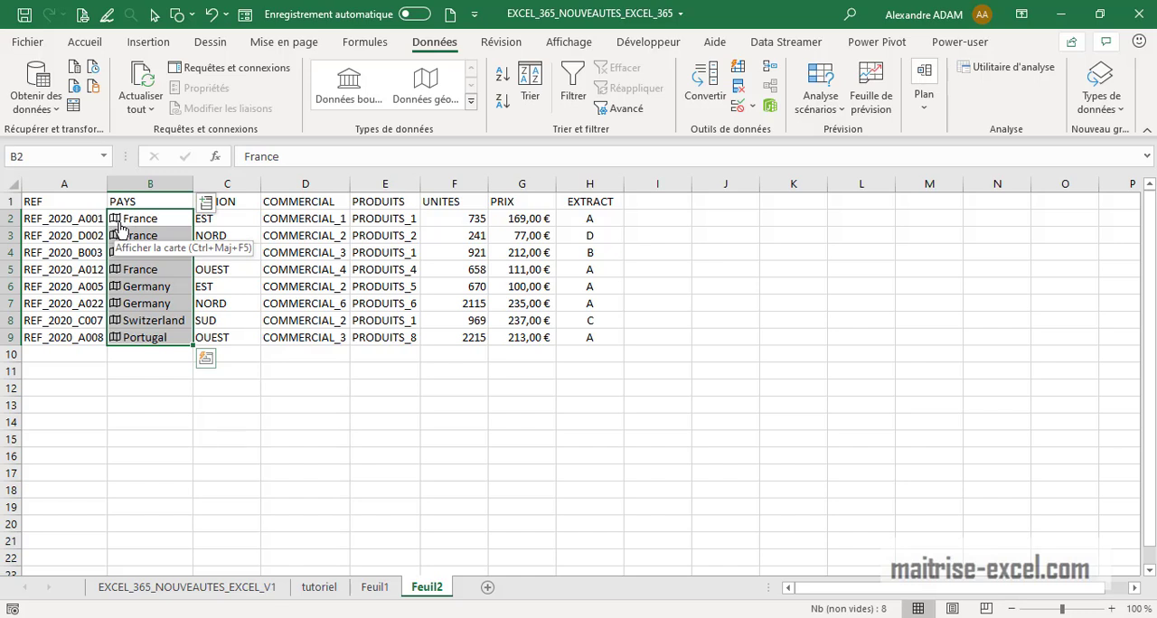
click(206, 205)
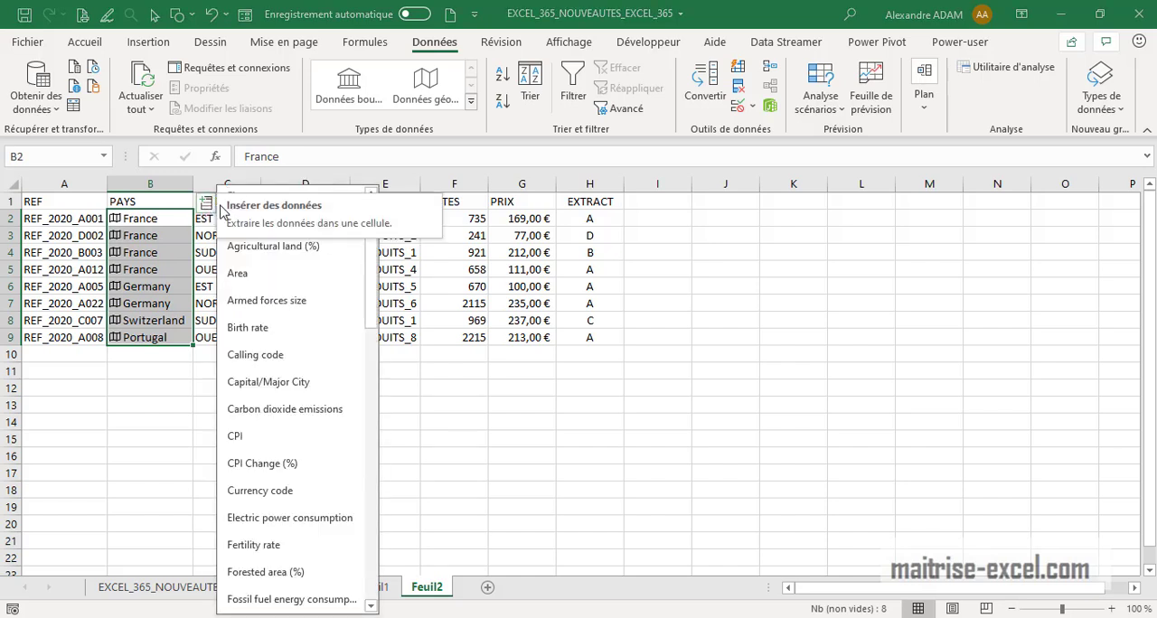
drag(371, 284, 381, 261)
scroll(360, 414, down, 8)
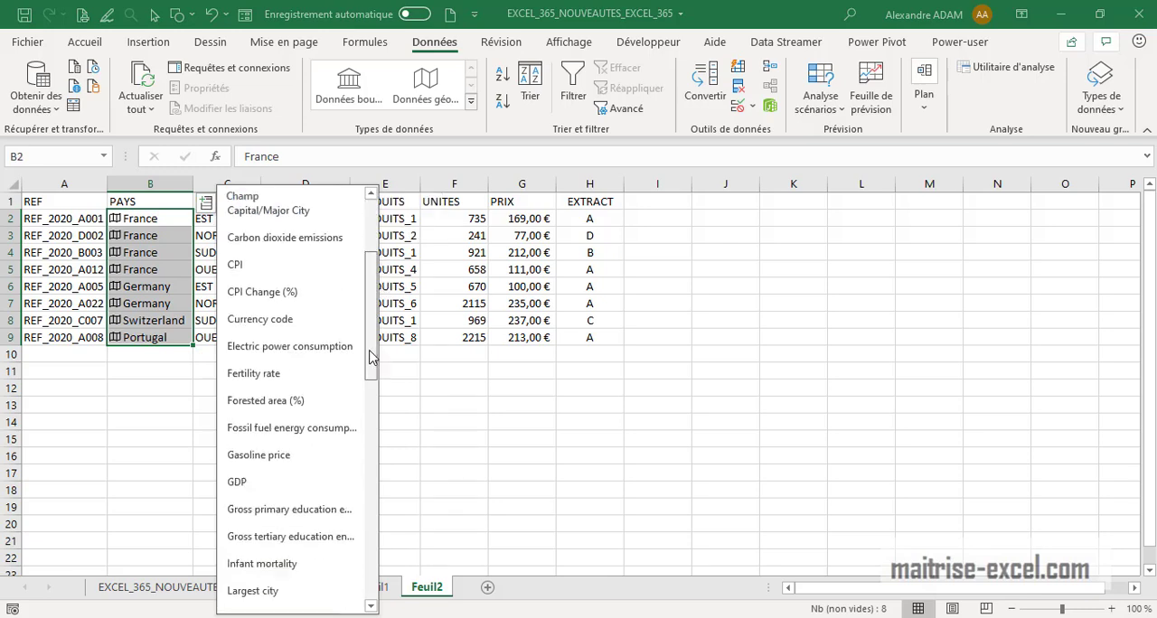
scroll(351, 488, down, 2)
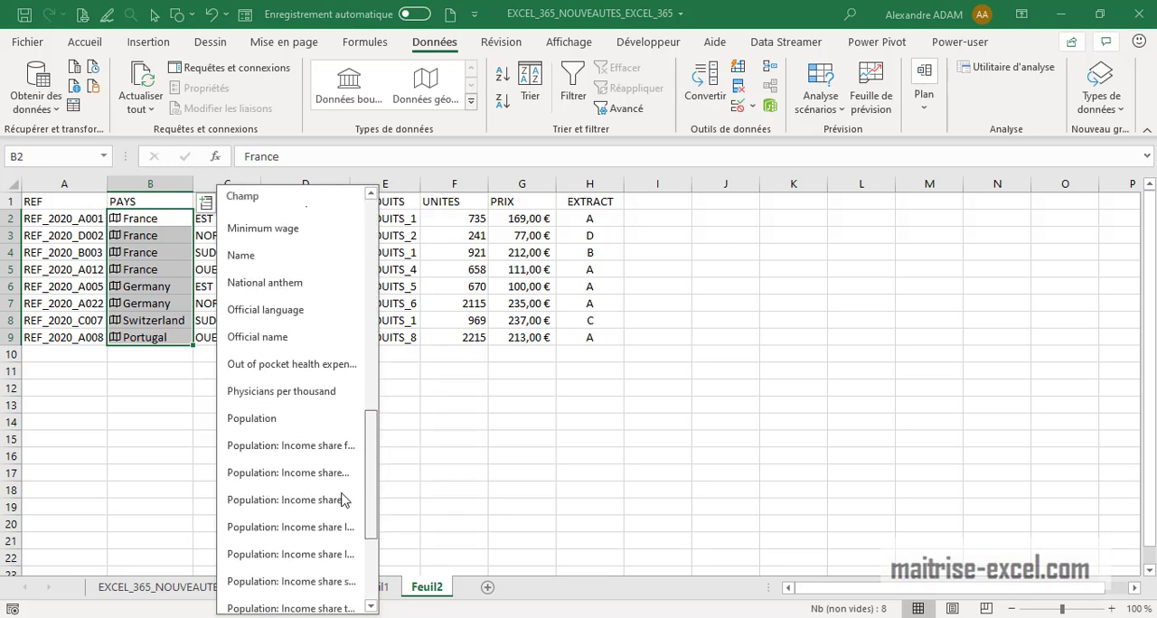
click(281, 422)
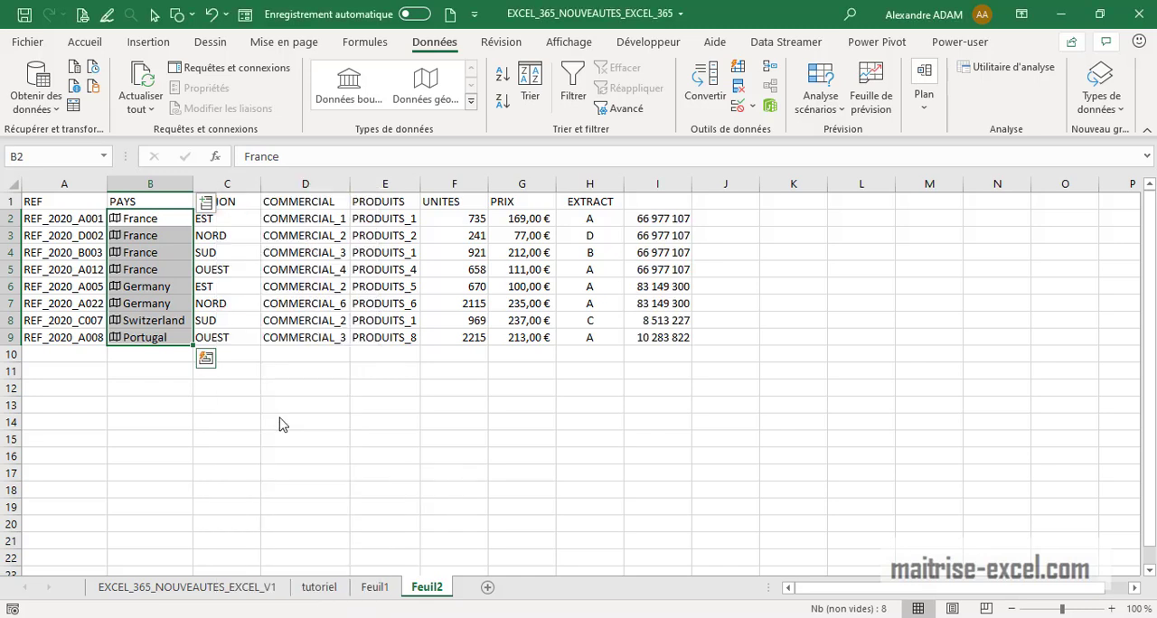
Set the header of the new population column I to POP
click(676, 206)
text(POP)
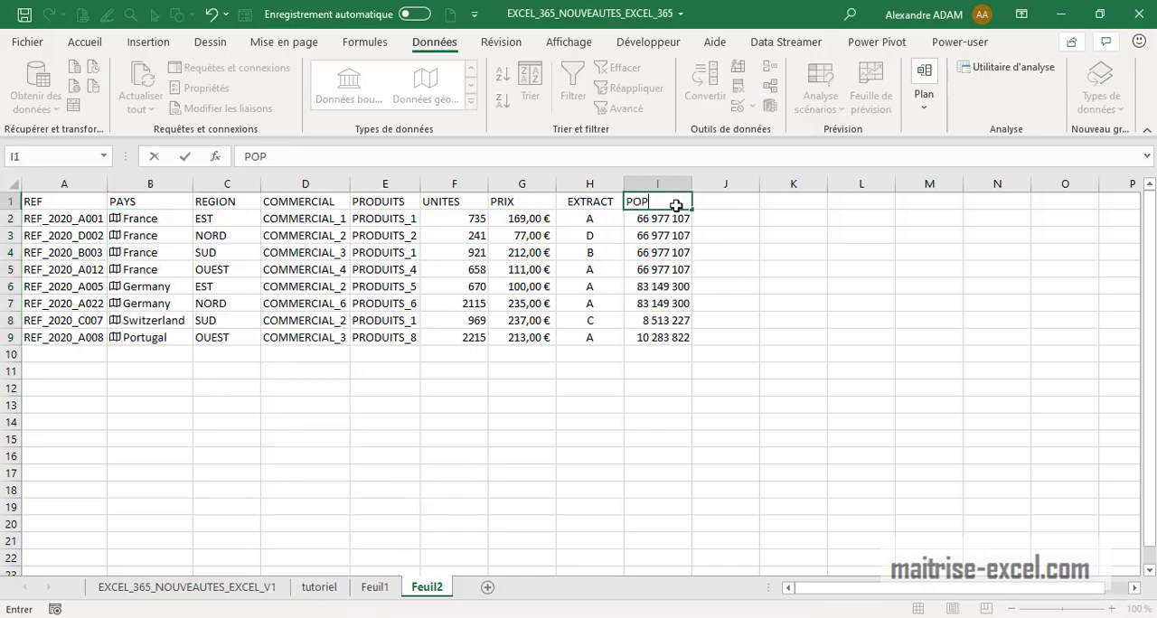
click(408, 371)
Inspect the population formulas in several cells of column I
click(672, 269)
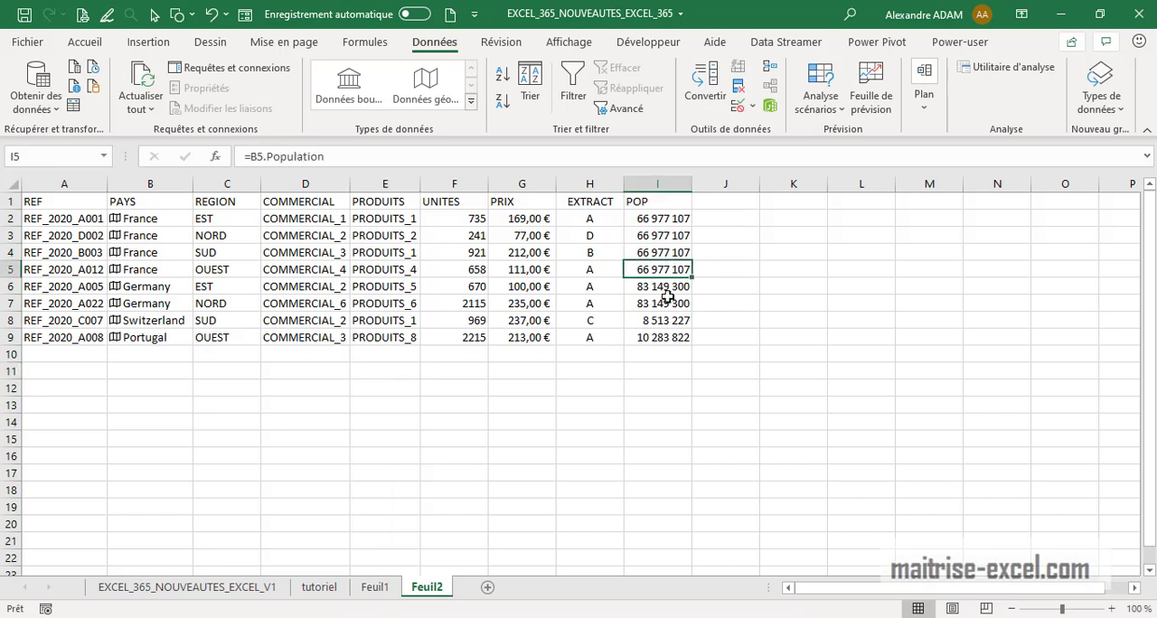
click(668, 286)
click(666, 322)
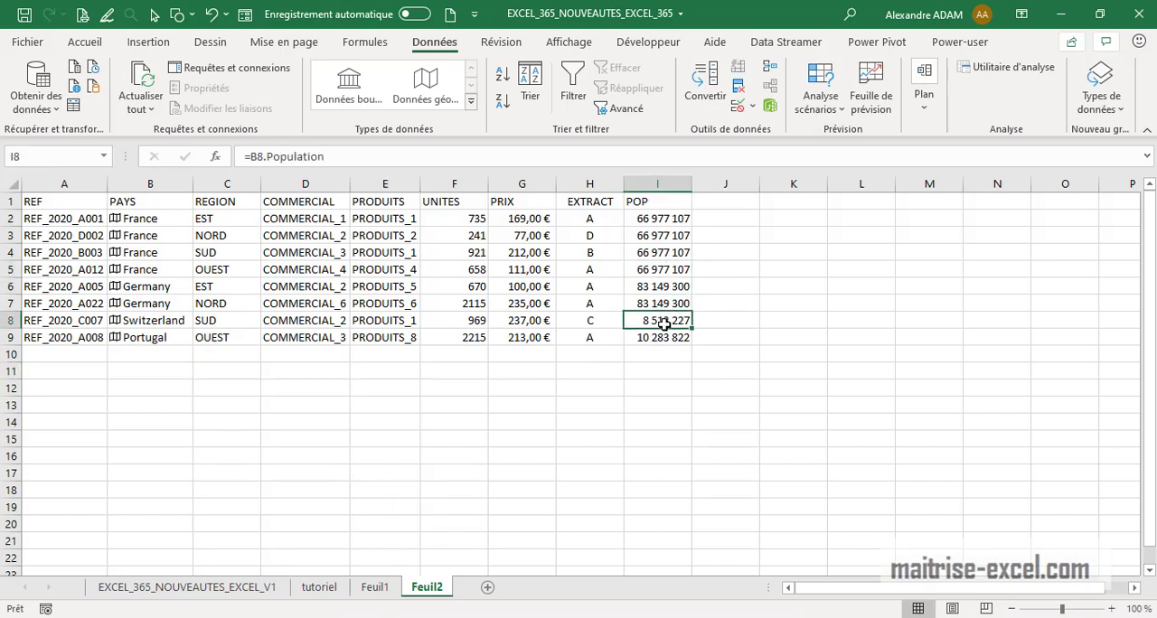
click(663, 336)
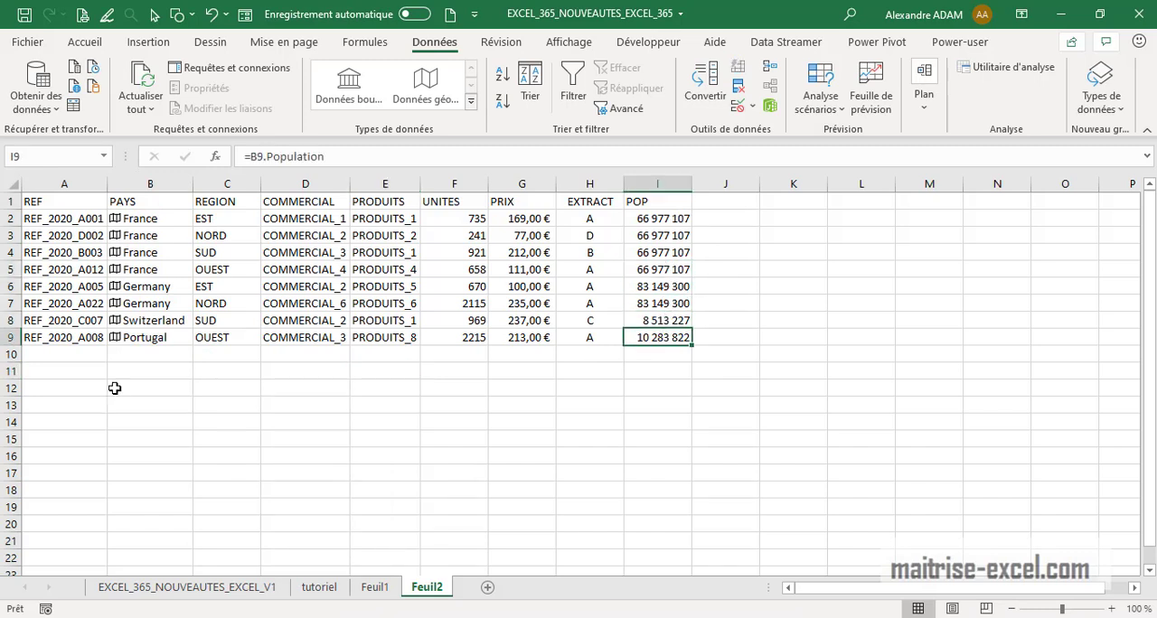
Open France's geography data card and scroll through its fields
click(115, 221)
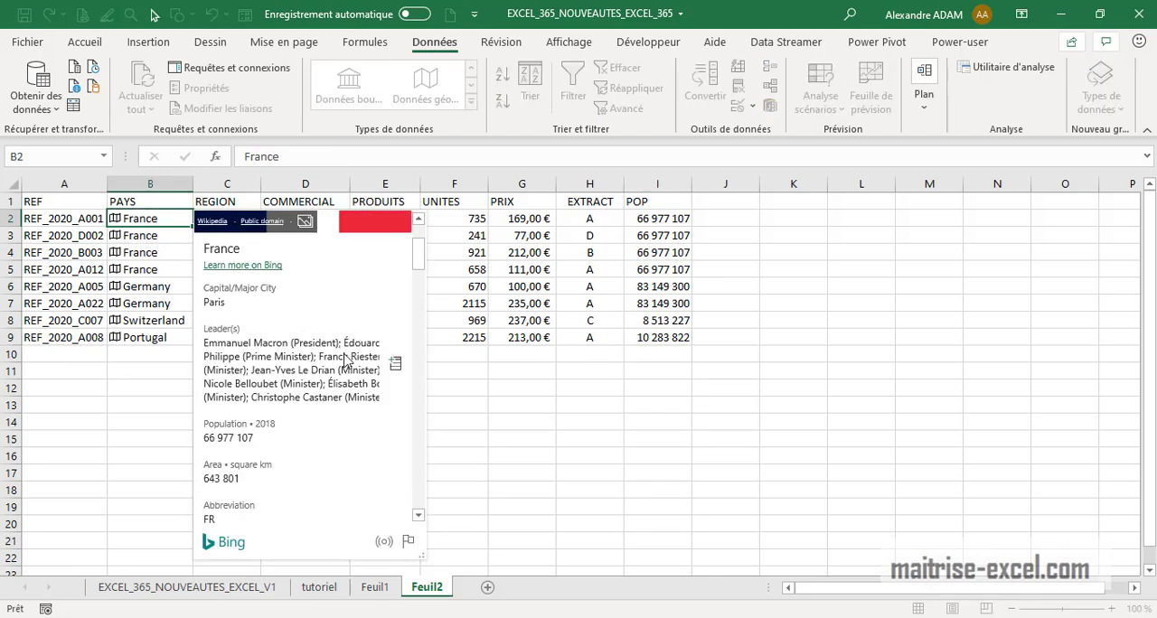
scroll(419, 284, down, 3)
scroll(419, 285, down, 3)
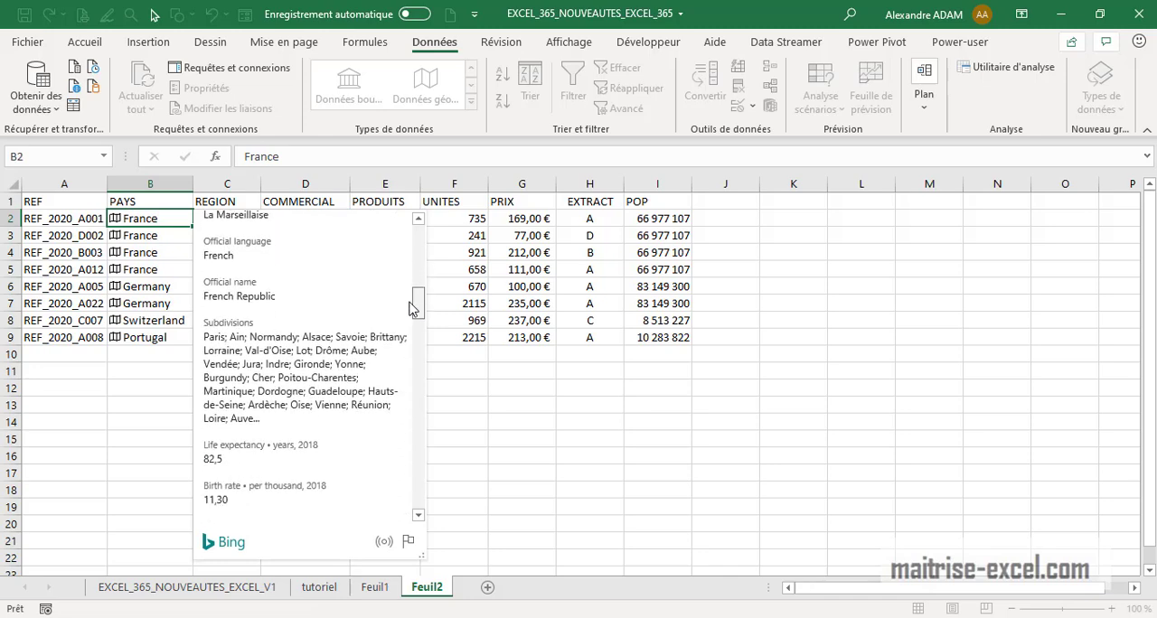
drag(412, 307, 412, 333)
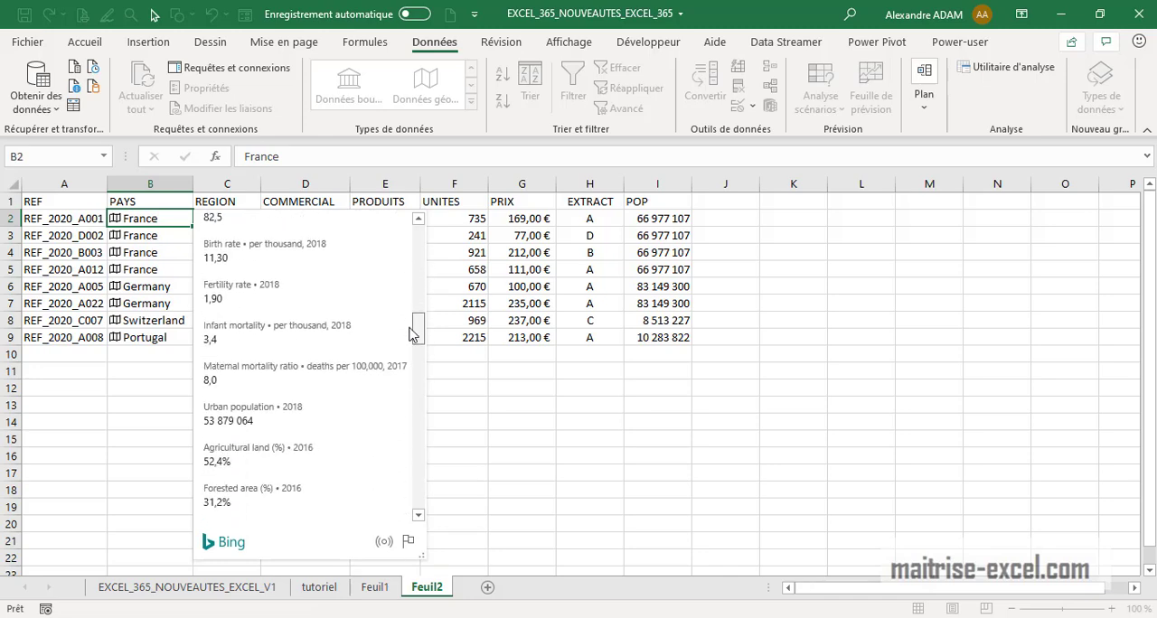
drag(409, 328, 409, 333)
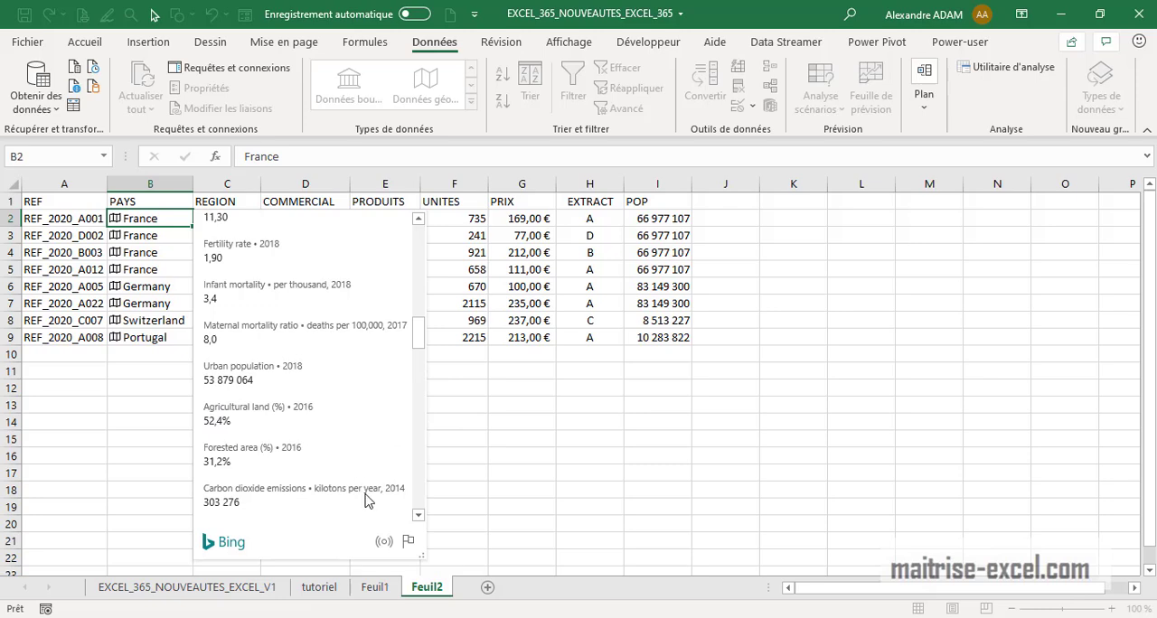
drag(416, 334, 419, 418)
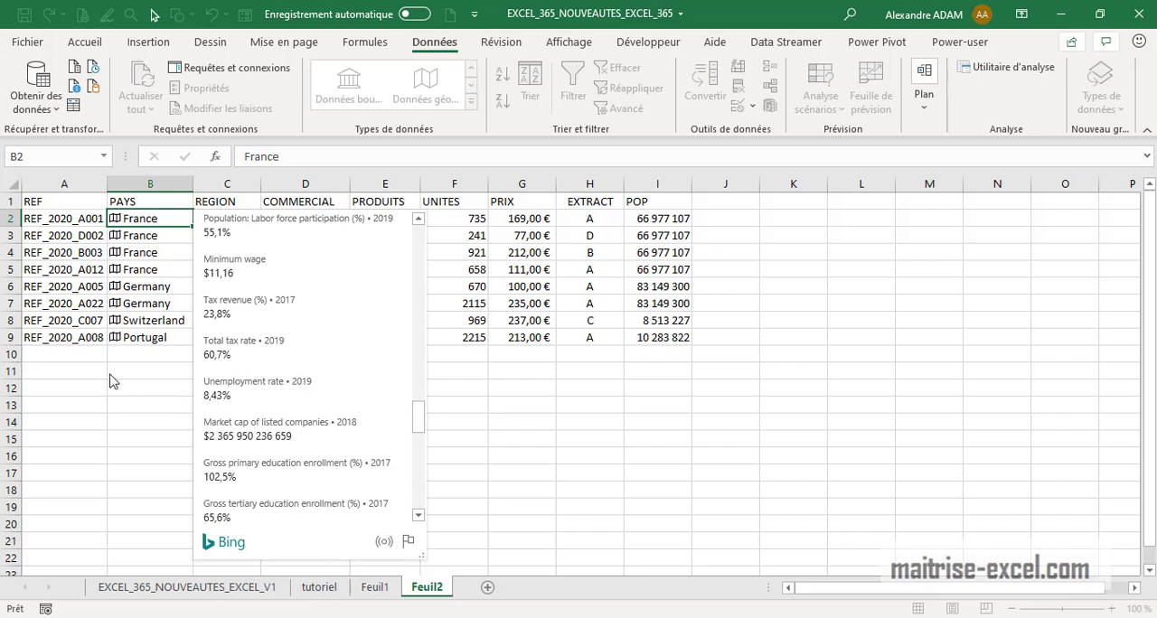
Select B2:B9 and insert another country field from the Geography data into column J
drag(142, 341, 152, 218)
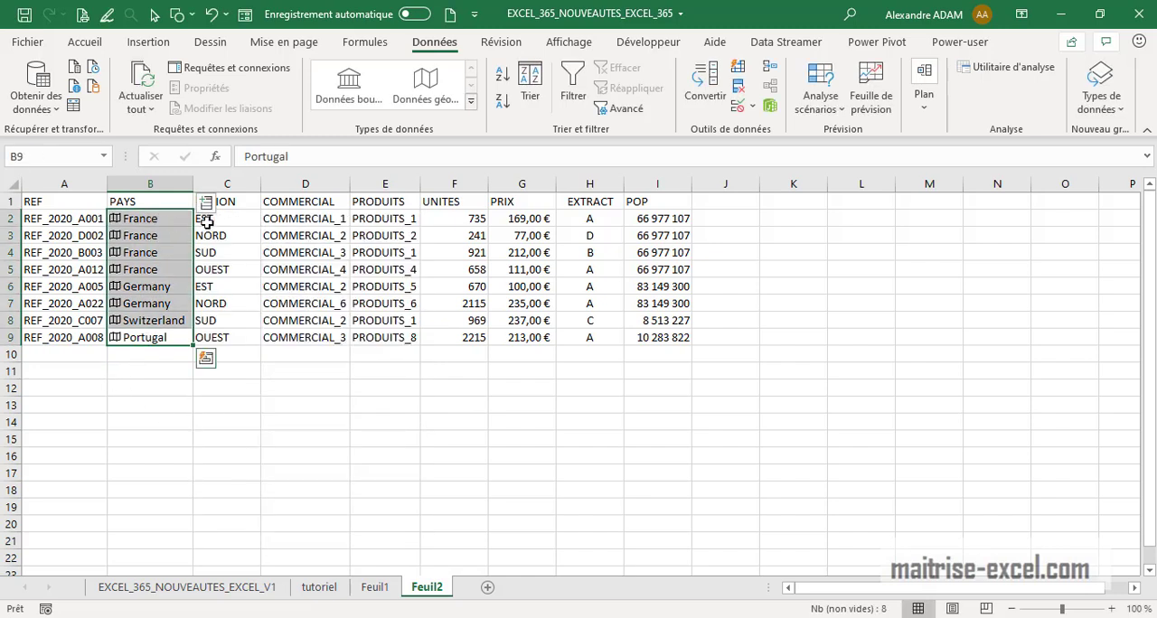
click(206, 202)
scroll(372, 542, down, 5)
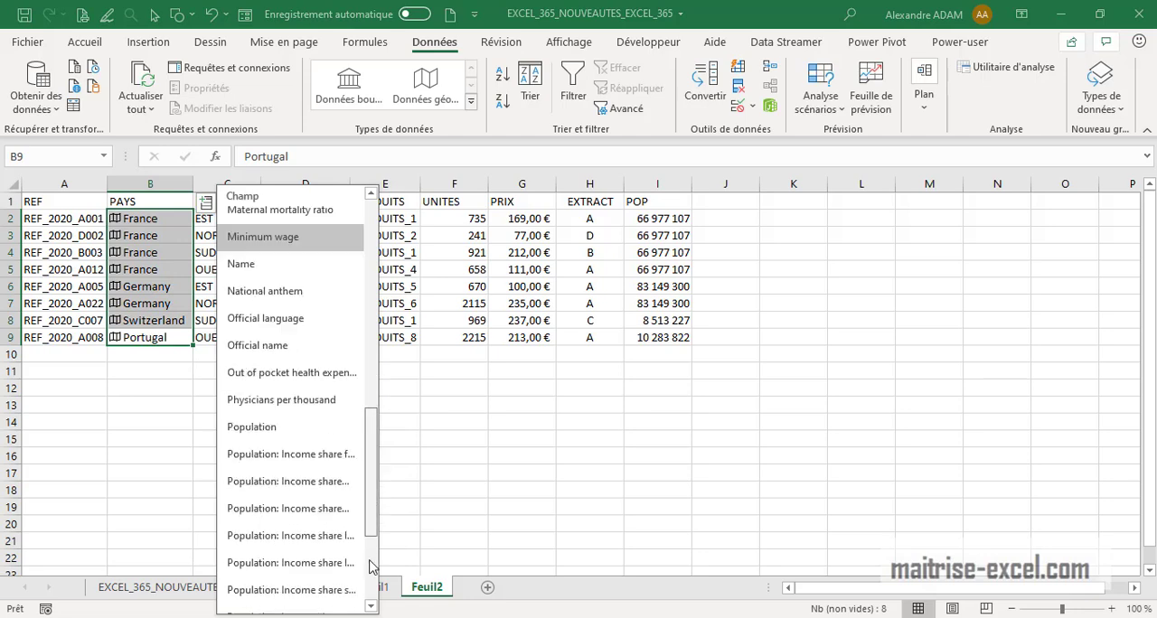
click(314, 572)
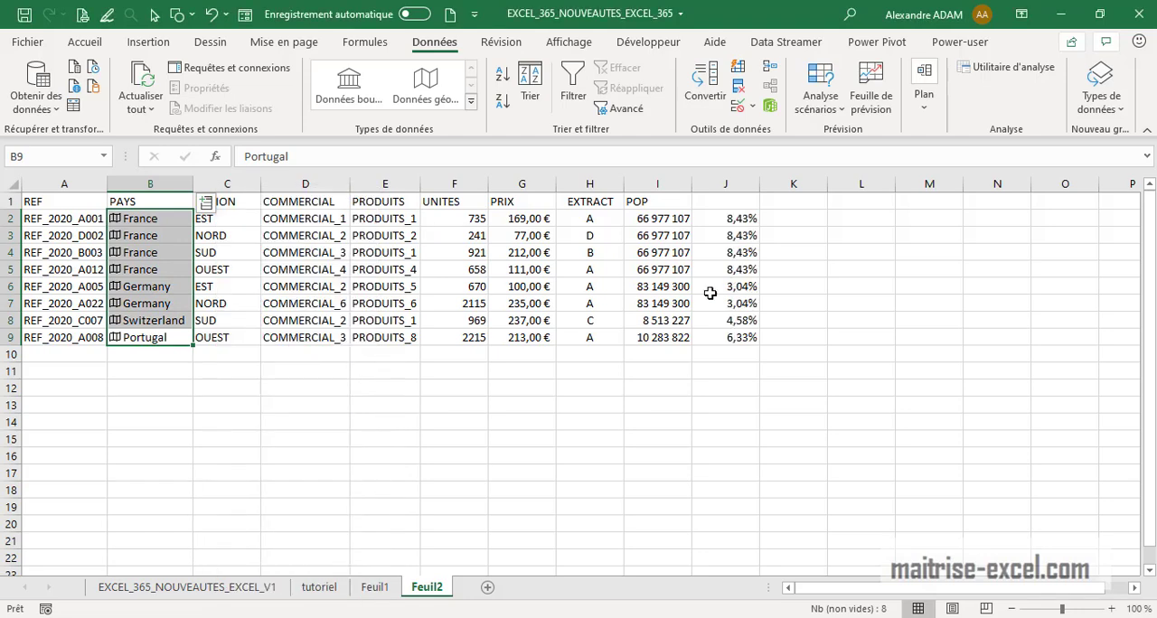
Set the header of column J to CHOMAGE
click(741, 202)
text(CHOMAGE)
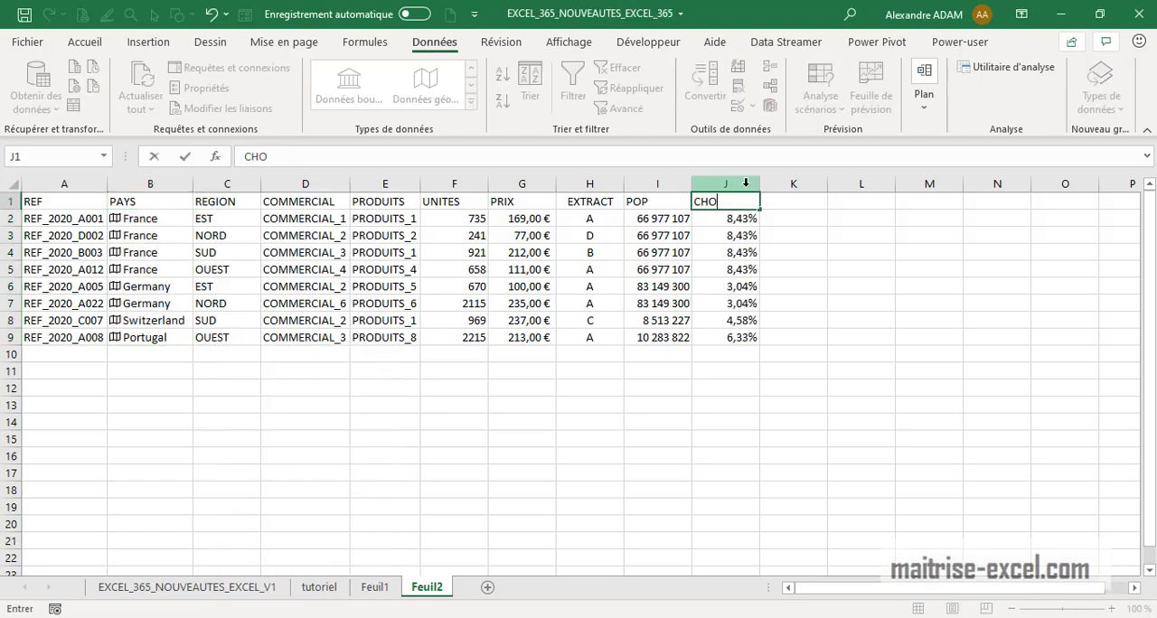
key(Return)
text(7)
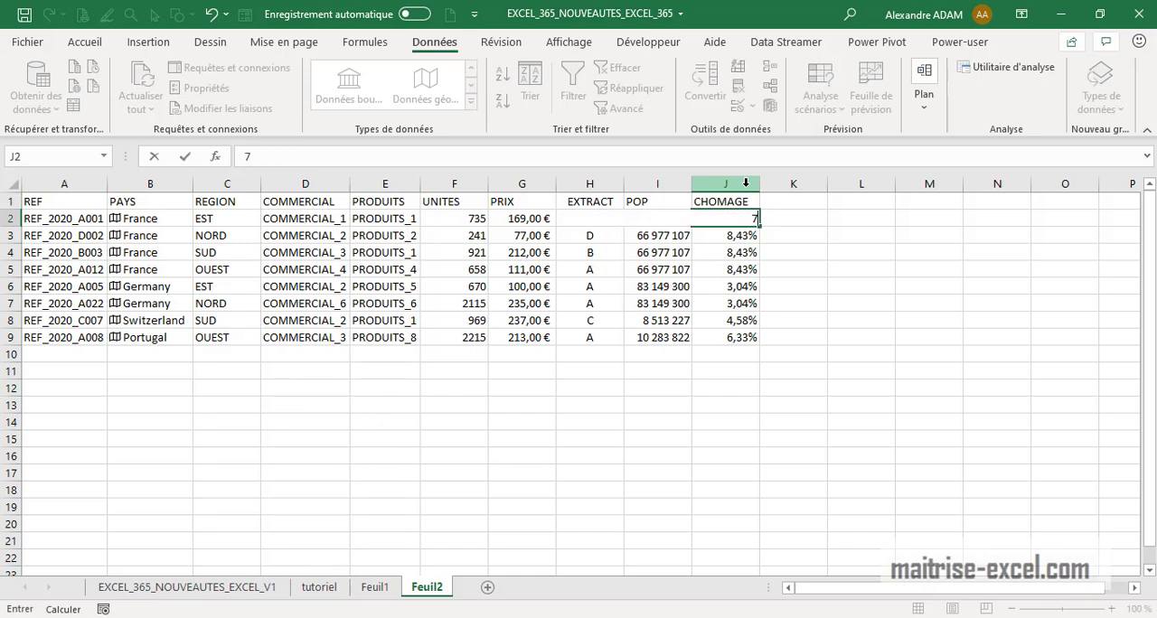
key(Escape)
Reopen France's country data card and scroll down to its data sources
click(886, 217)
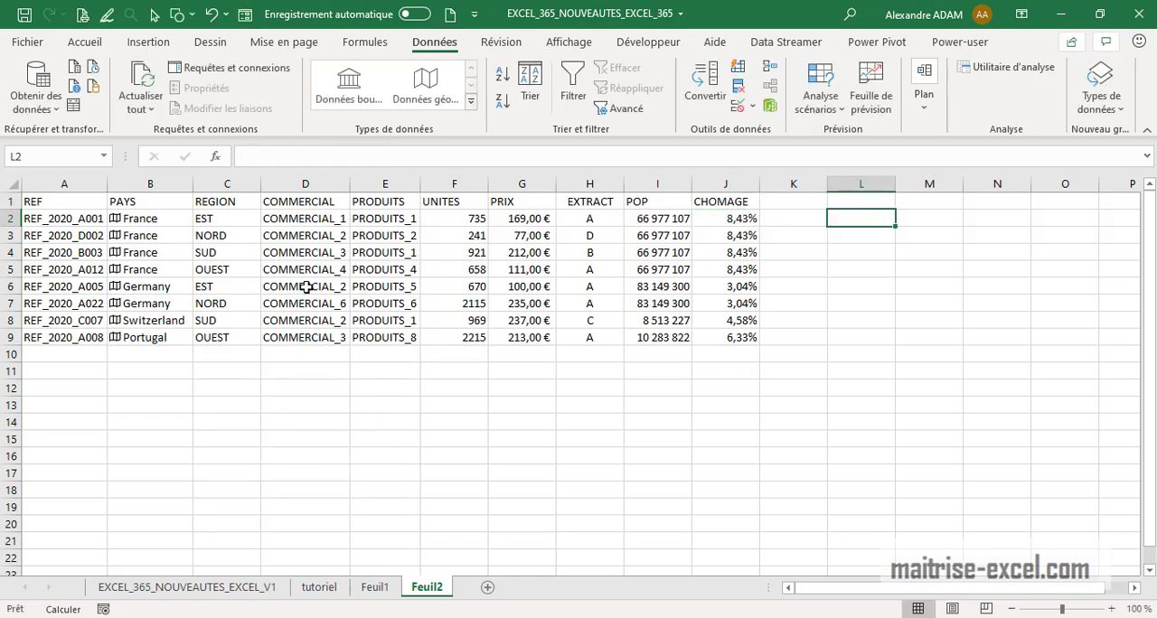
click(134, 221)
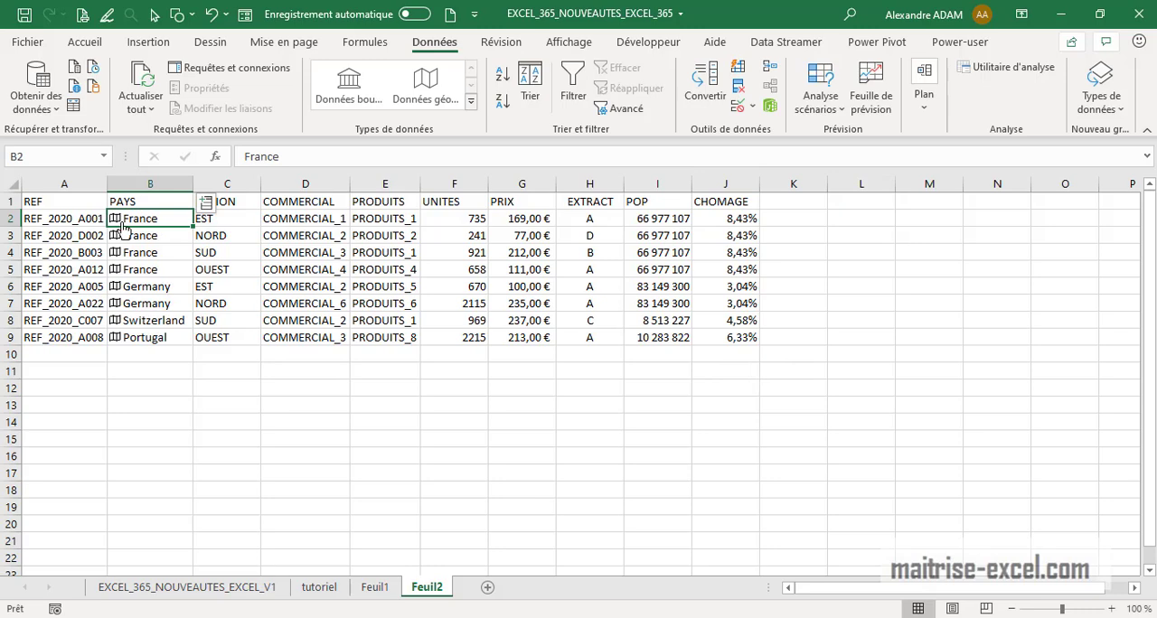
click(115, 219)
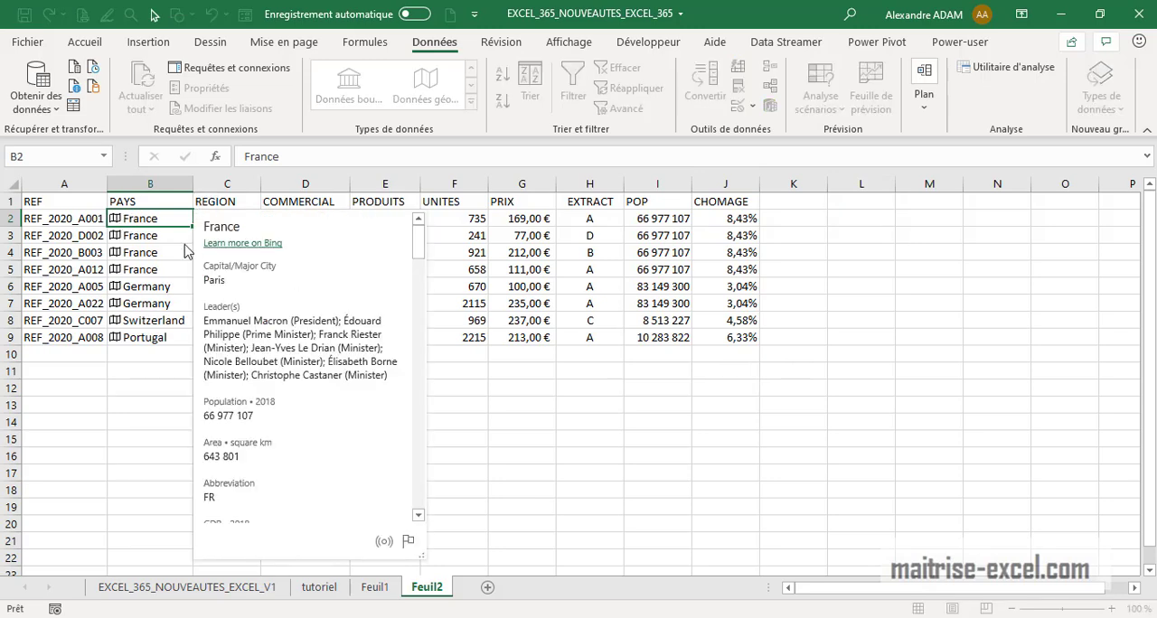
drag(418, 245, 407, 525)
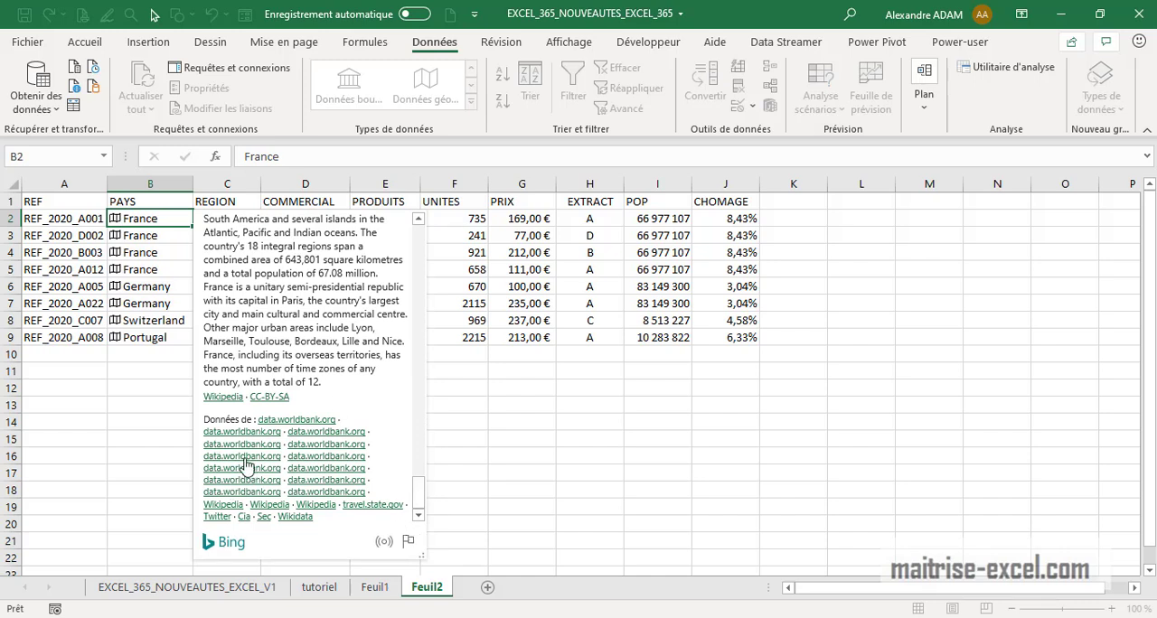
key(Escape)
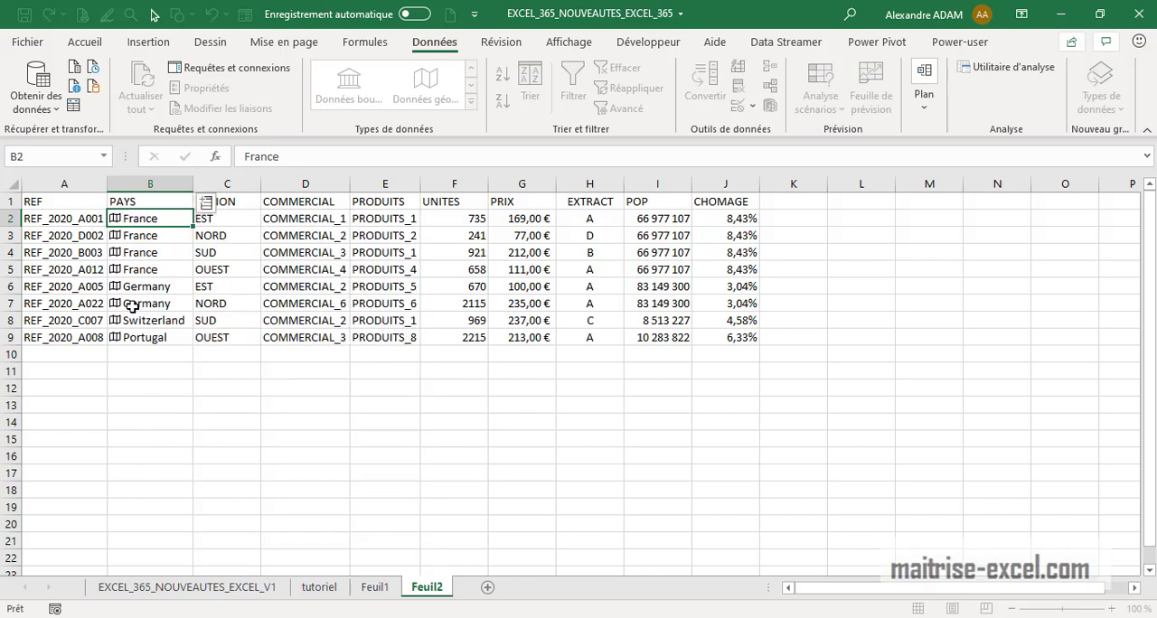
click(238, 468)
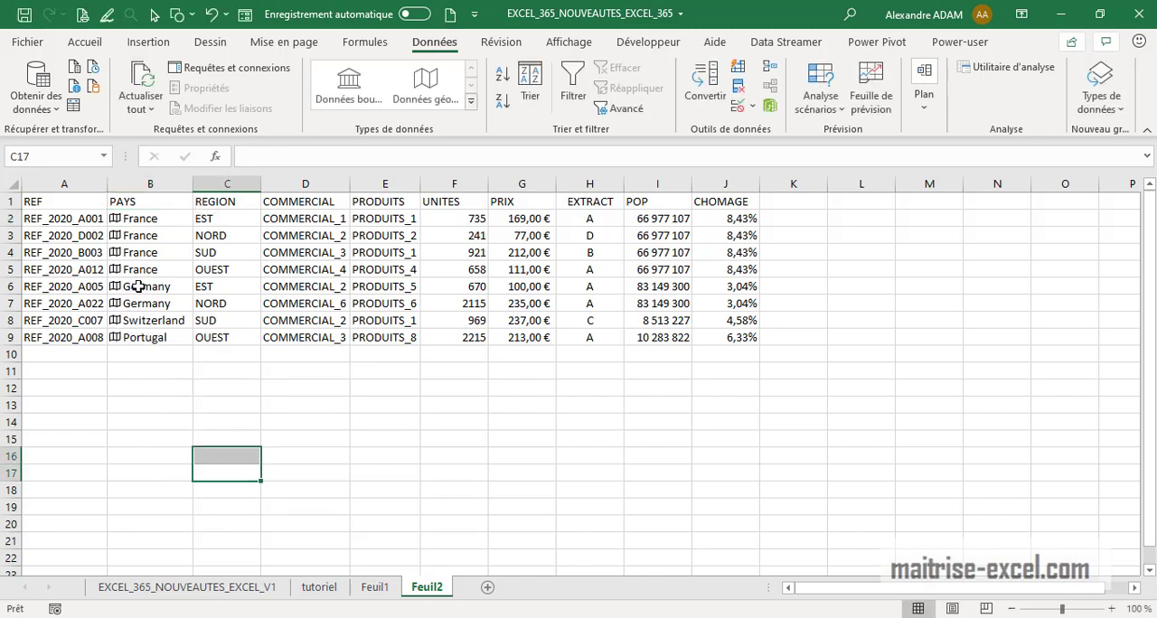
click(718, 422)
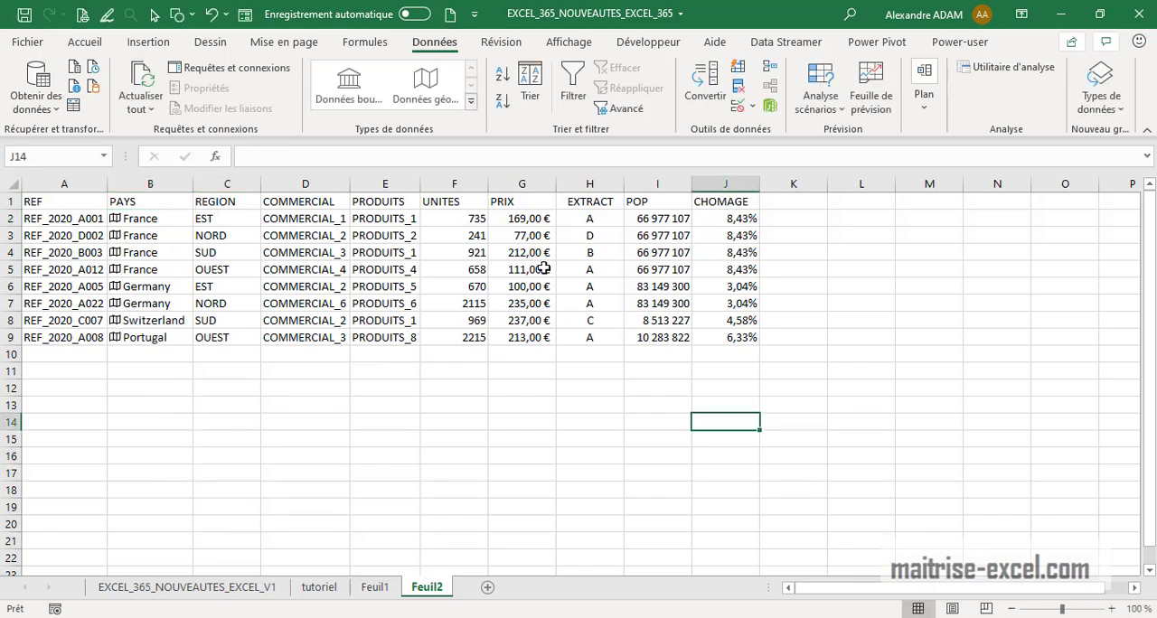
click(538, 220)
click(802, 215)
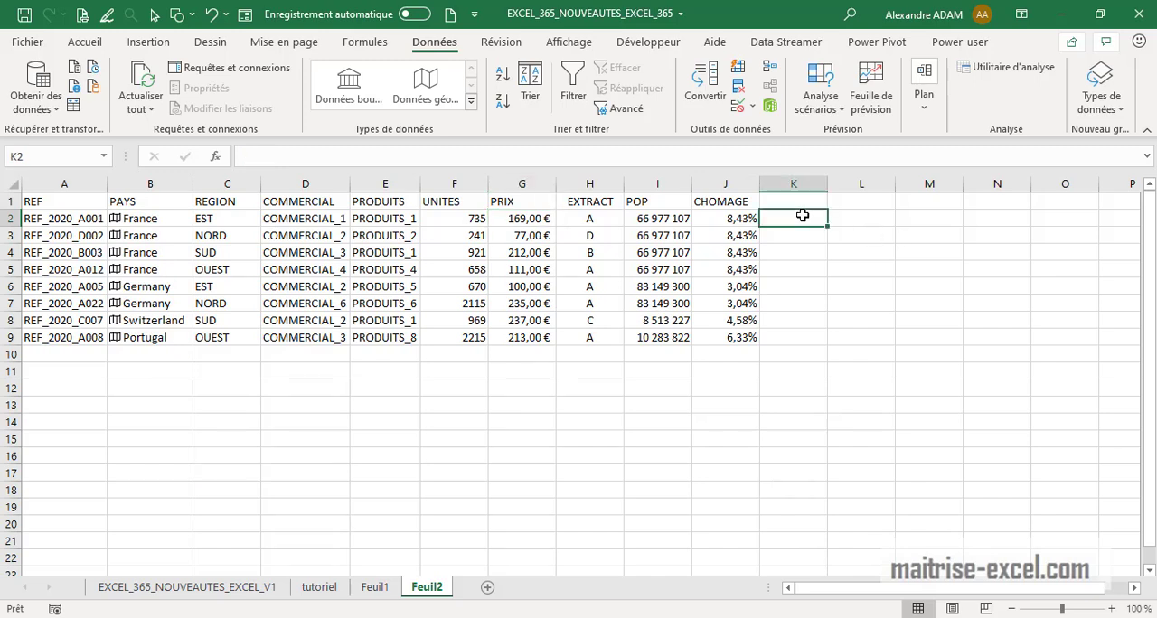
text(EURO/)
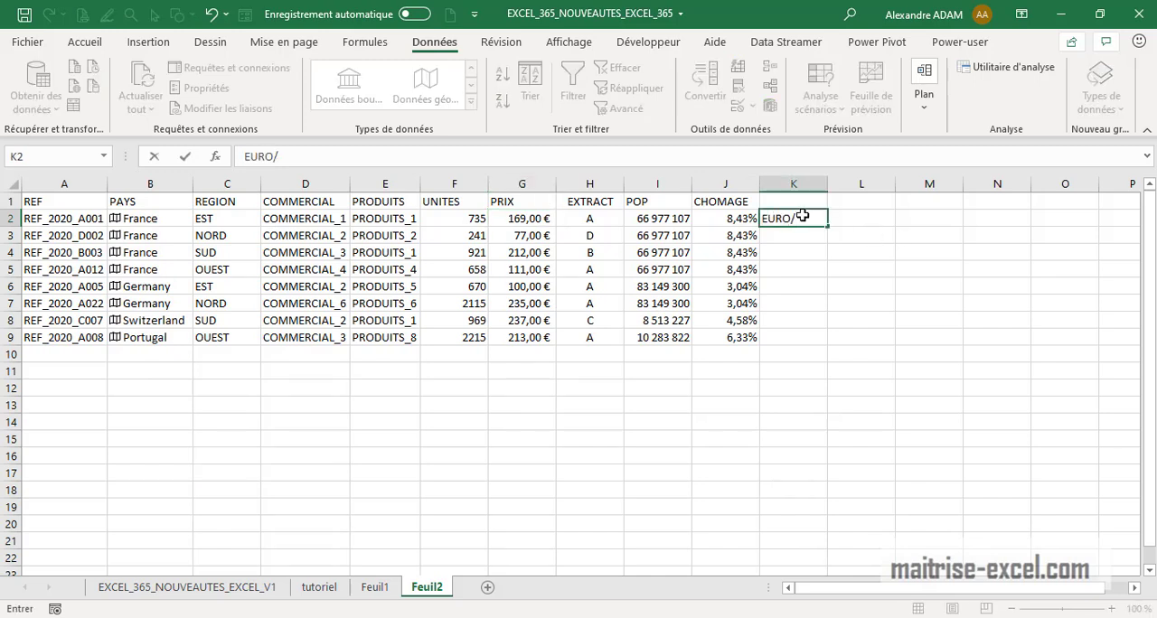
key(Escape)
Enter EUR/CHF in K8 and convert it to the Stocks (Données boursières) data type
click(789, 343)
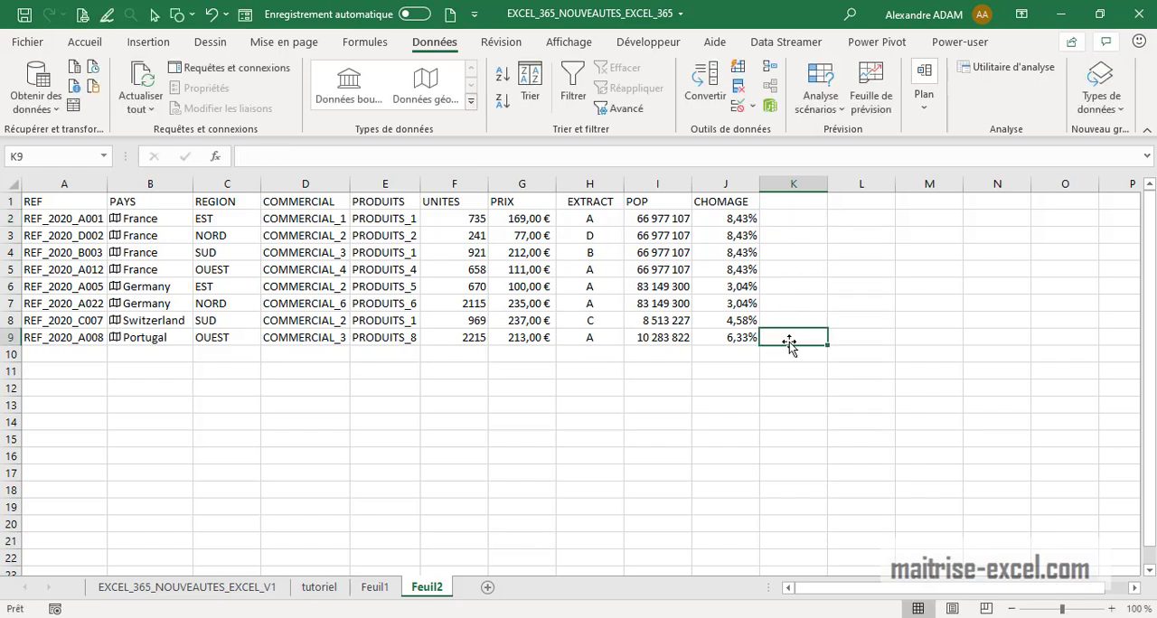
click(800, 319)
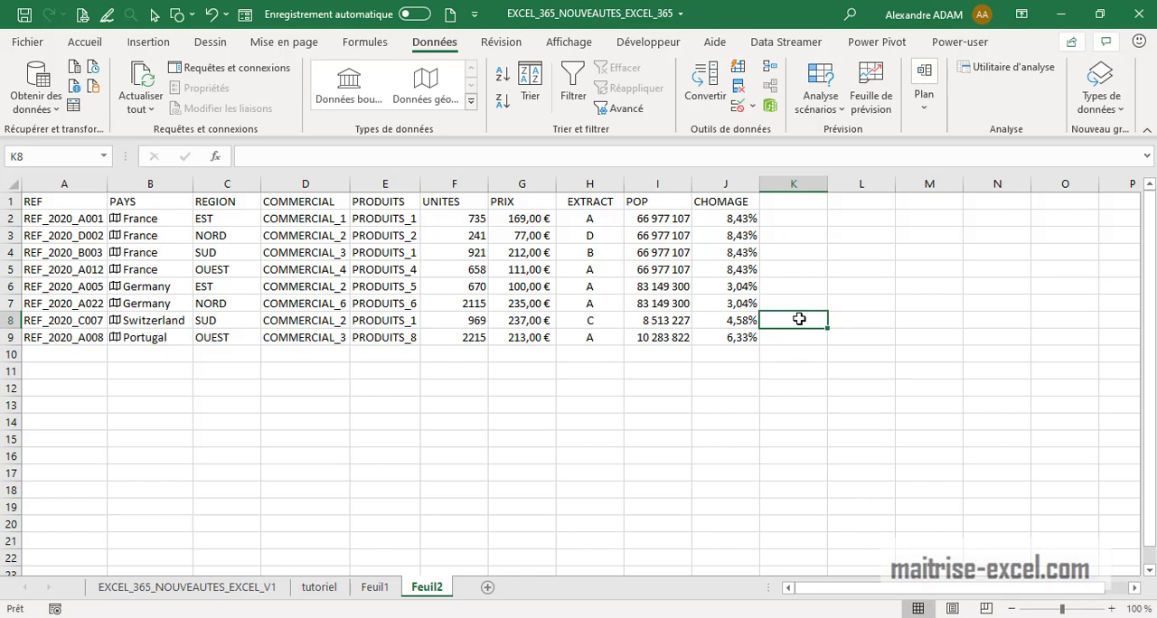
text(EUR/CHF)
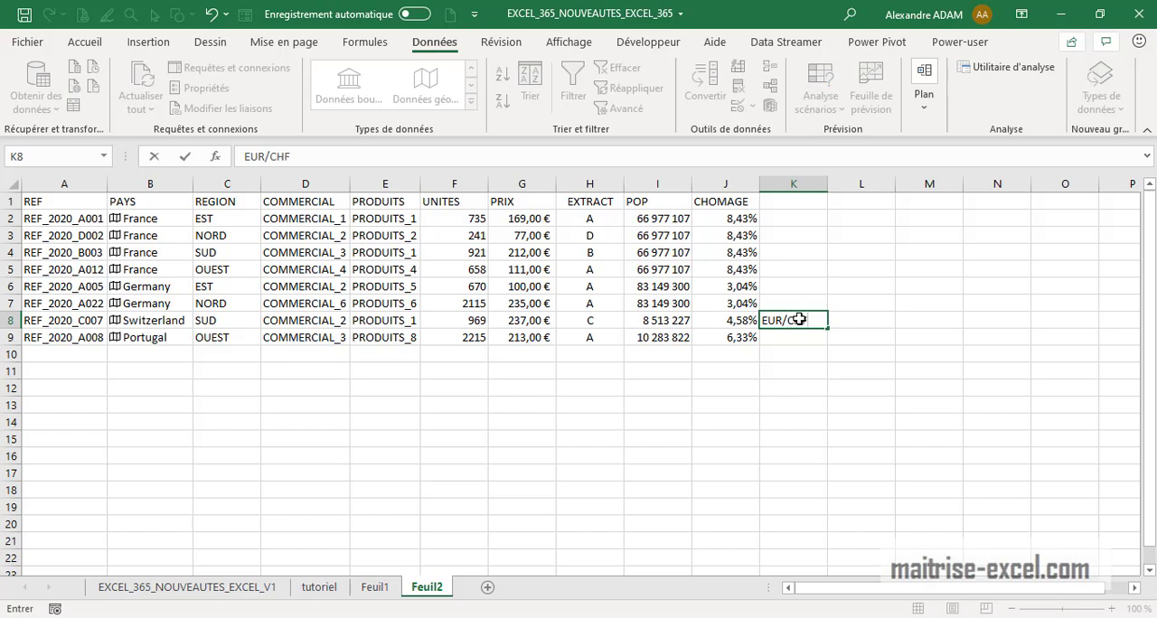
key(Return)
click(800, 319)
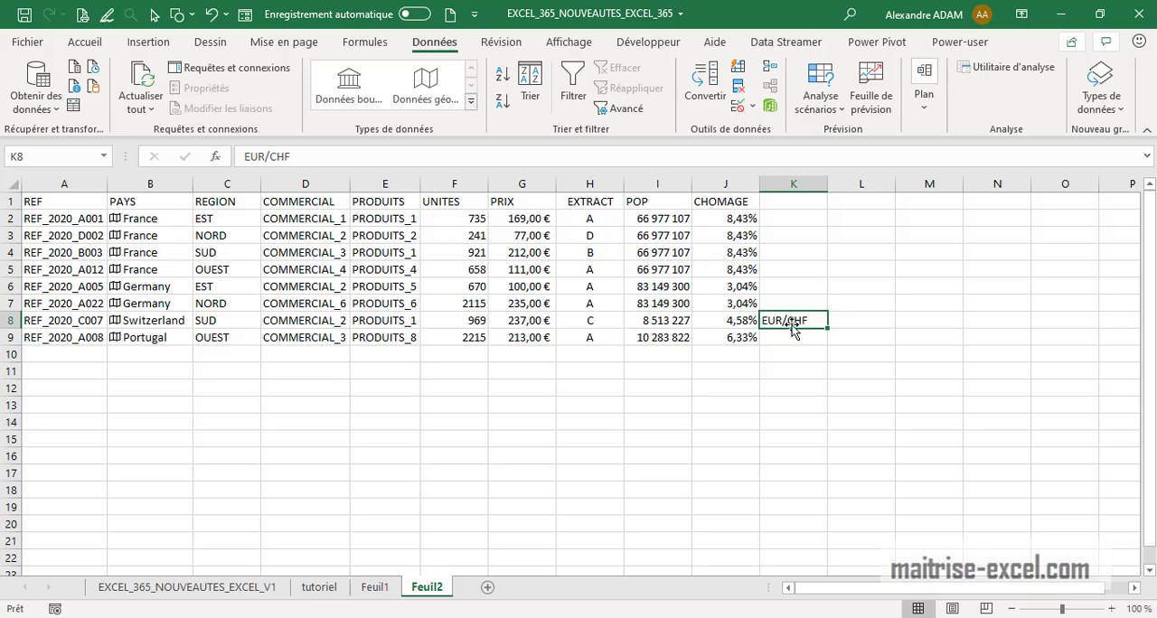
click(357, 89)
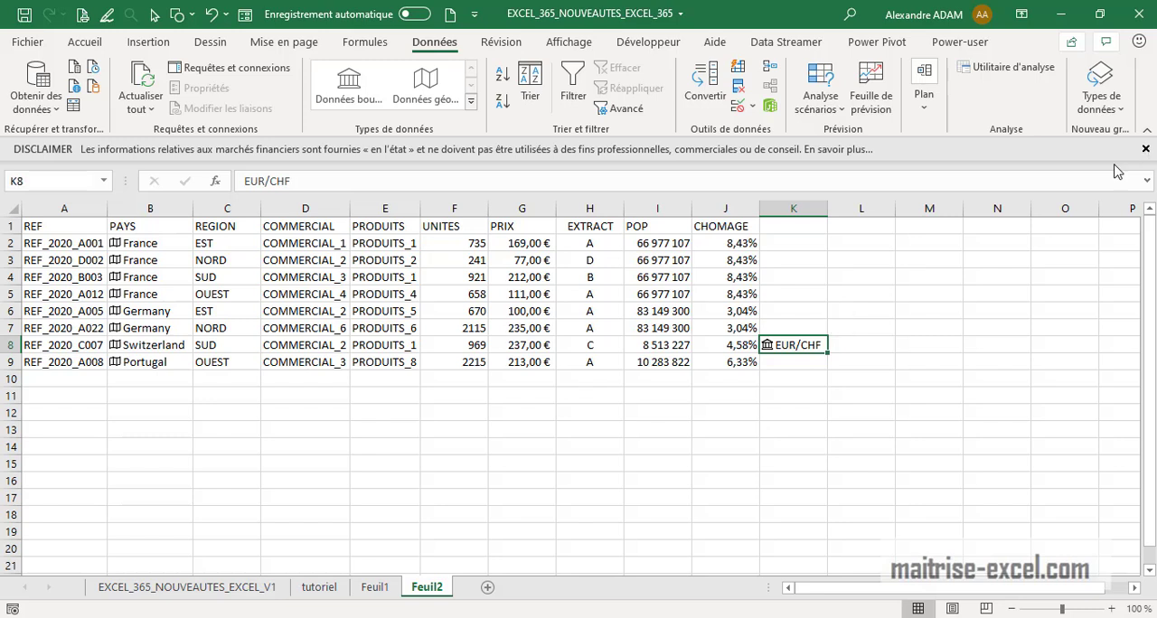
click(1146, 148)
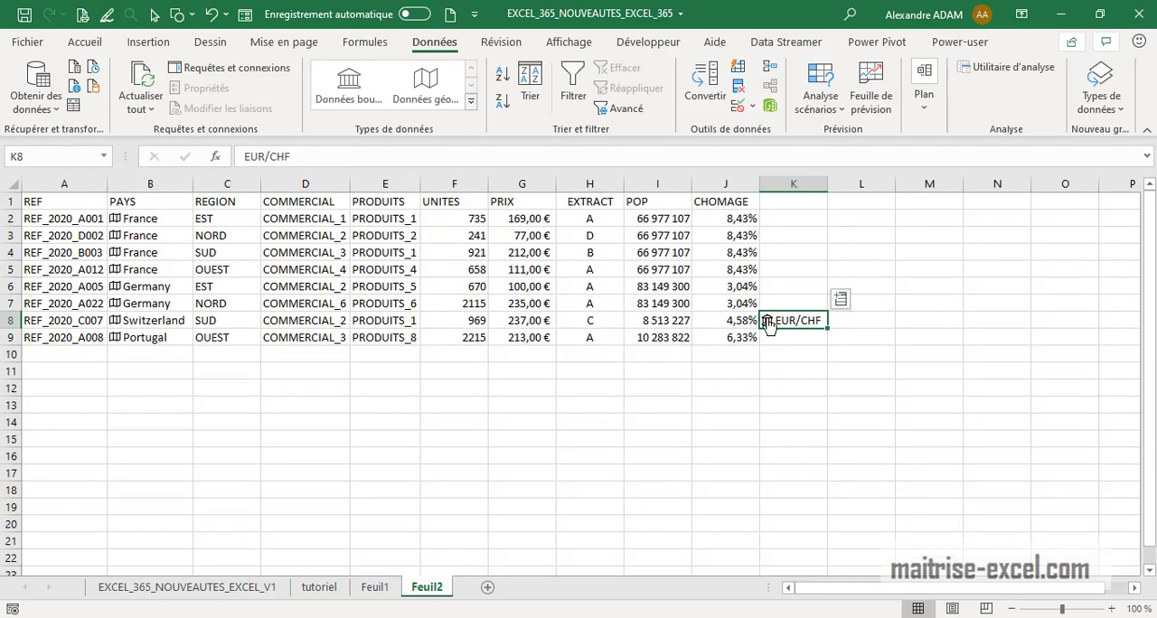
Insert the Price field of the EUR/CHF currency pair beside K8
click(841, 299)
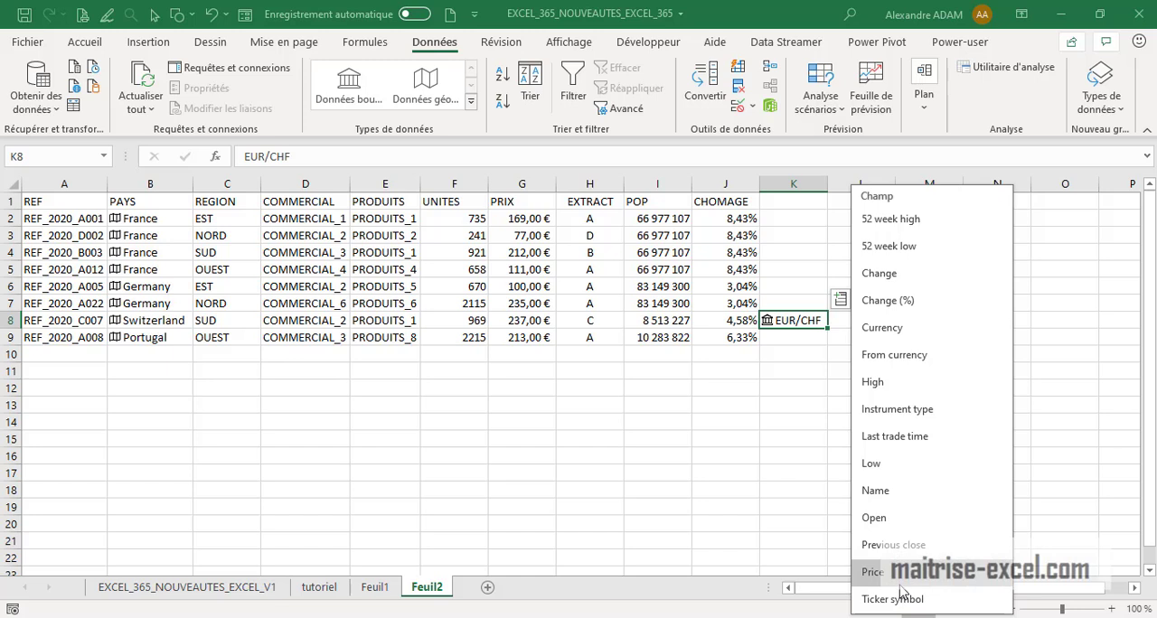
click(873, 572)
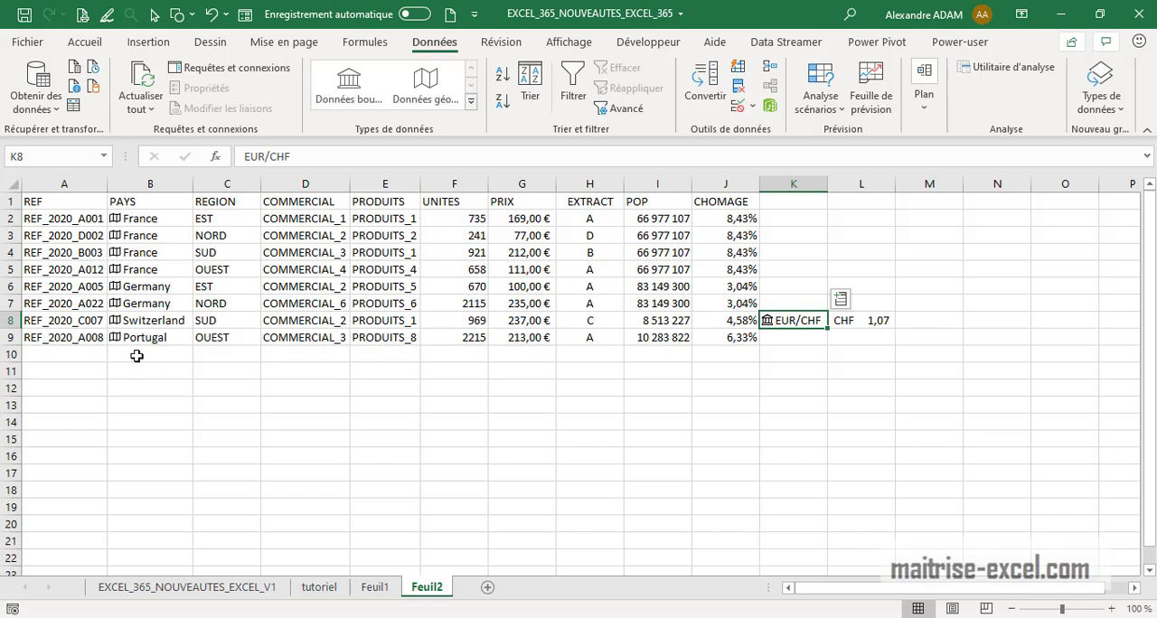
click(805, 423)
Open the EUR/CHF data card and scroll through its financial fields
click(769, 323)
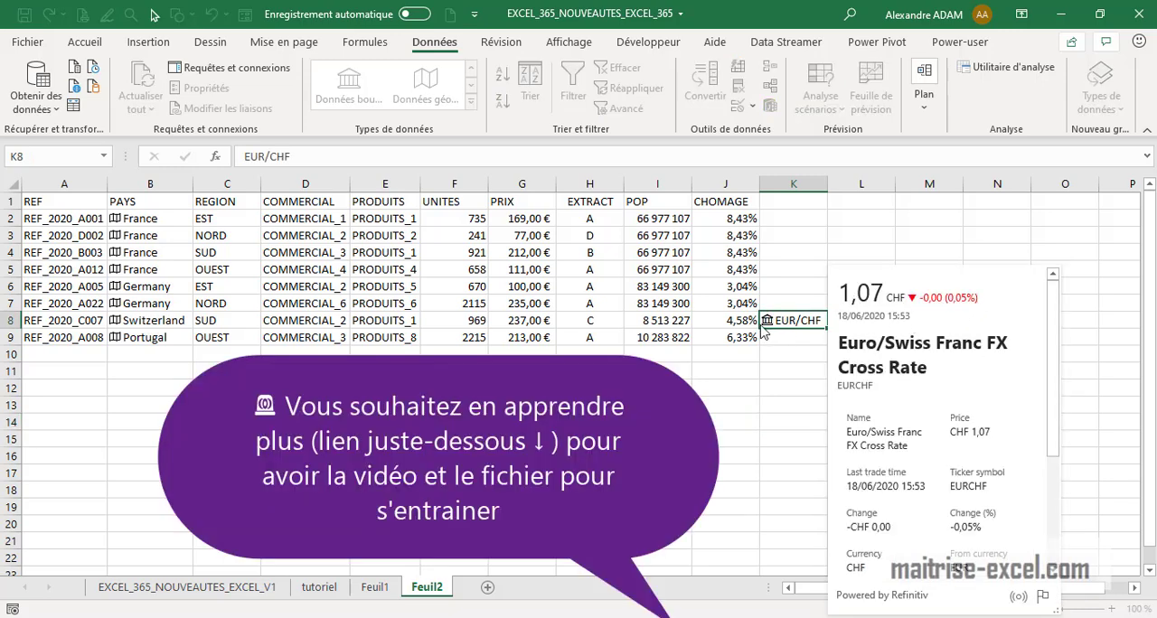
drag(1058, 361, 1058, 479)
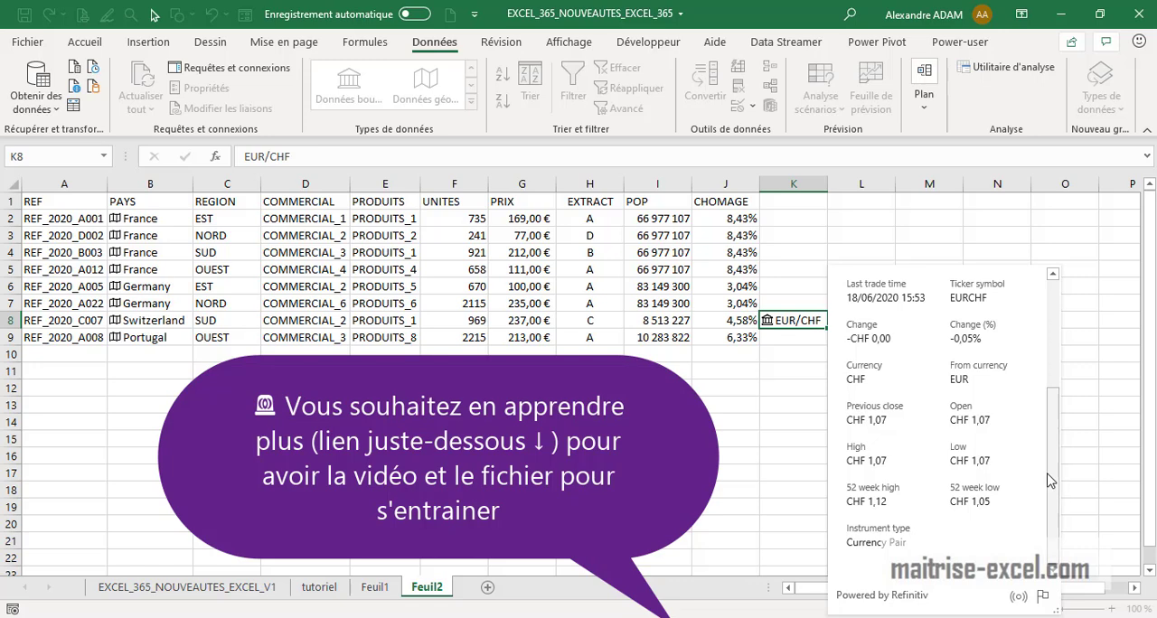
key(Escape)
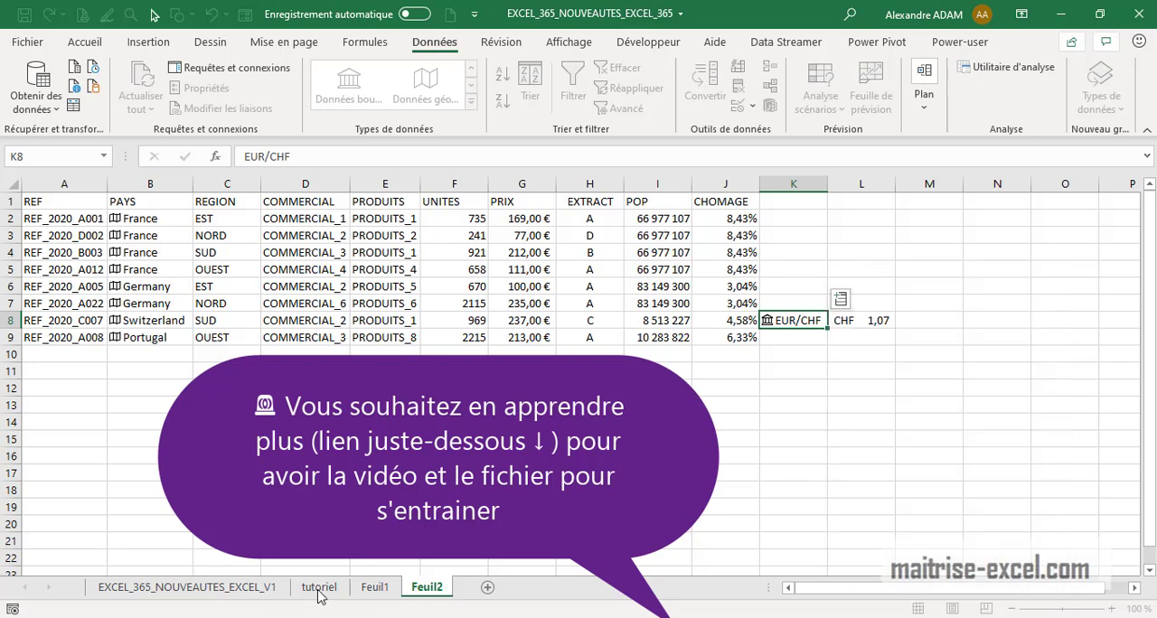
On the EXCEL_365_NOUVEAUTES_EXCEL_V1 sheet, enter Geographique as the third item of the features list
click(187, 587)
click(154, 319)
drag(167, 329, 169, 344)
click(179, 334)
text(Geo)
text(hique)
key(Return)
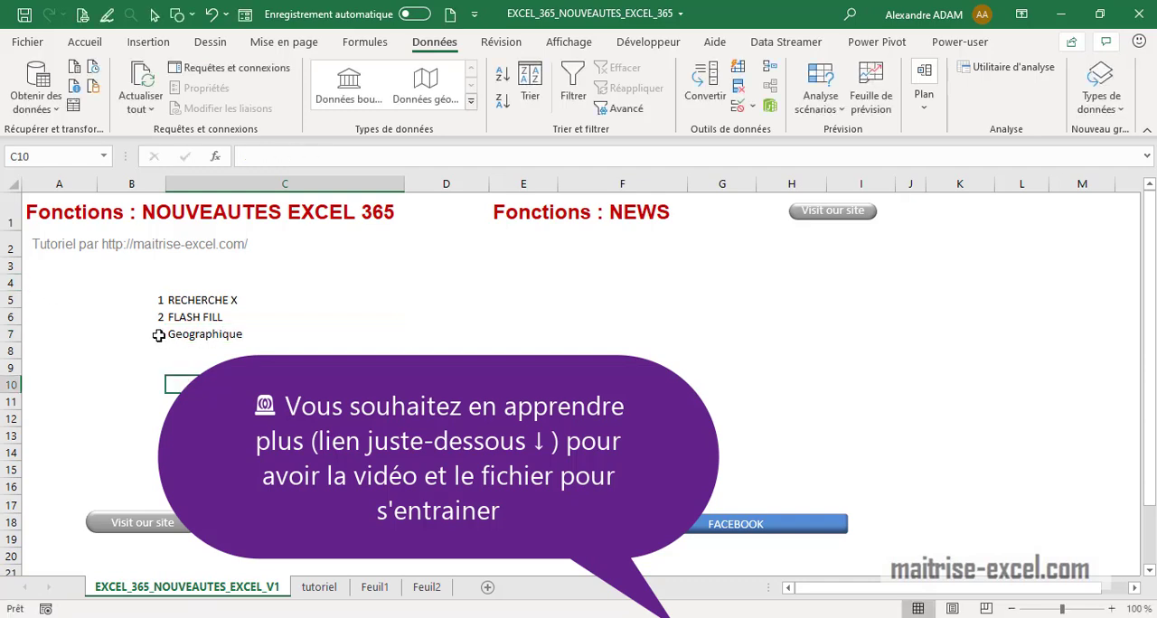
Add item number 4 to the list with the label Données boursiere
click(159, 336)
key(Return)
text(4)
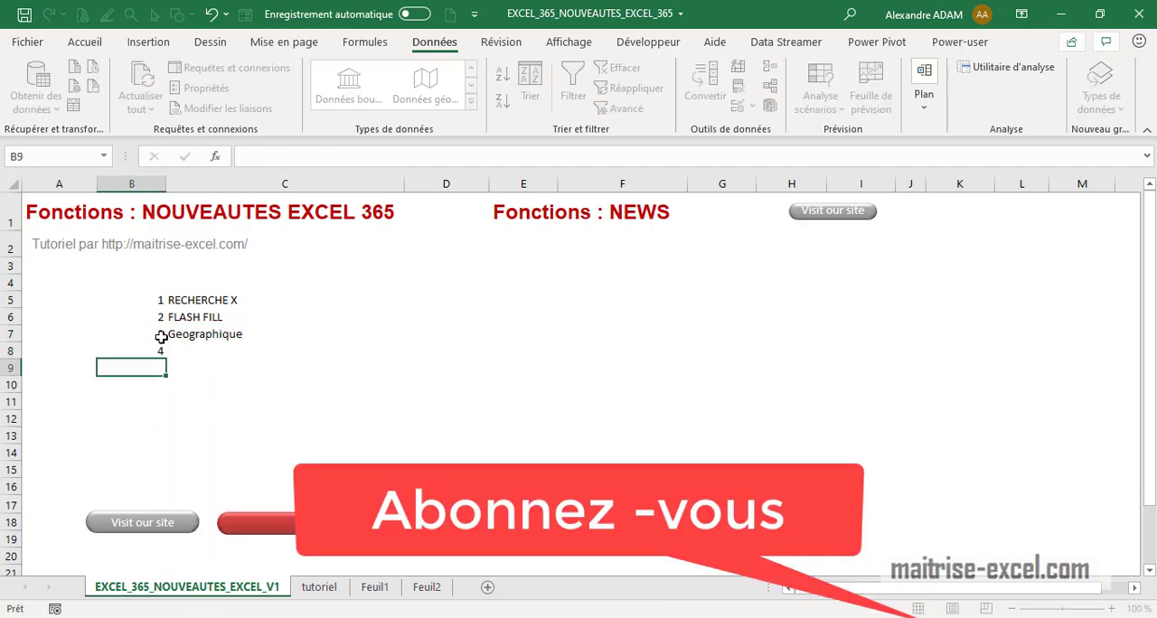
click(213, 354)
text(Donn)
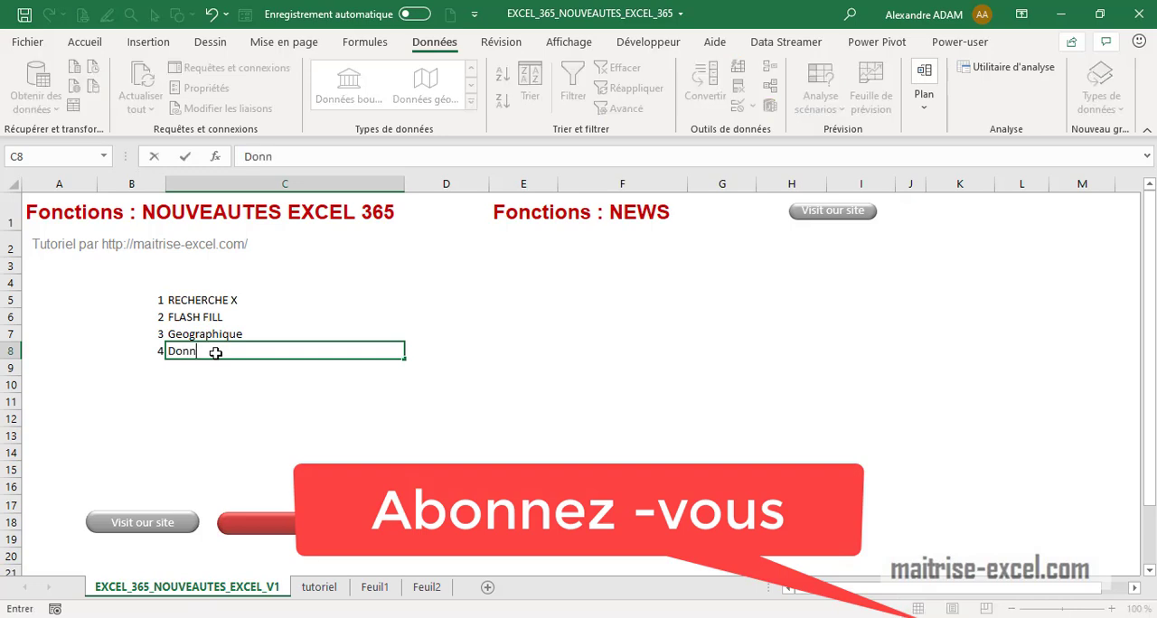
text(ées boursieres)
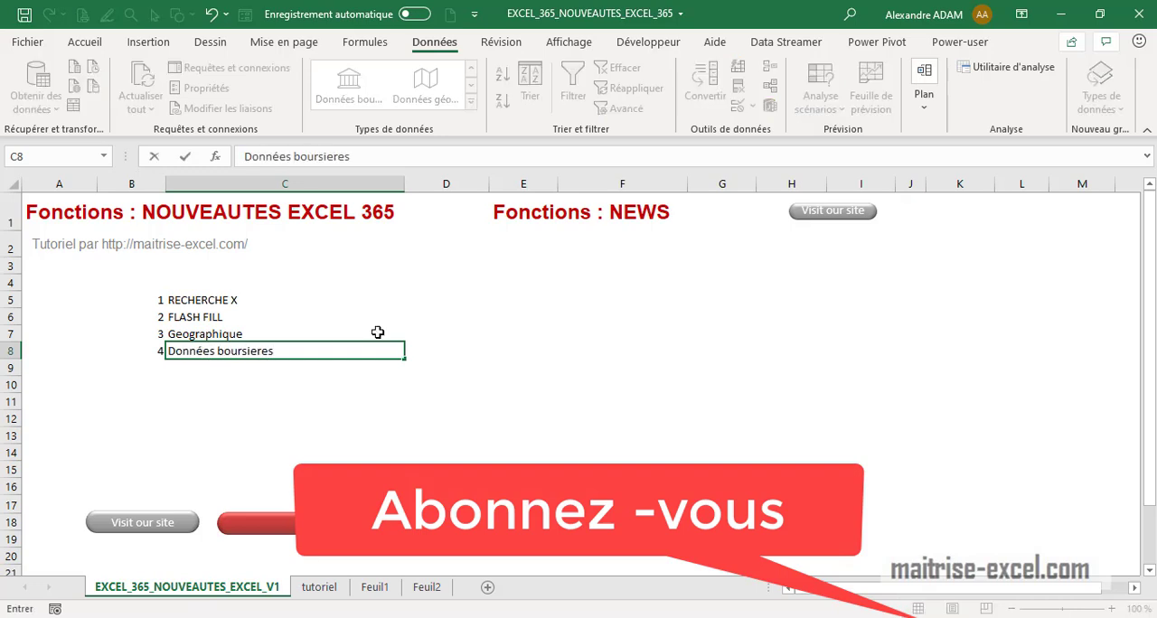
click(316, 414)
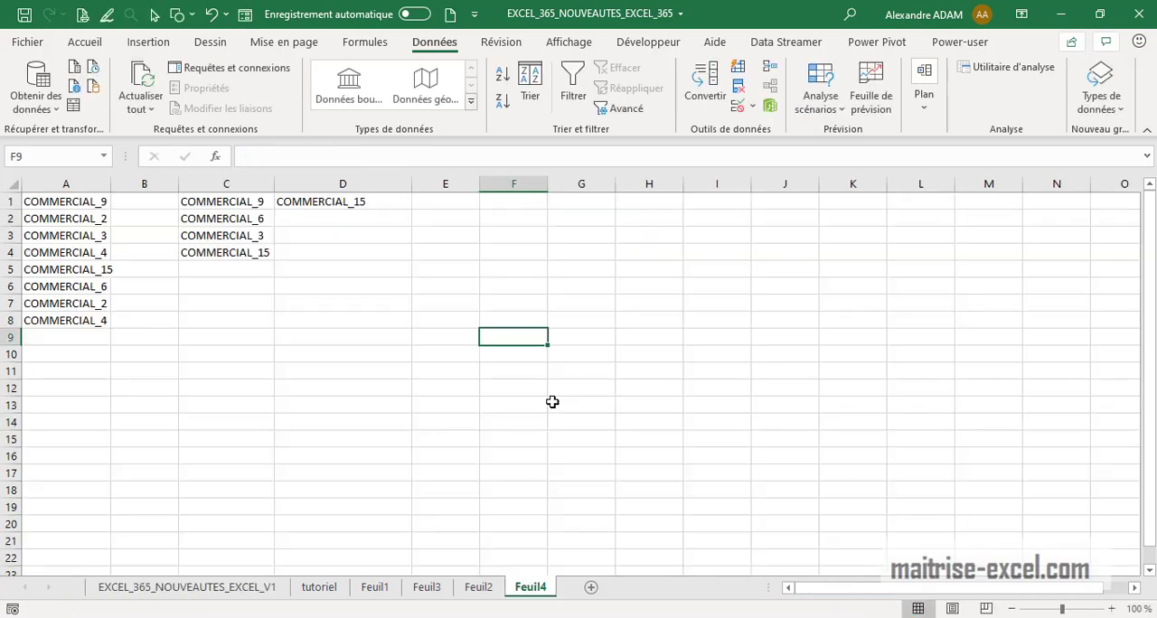